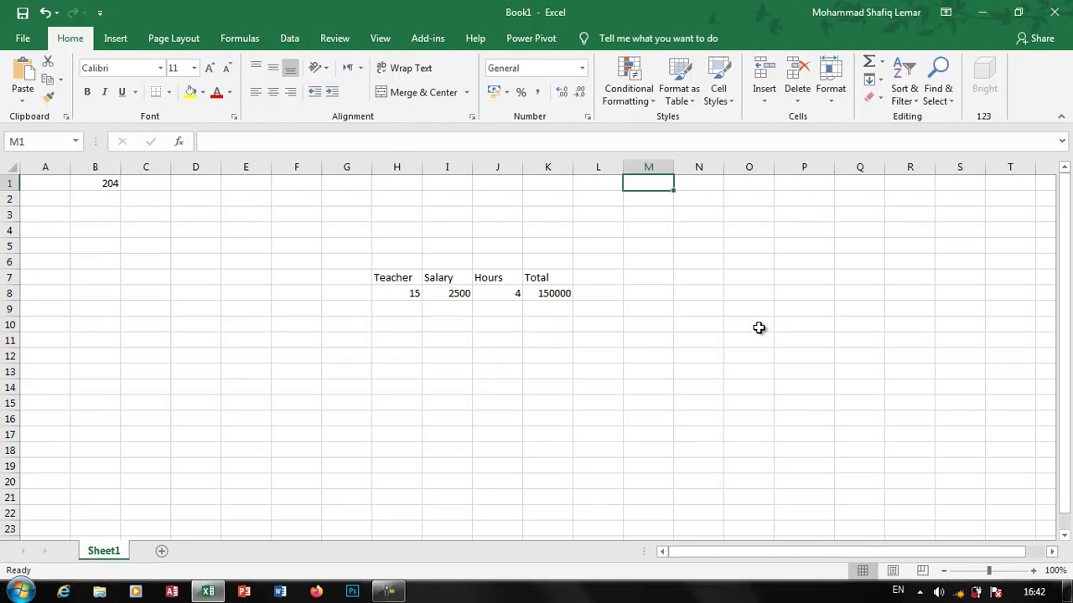
Glance at the What-If Analysis list without choosing, then add a new blank worksheet.
click(291, 38)
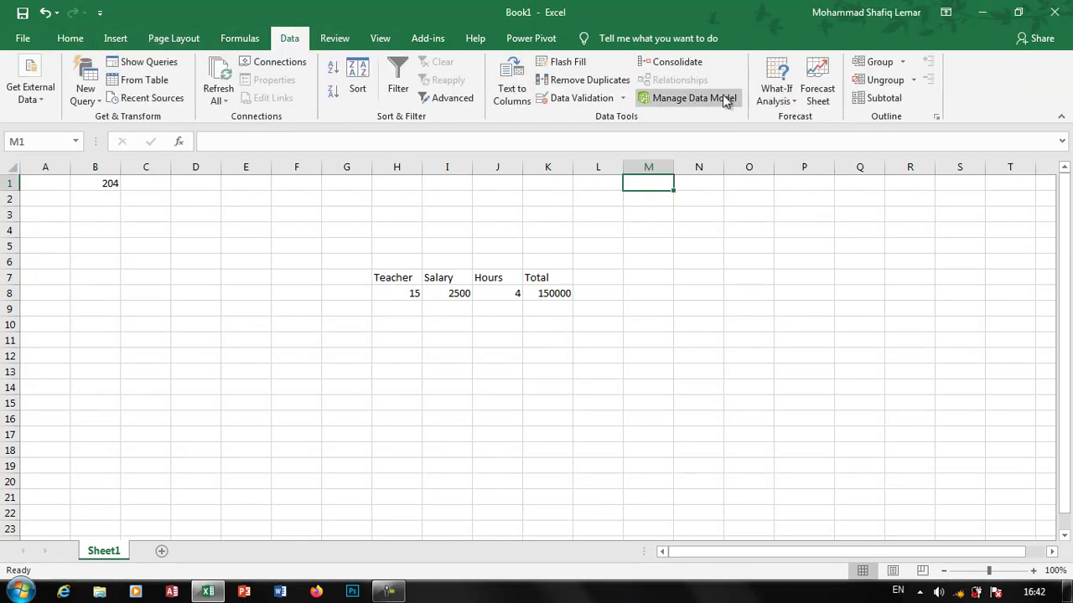
click(777, 94)
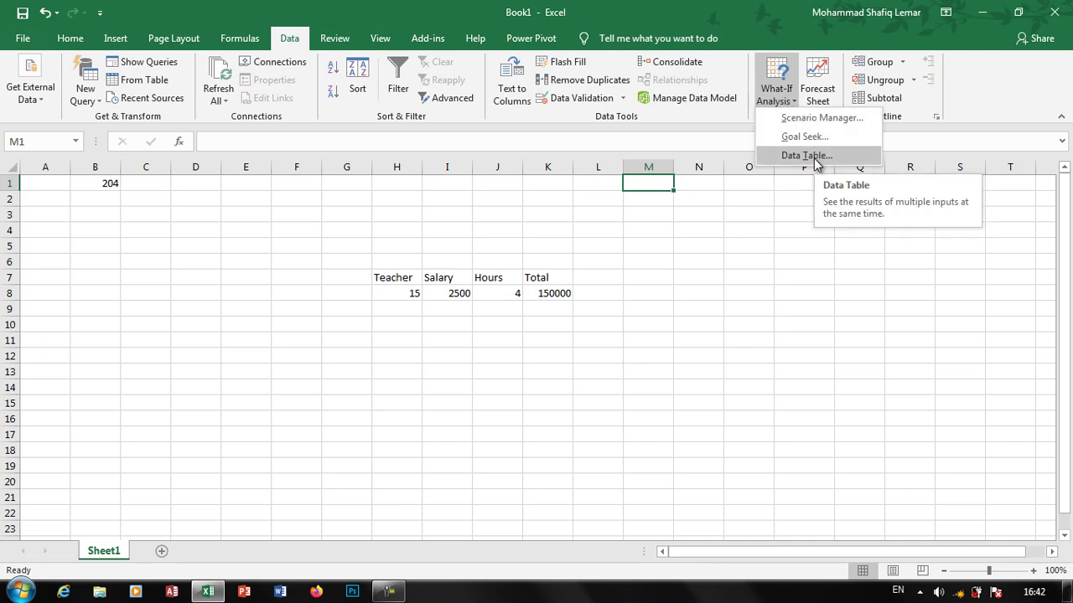
click(584, 326)
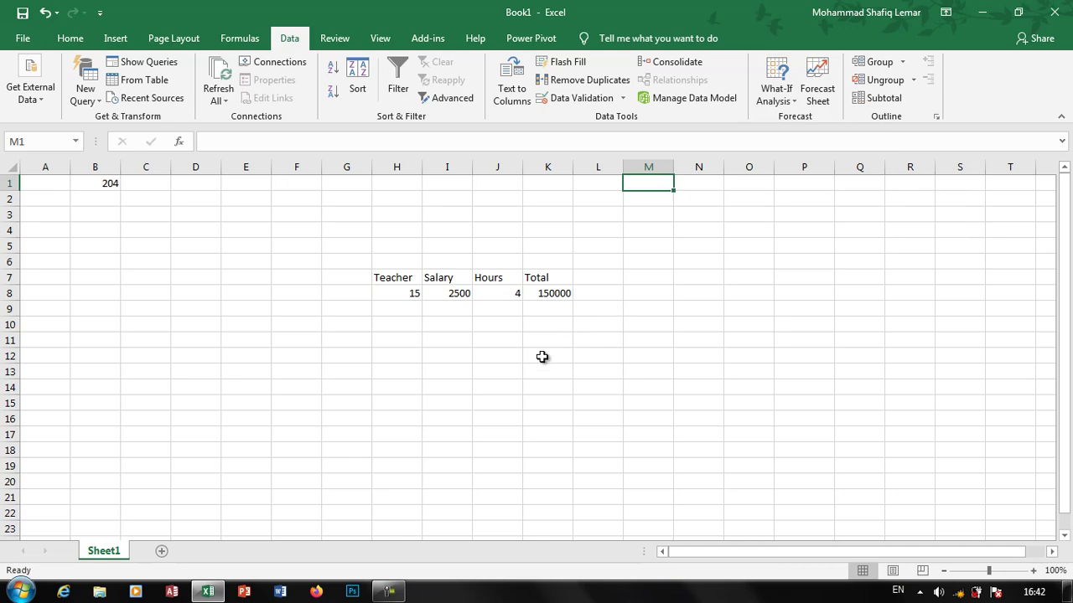
click(164, 551)
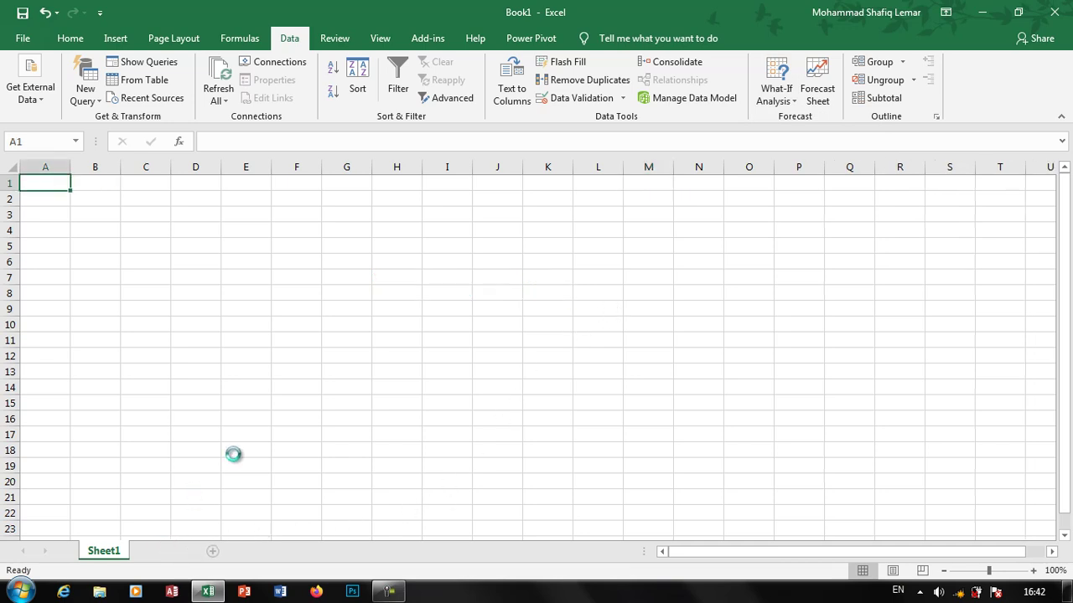
click(407, 268)
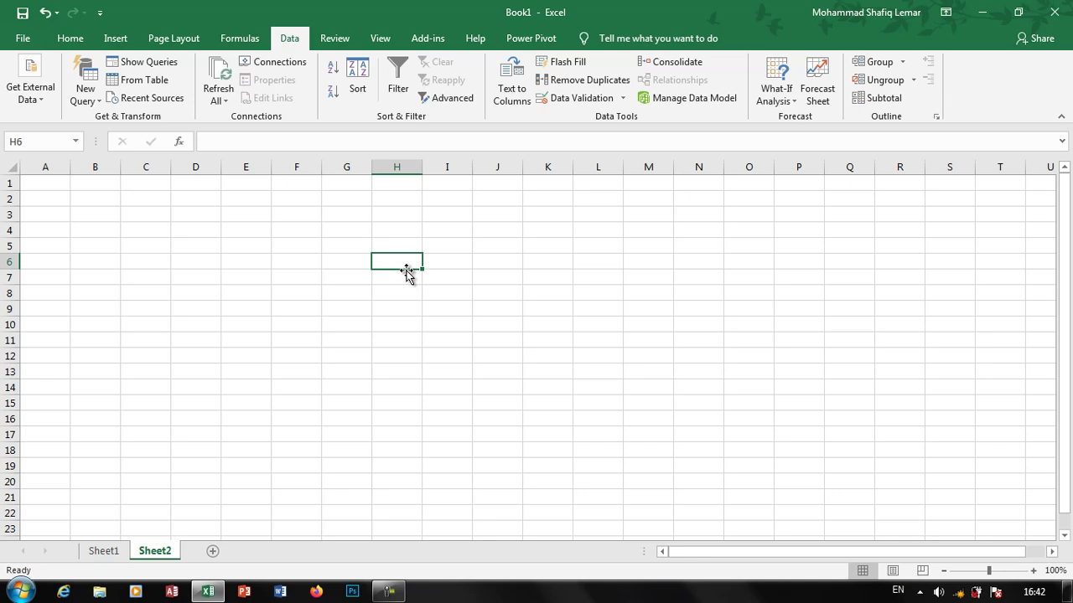
Type the currency headers $, AFN, Rs, HRs, Toman and Eru across H6:M6.
text($)
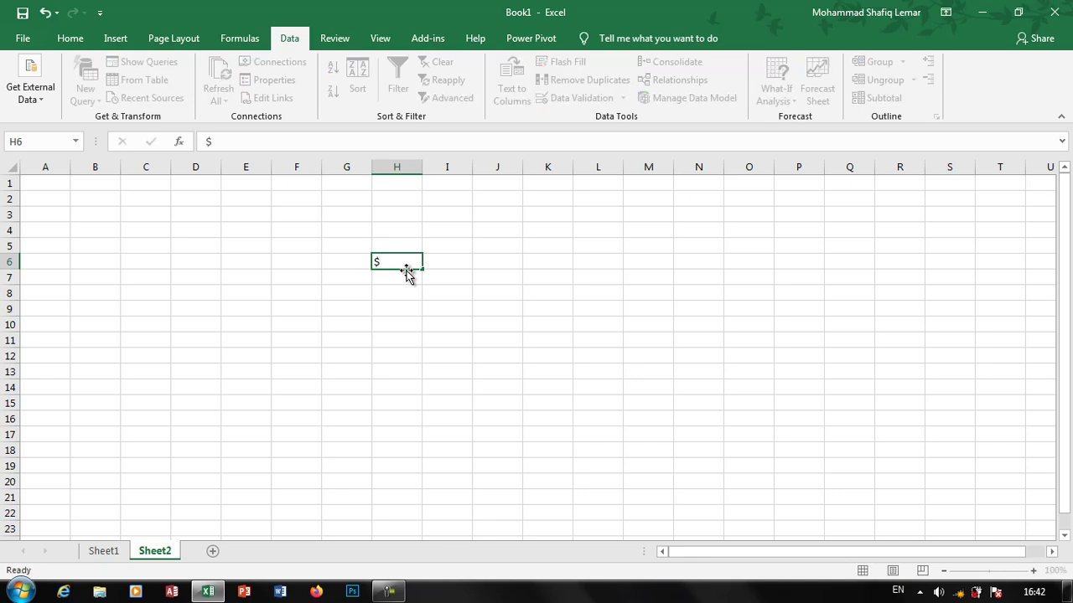
key(Tab)
text(AFN)
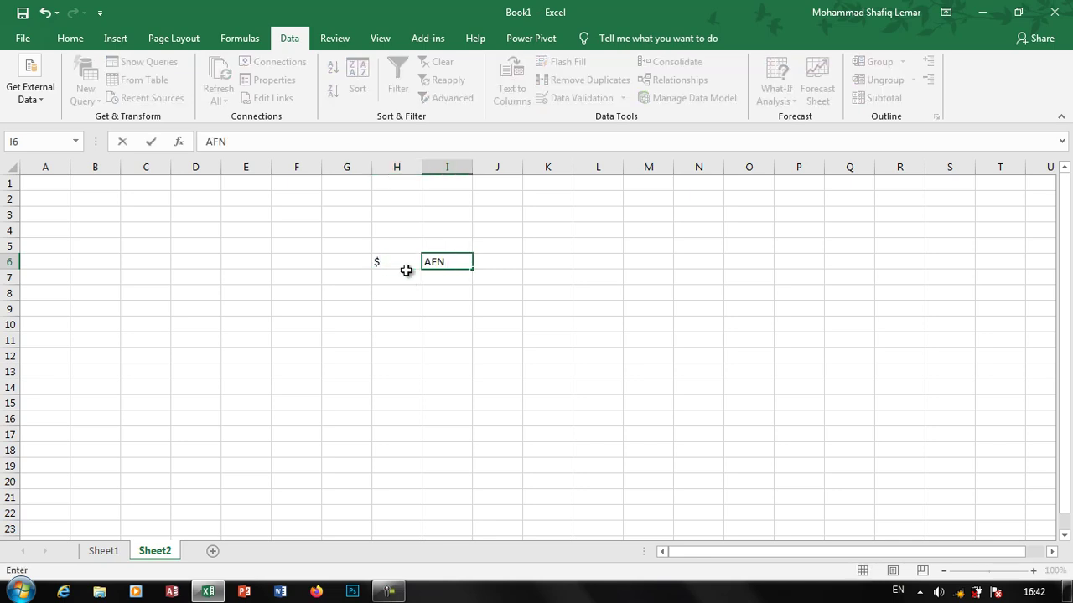
key(Tab)
text(Rs)
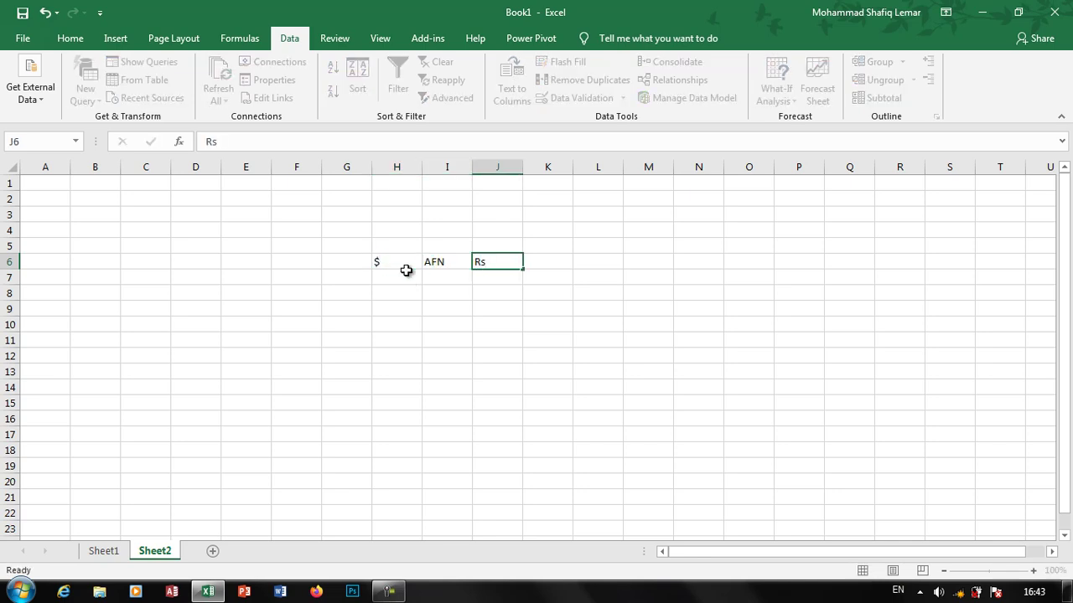
key(Tab)
text(H)
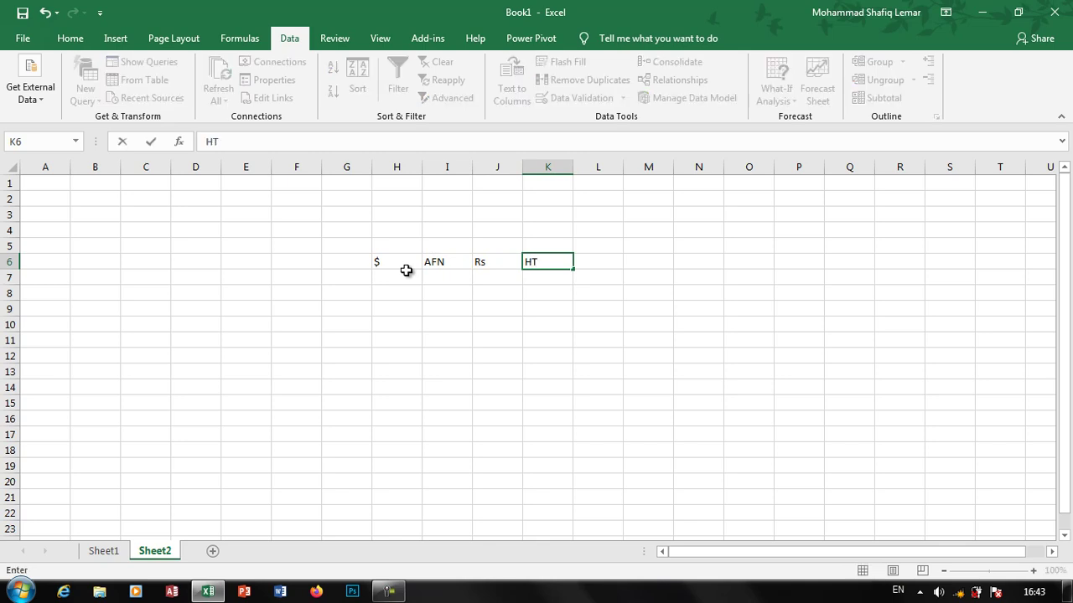
text(Rs)
key(Tab)
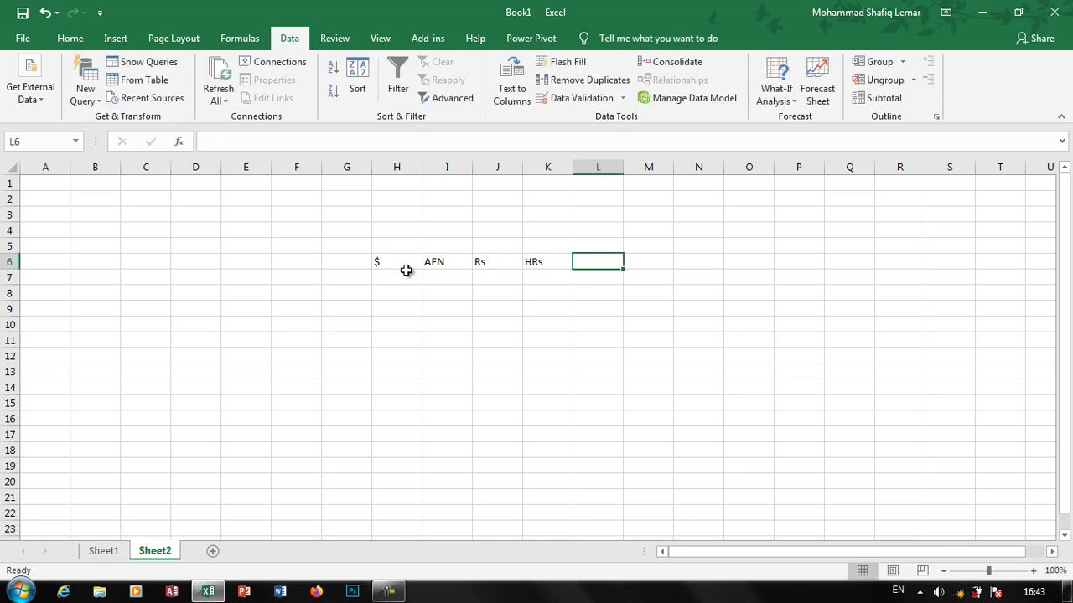
text(Treas)
key(BackSpace)
key(BackSpace)
key(BackSpace)
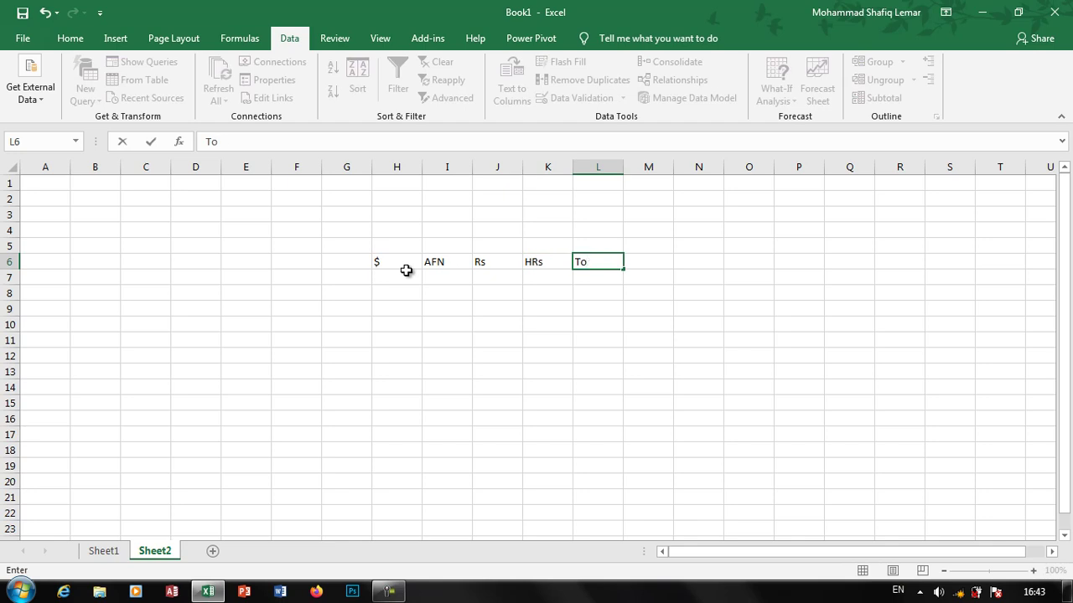
text(man)
key(Tab)
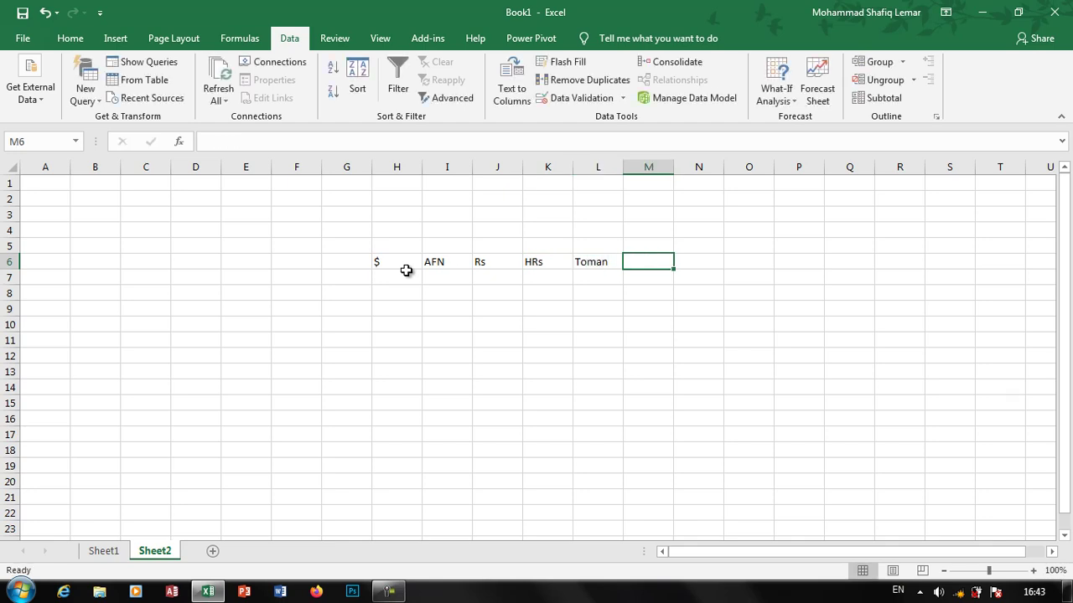
text(Eru)
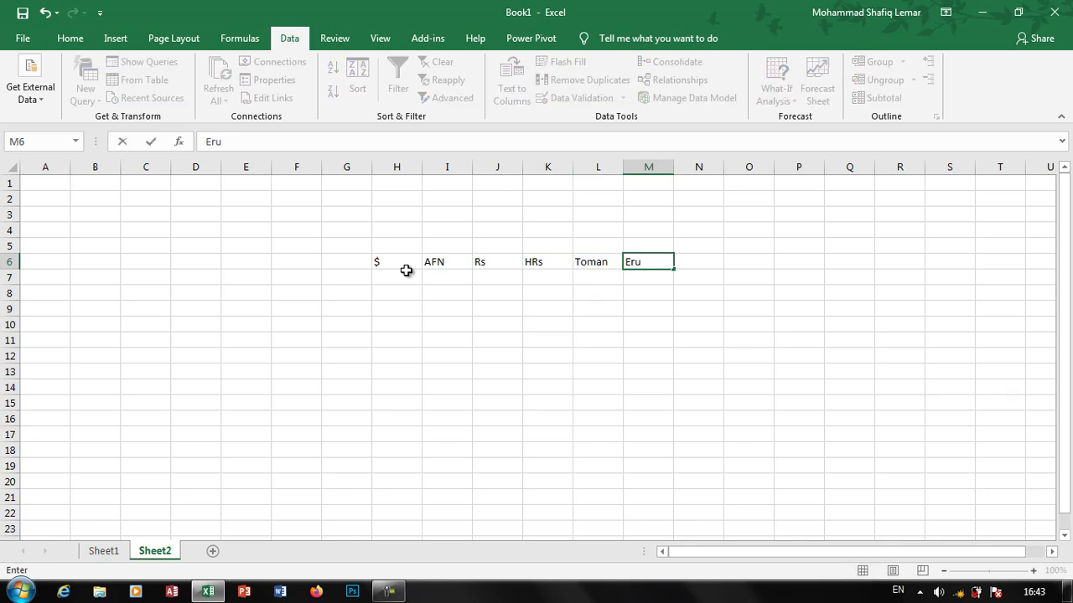
key(Down)
key(Up)
Format H6:M7 with yellow fill and bold, red, centred text.
key(shift+Left)
key(shift+Left)
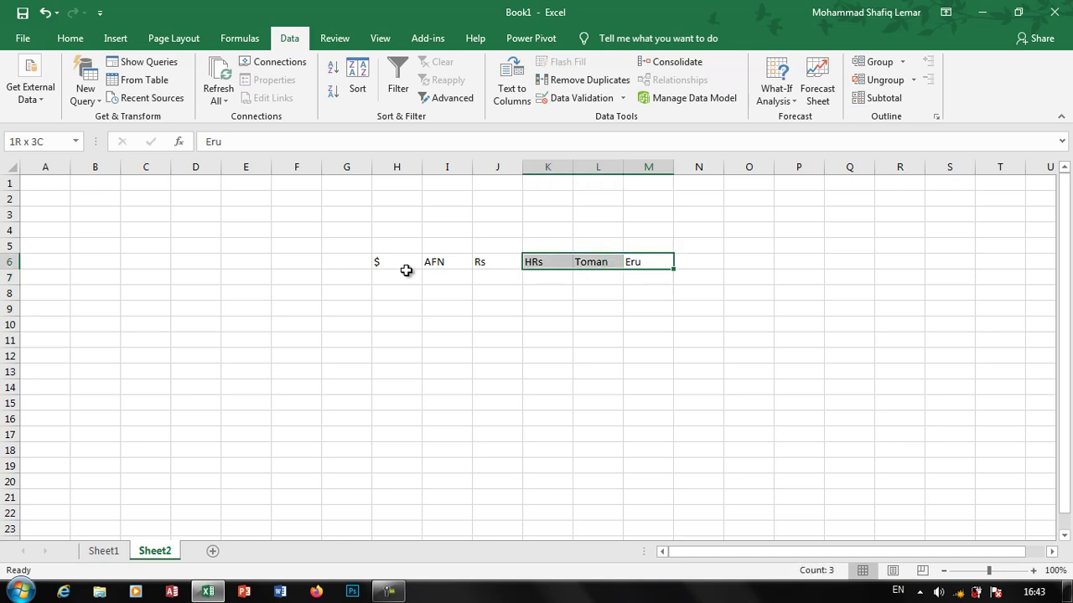
key(shift+Left)
key(shift+Left)
key(shift+Left)
key(shift+Down)
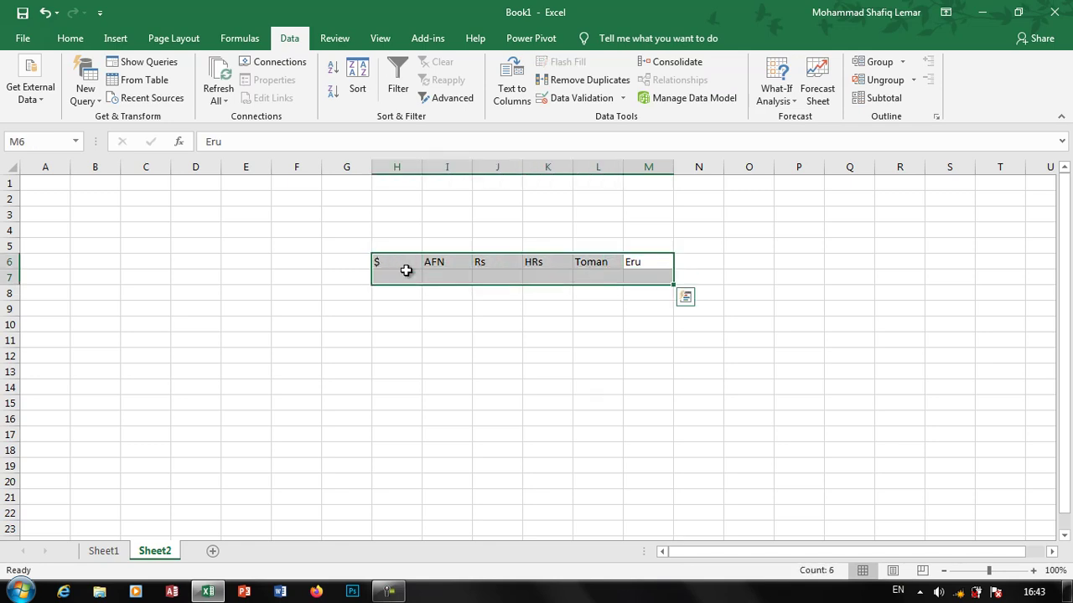
click(70, 39)
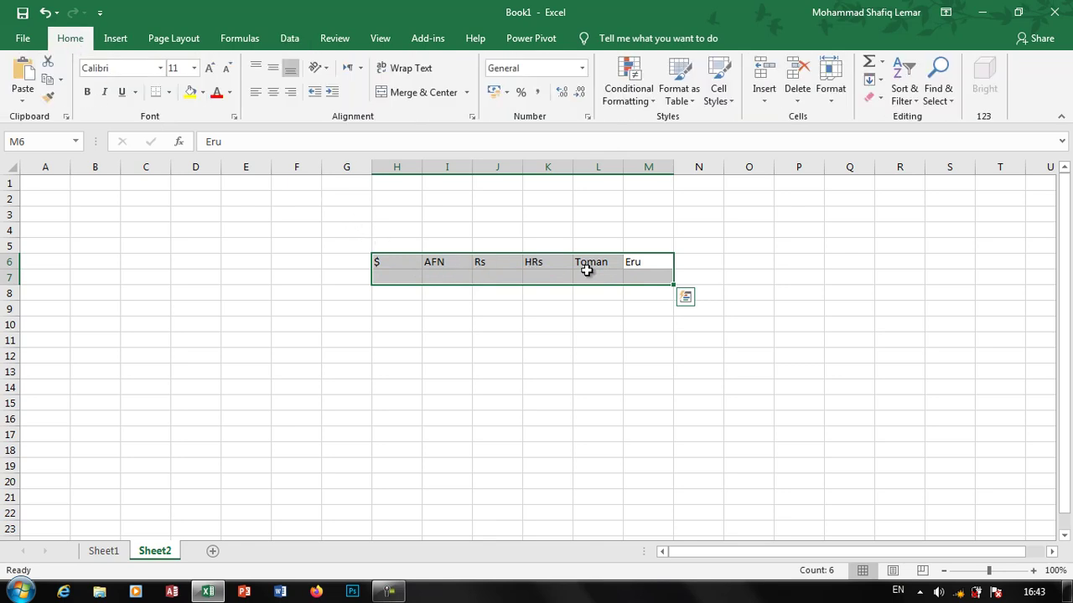
click(190, 92)
click(229, 92)
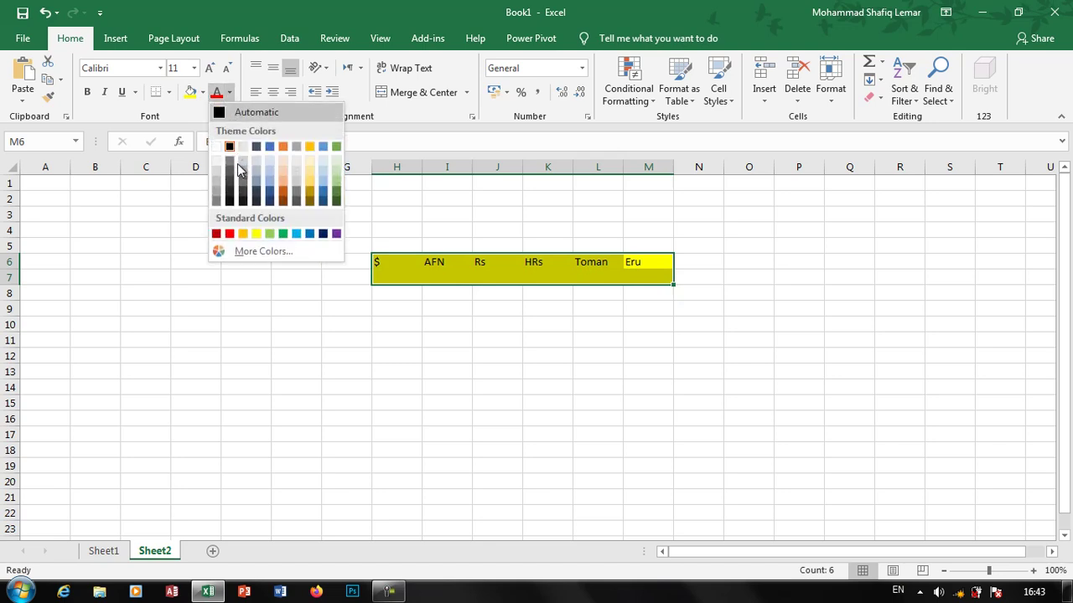
click(231, 234)
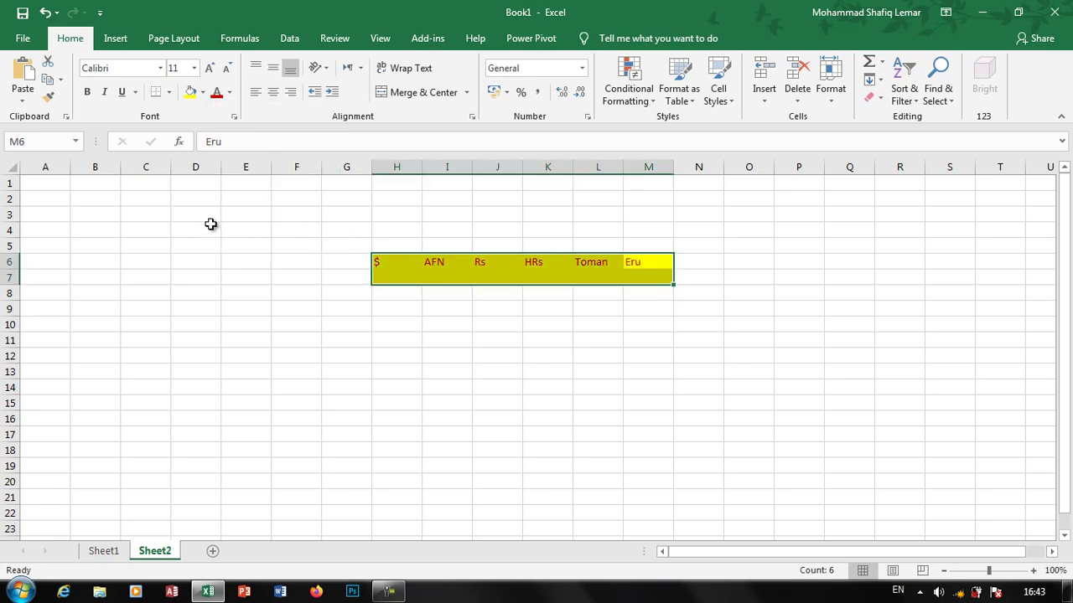
click(273, 93)
click(104, 92)
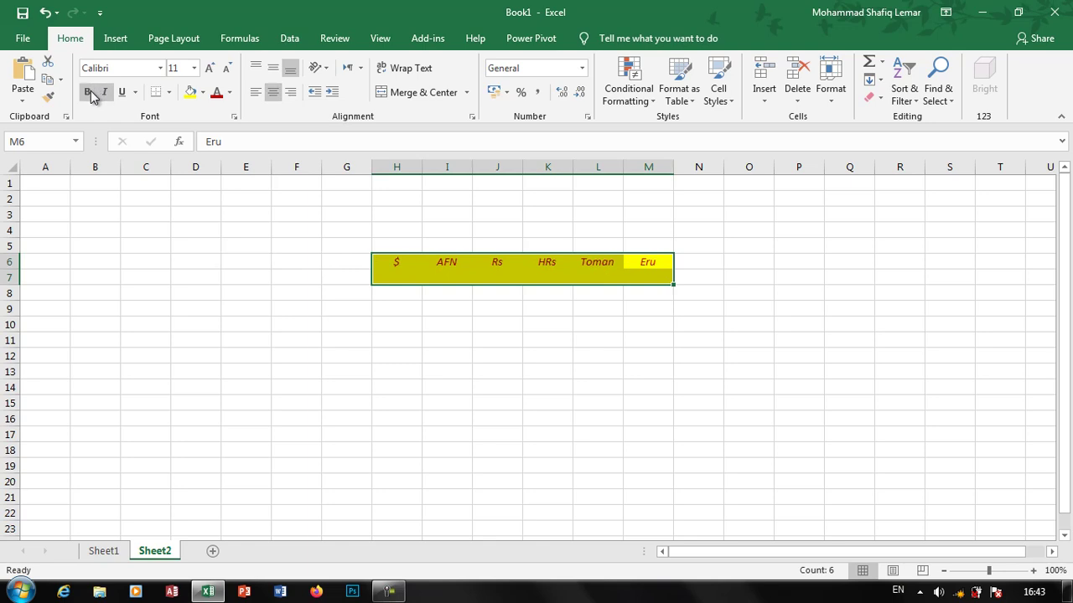
click(87, 92)
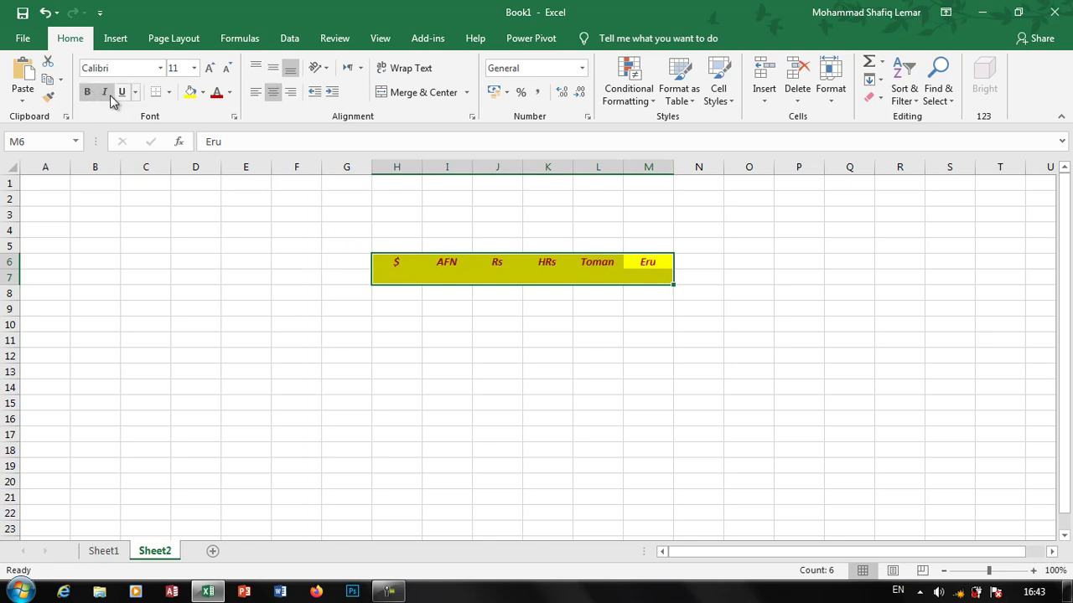
click(103, 92)
click(410, 278)
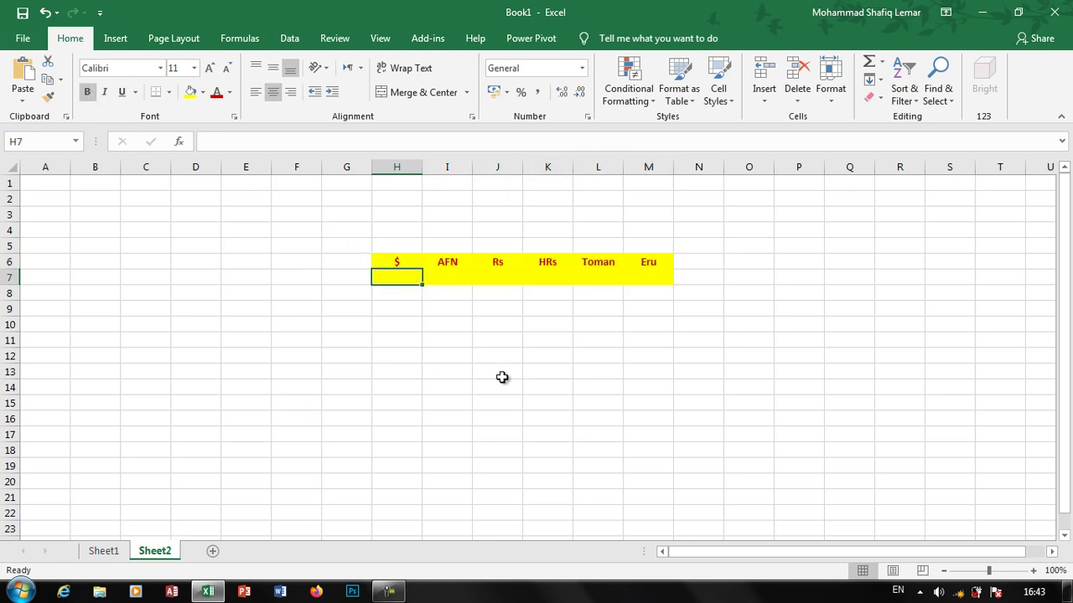
Enter 1, 76.8, 149.8, 75.1, 5800.6 and 0.96 into H7:M7 under $ through Eru.
text(1)
key(Tab)
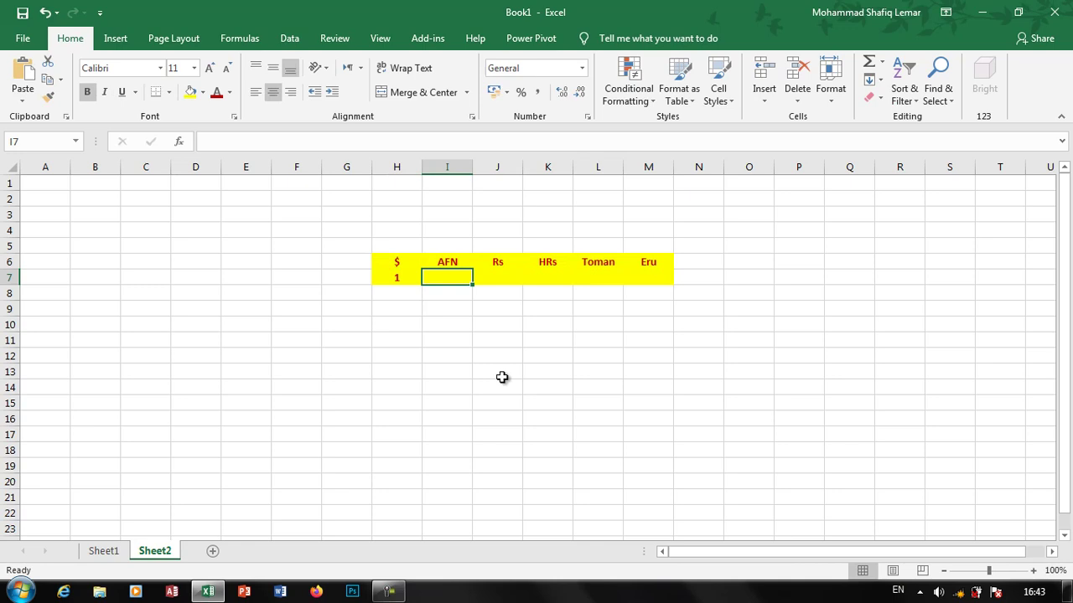
text(76.)
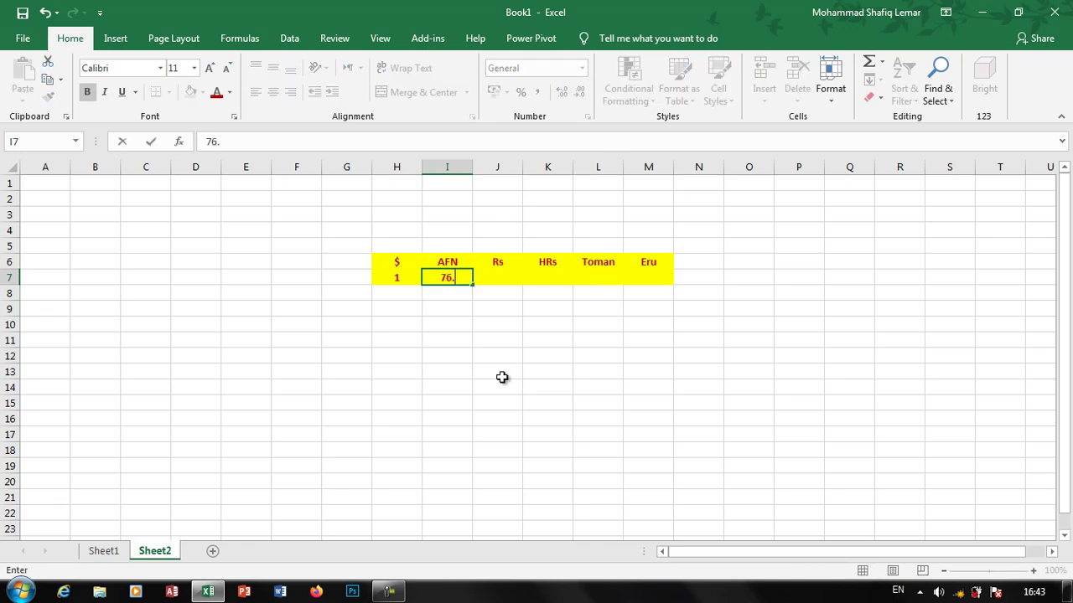
text(8)
key(Tab)
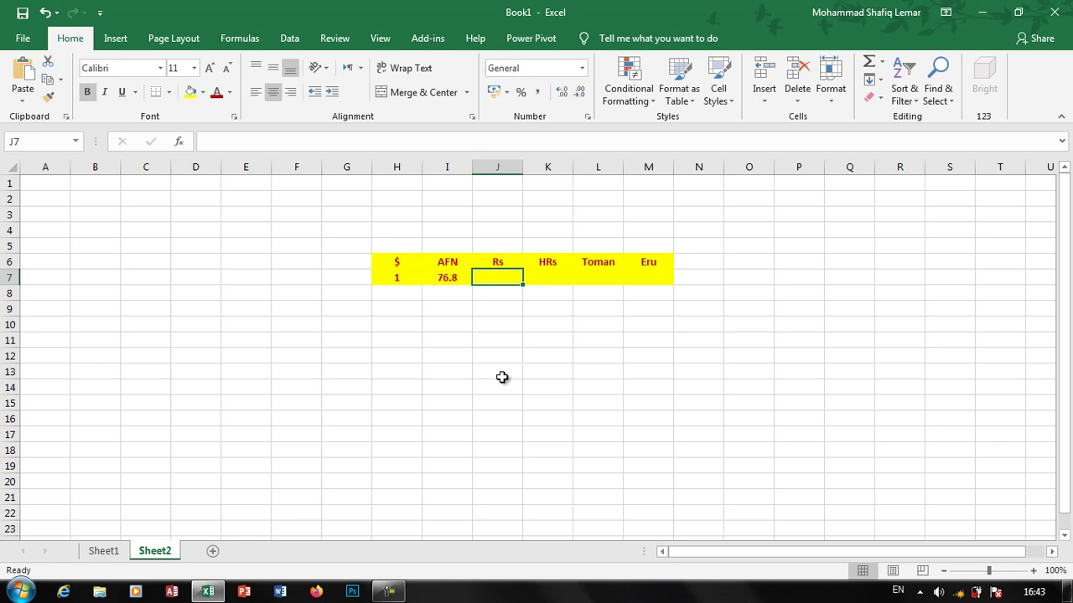
text(14)
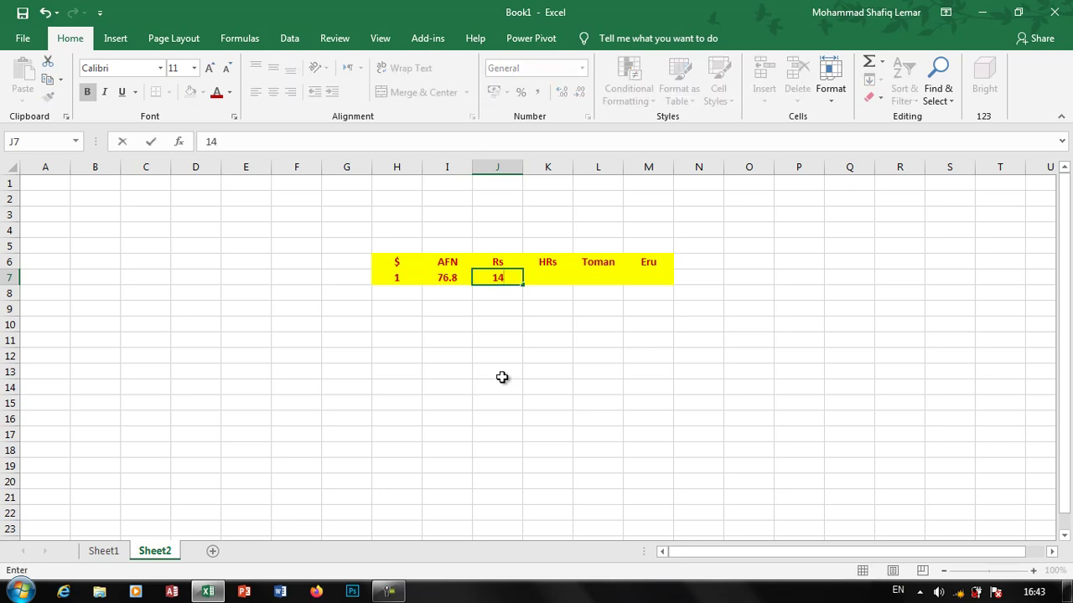
text(9.8)
key(Tab)
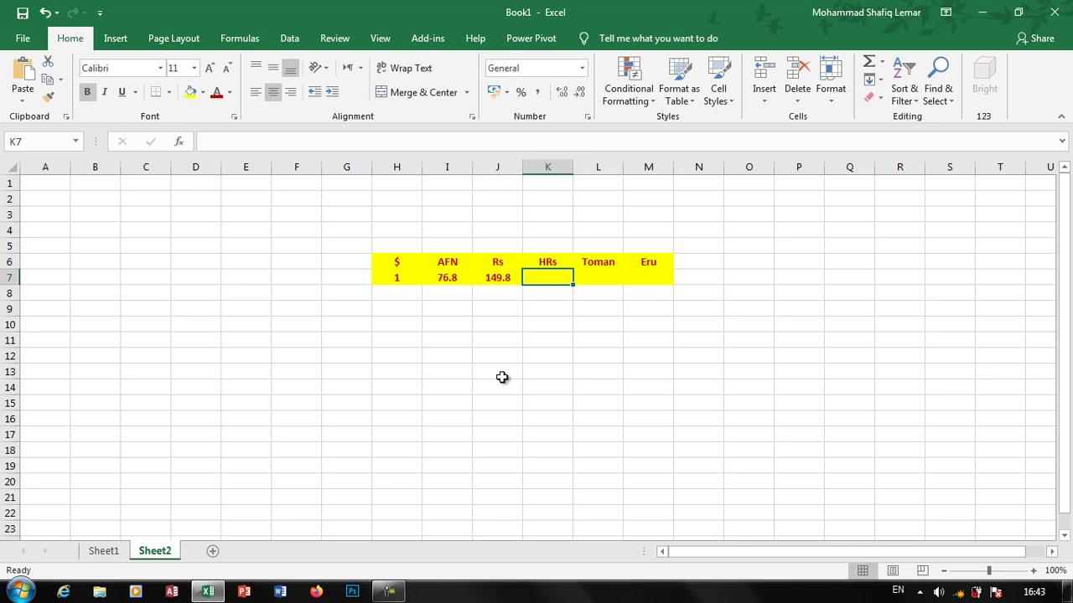
text(7)
text(5.1)
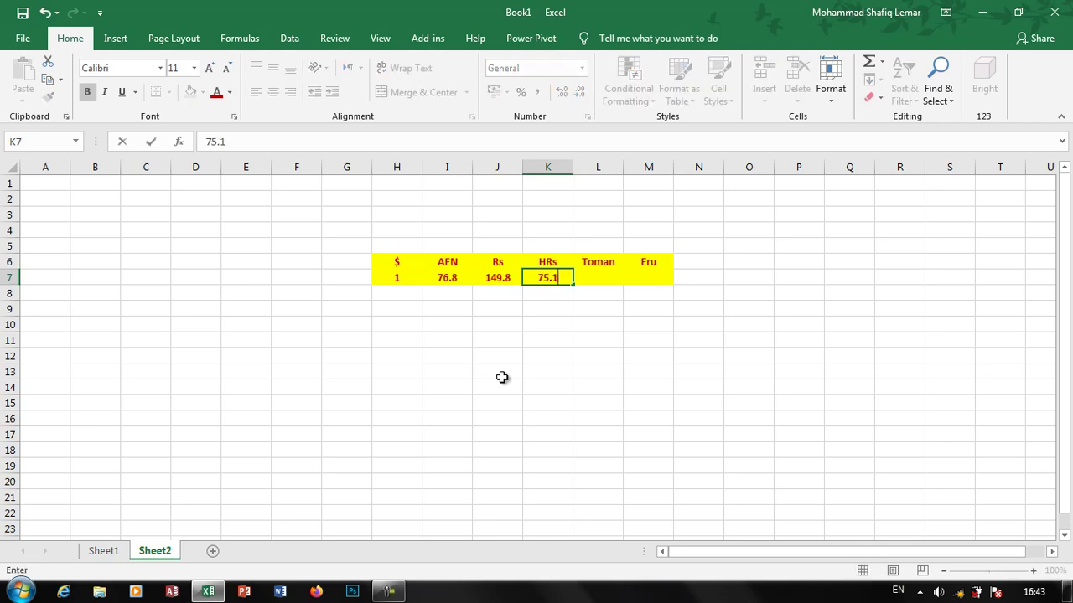
key(Tab)
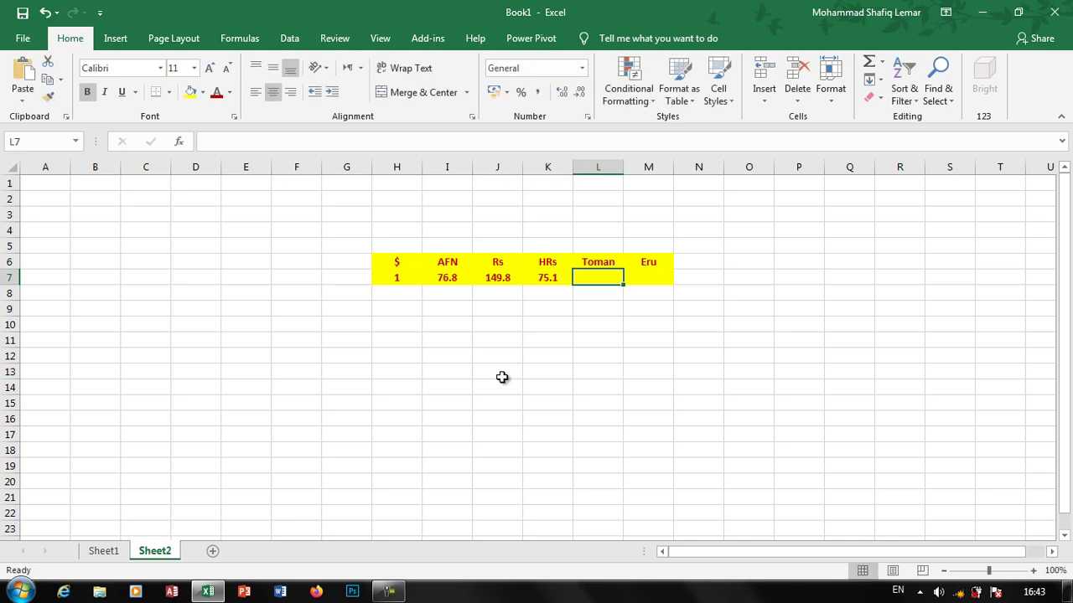
text(5800)
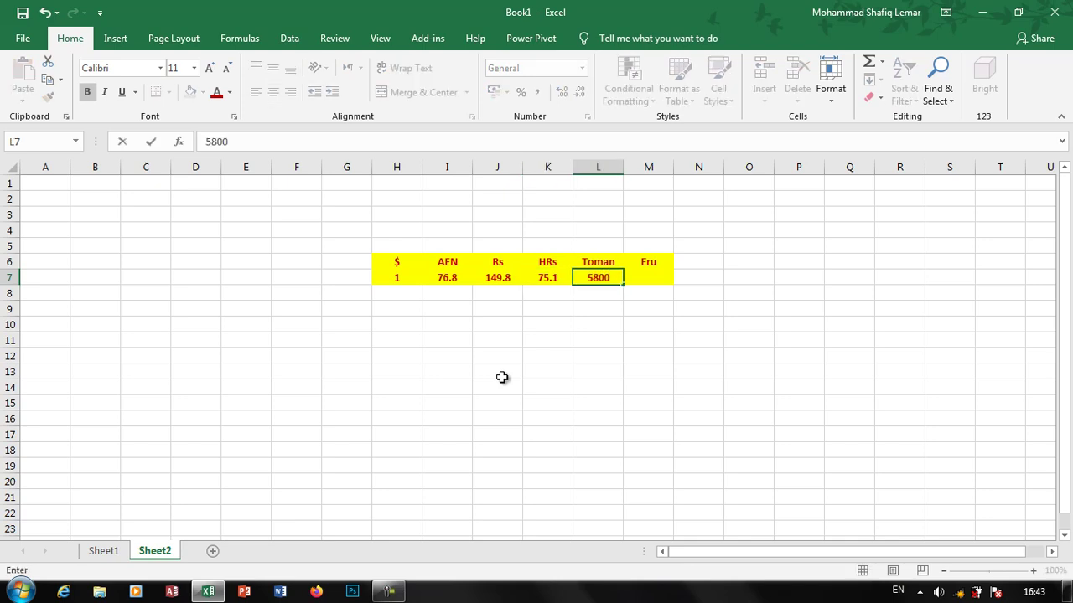
text(.6)
key(Tab)
text(0.)
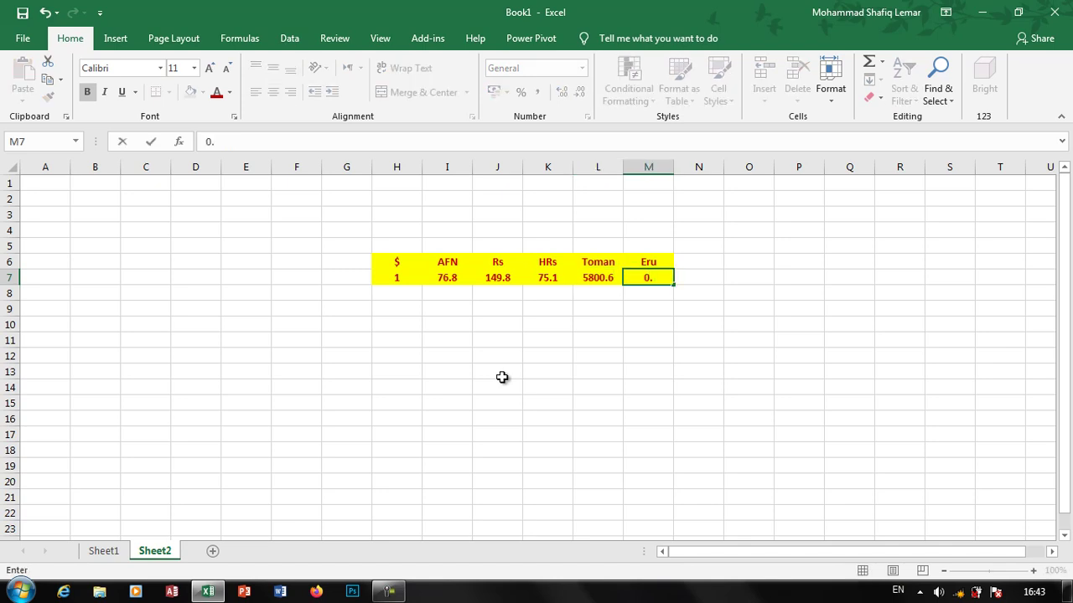
text(96)
key(Return)
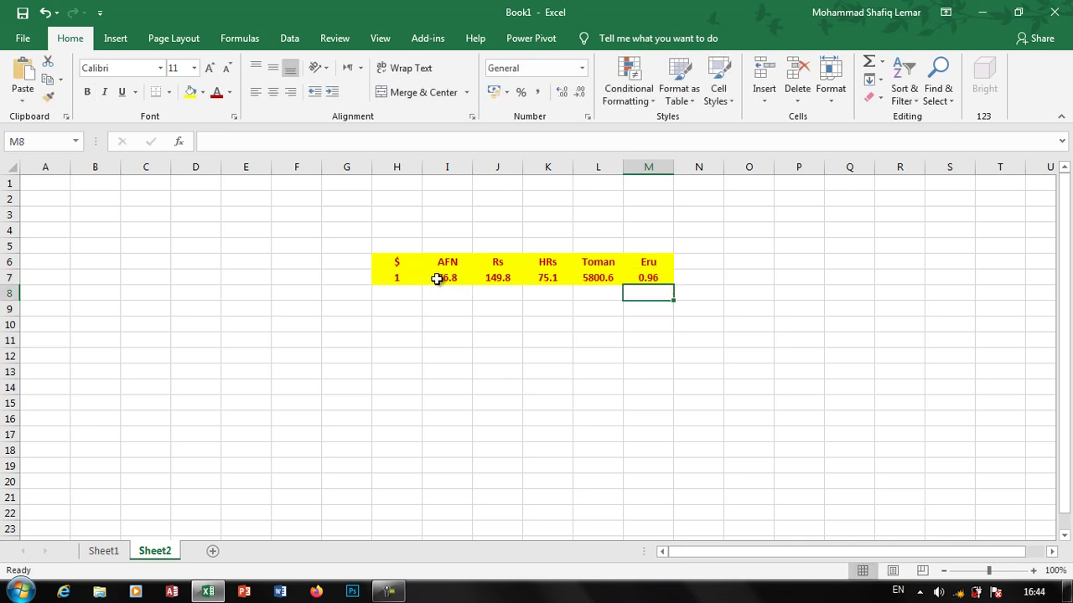
drag(436, 277, 637, 279)
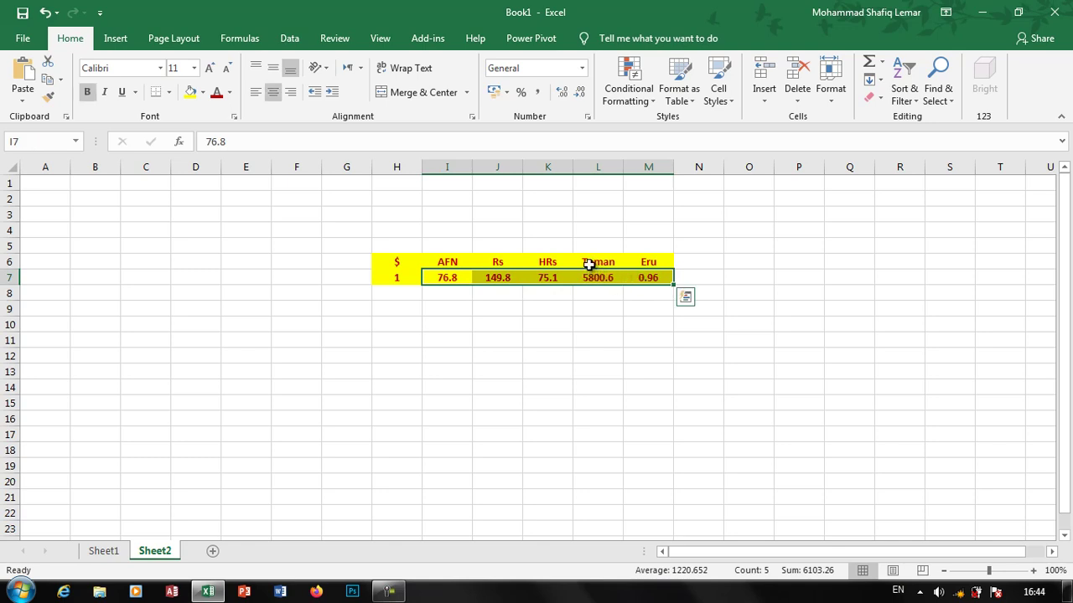
key(Escape)
click(409, 279)
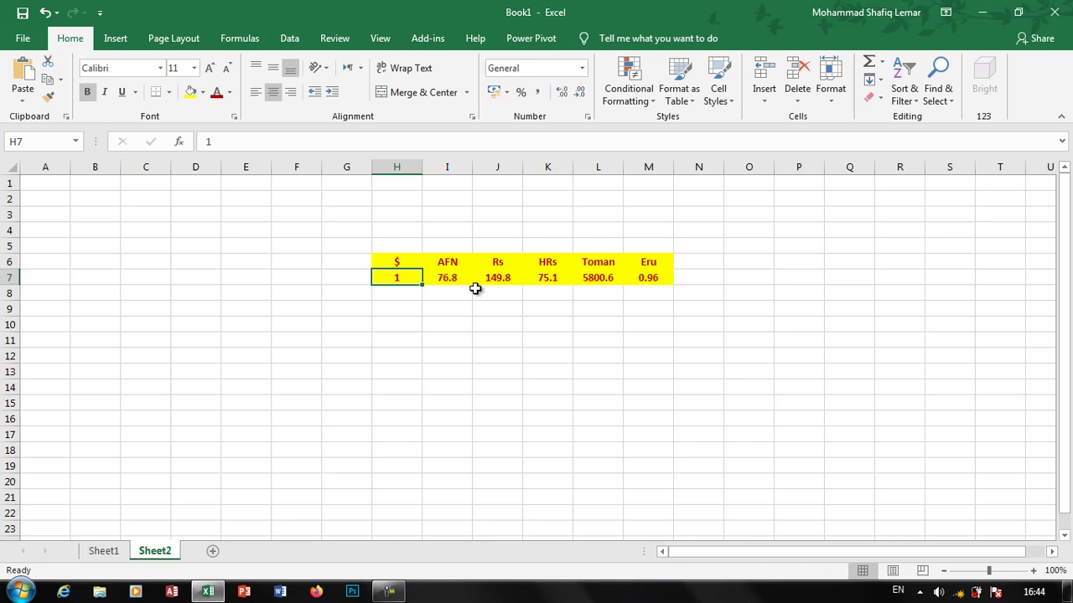
click(412, 292)
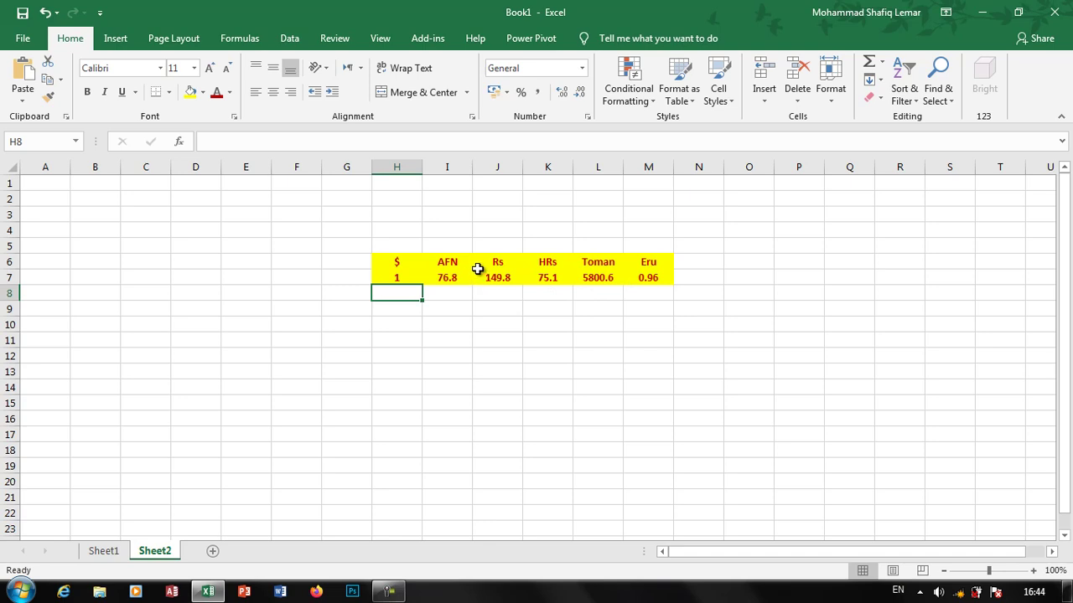
click(392, 275)
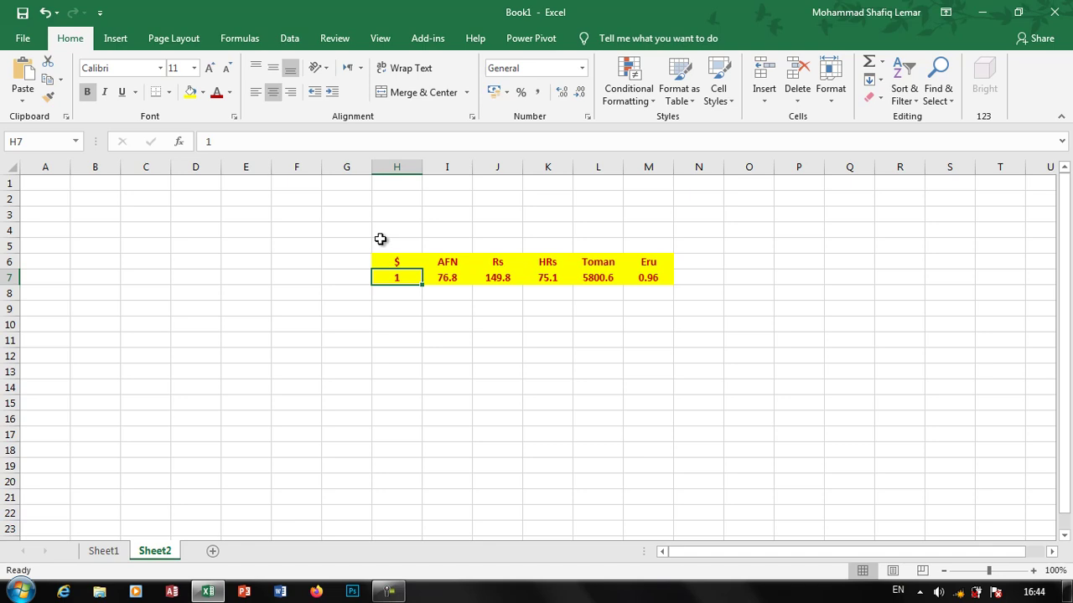
Enter 1 in both input cells H2 and I2.
click(408, 195)
text(1)
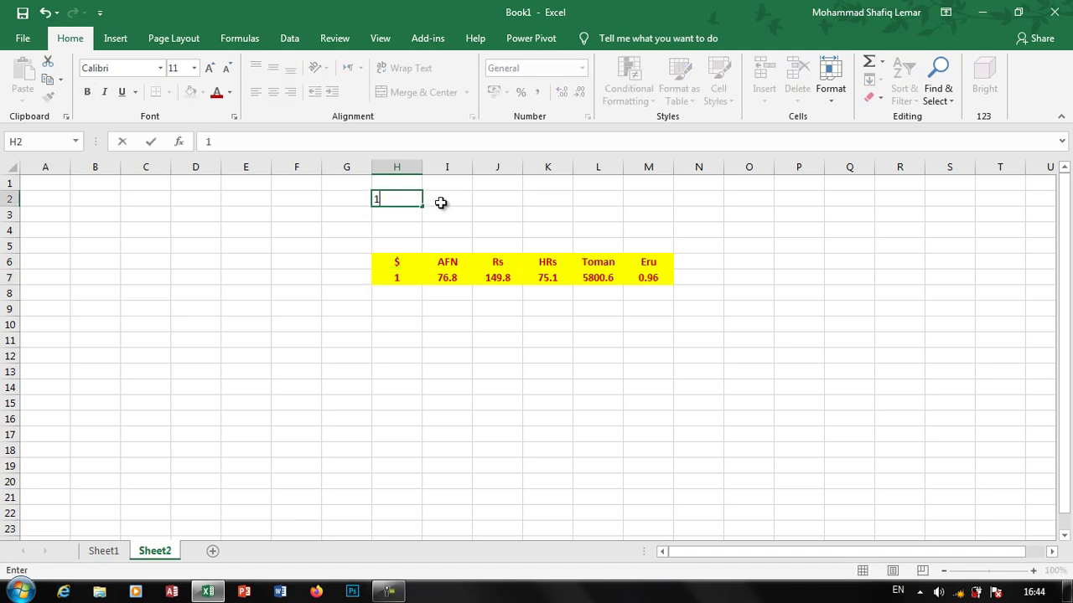
click(442, 202)
text(1)
click(448, 231)
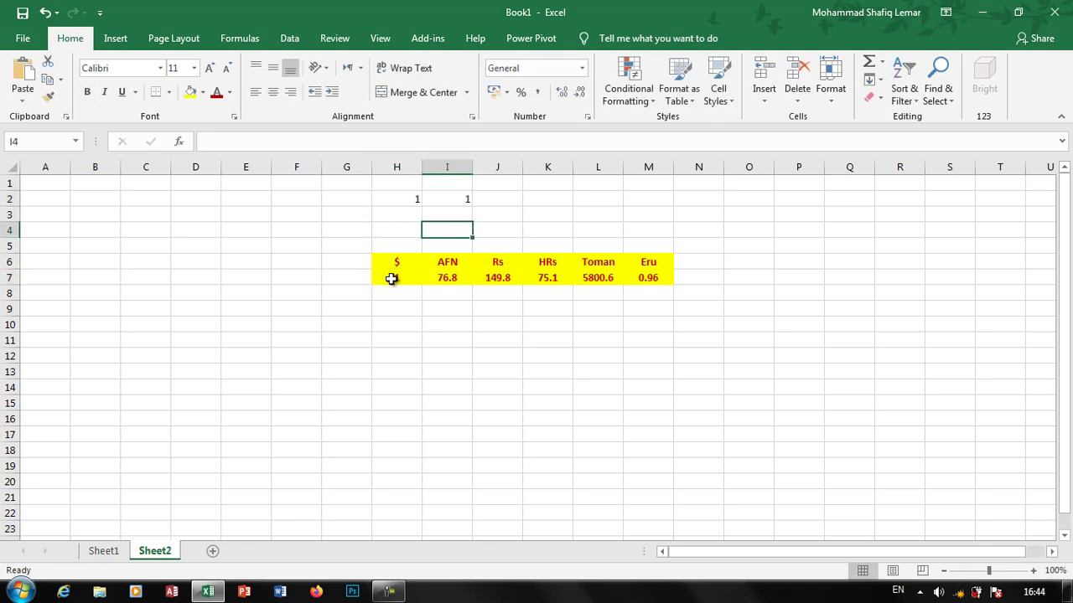
Replace H7 with the formula =H2*I2 and select the table range H7:M19.
click(391, 279)
text(=)
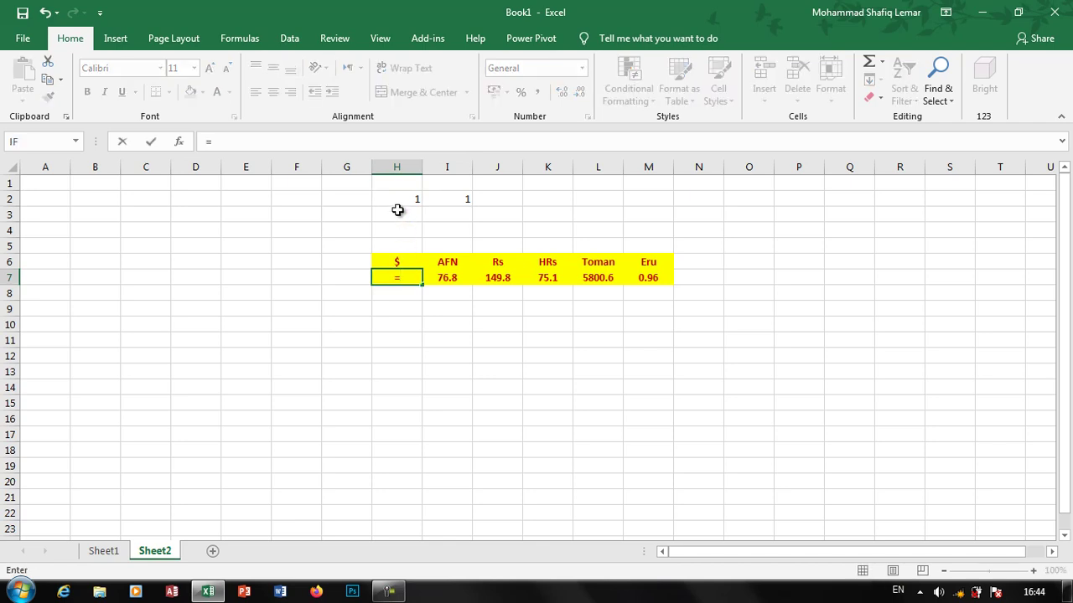
click(397, 199)
text(*)
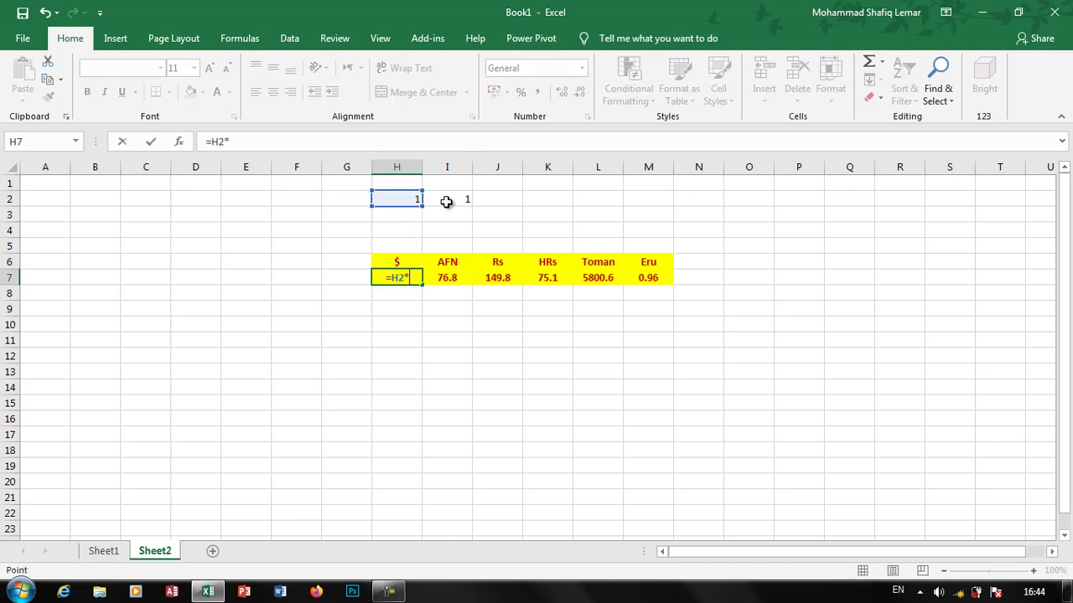
click(445, 200)
key(Return)
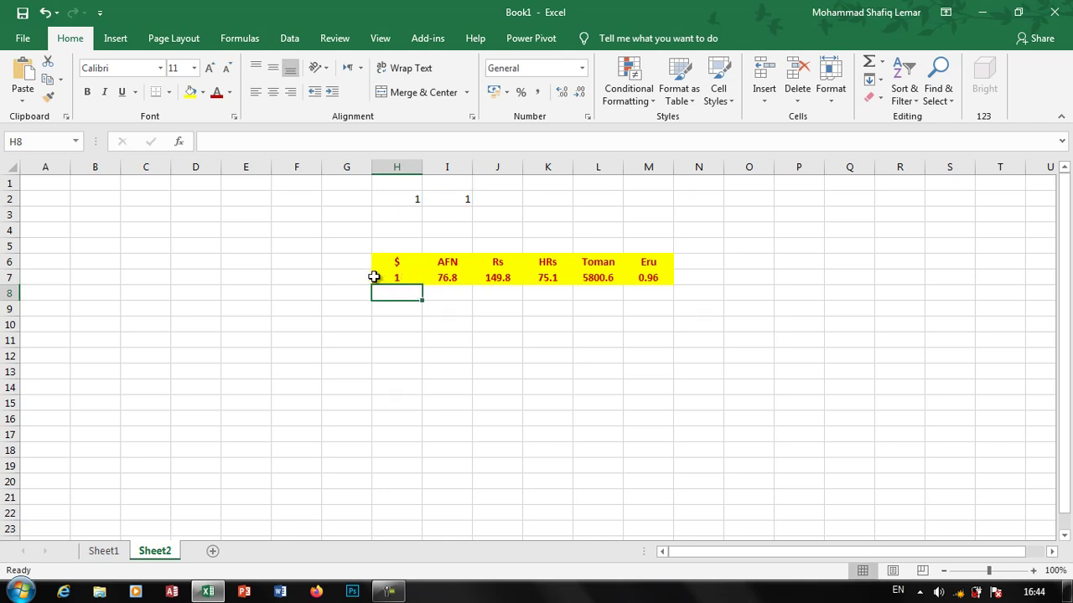
click(386, 279)
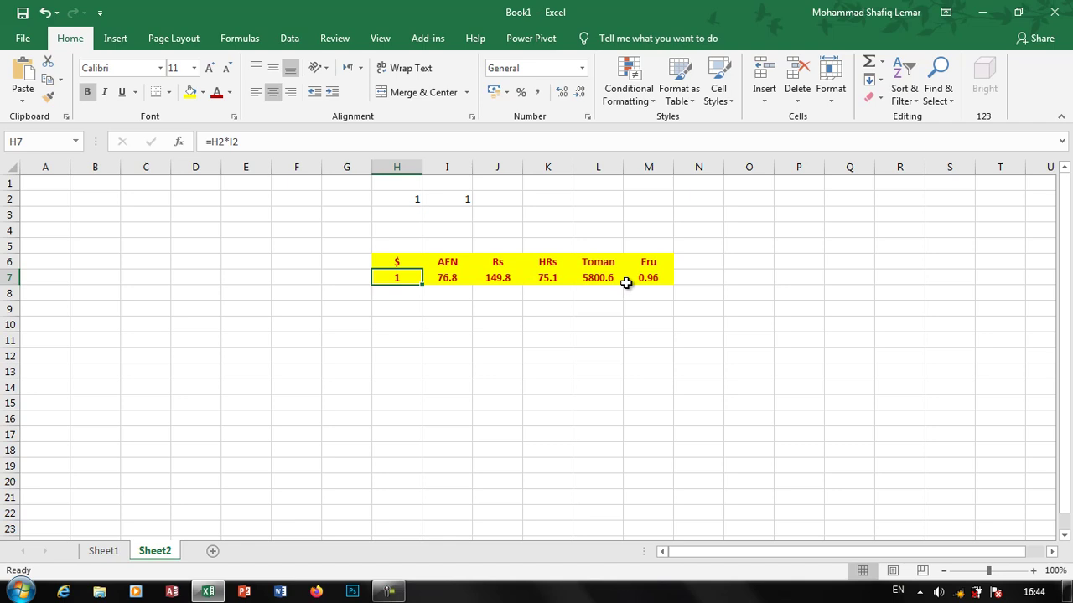
mouse_move(404, 282)
mouse_down()
mouse_move(650, 292)
mouse_move(659, 462)
mouse_up()
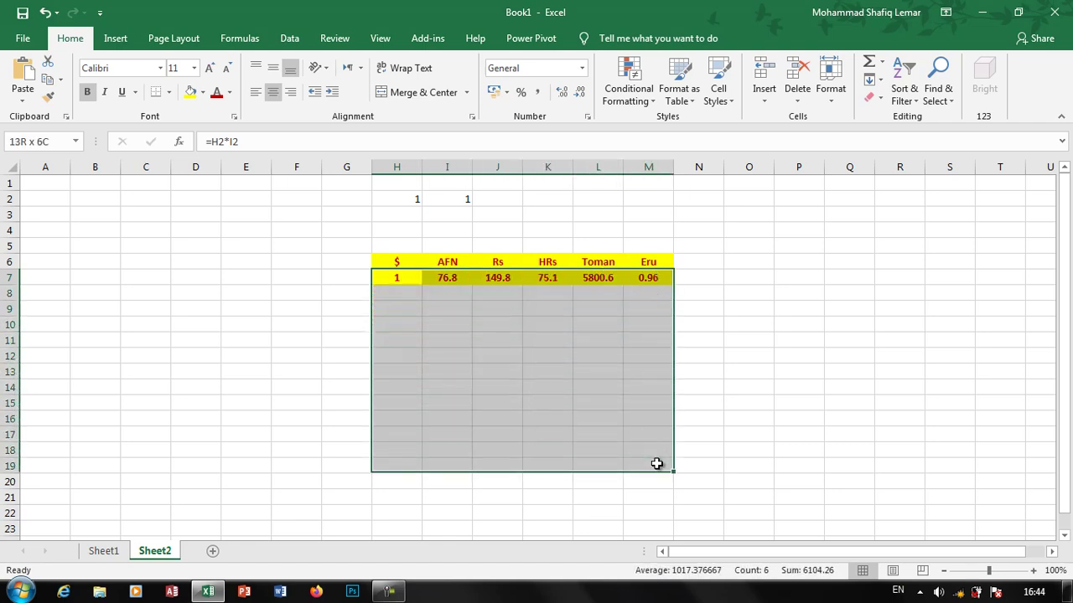
click(289, 38)
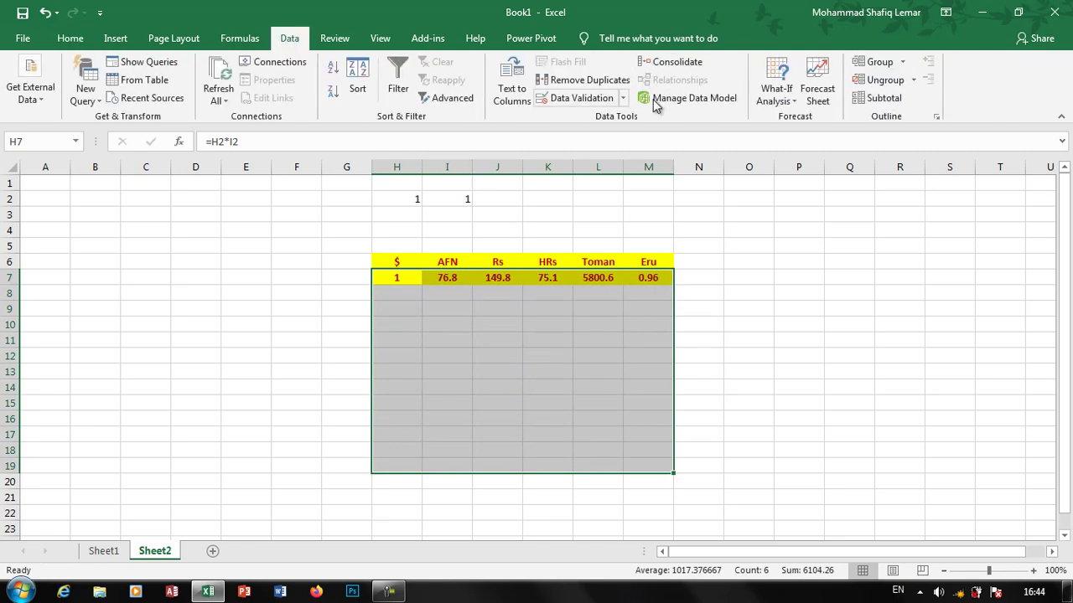
Create a Data Table over H7:M19 with row input cell H2 and column input cell I2.
click(791, 99)
click(804, 153)
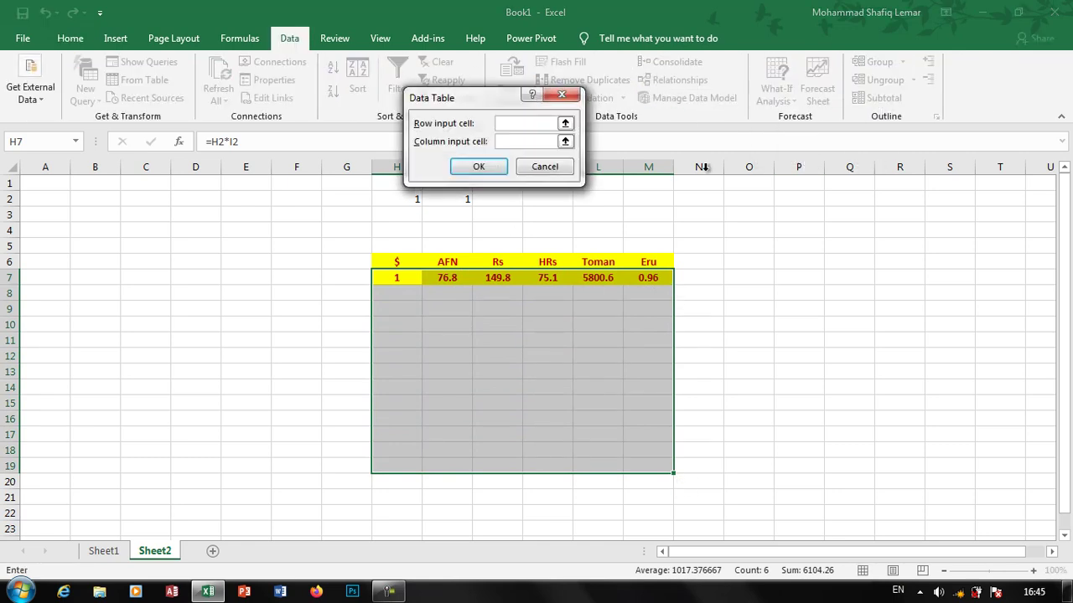
click(411, 198)
click(520, 141)
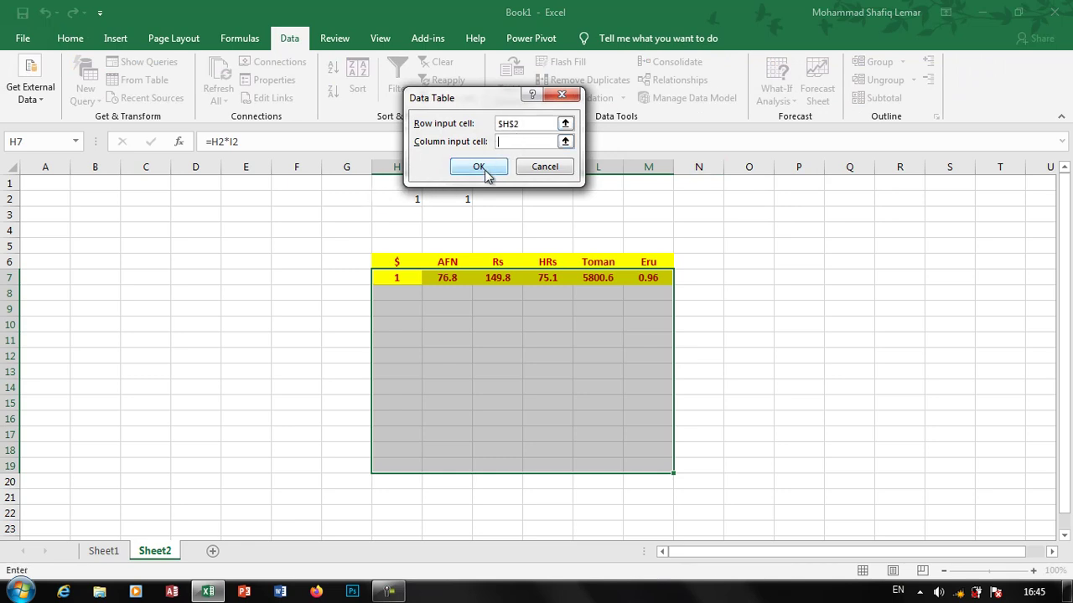
click(462, 198)
click(479, 166)
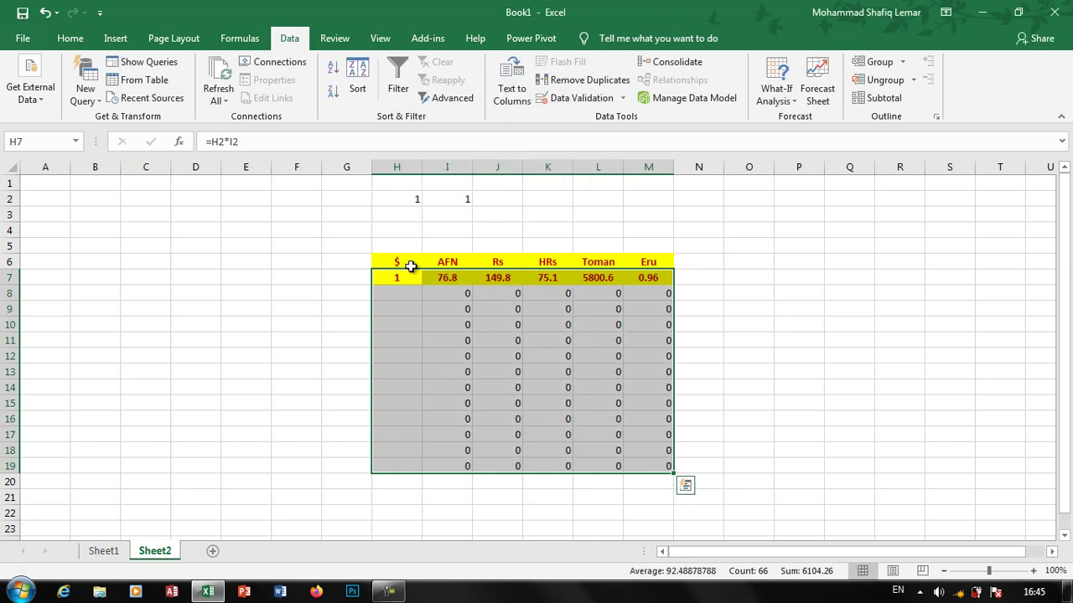
drag(411, 265, 662, 467)
Apply All Borders to the currency table H6:M19.
click(68, 39)
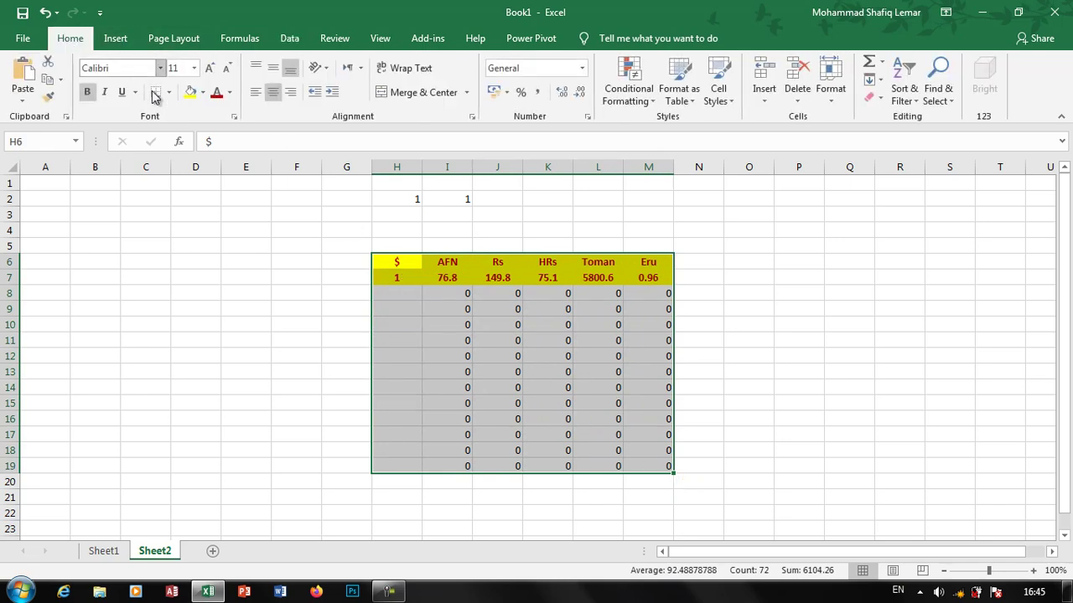
click(168, 92)
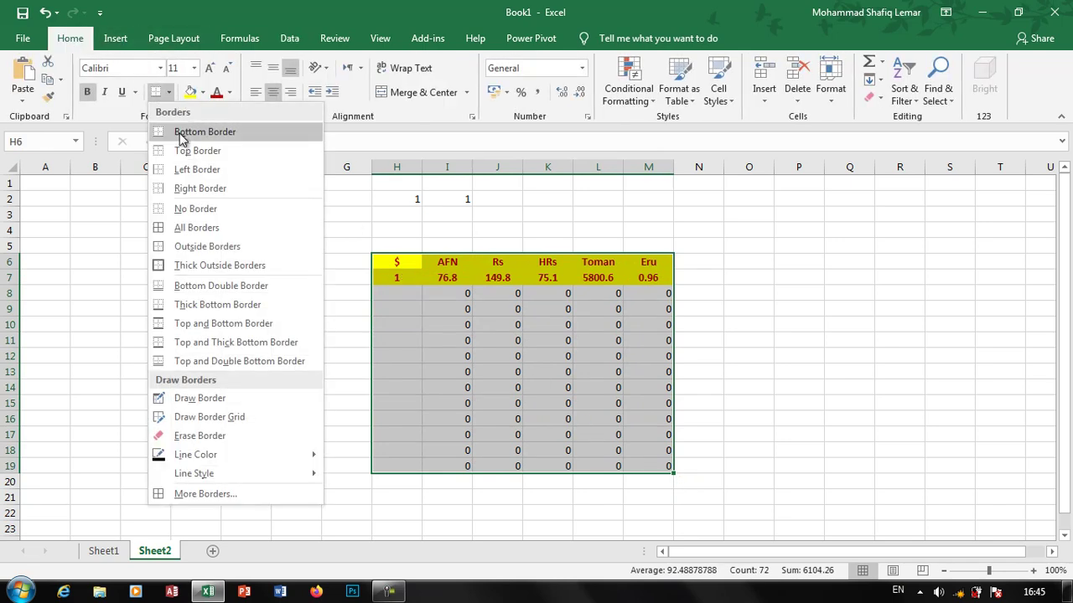
click(186, 228)
click(457, 340)
Enter 2540 dollars in H8 and check row 8's conversions, 195072 through 2438.4.
click(395, 293)
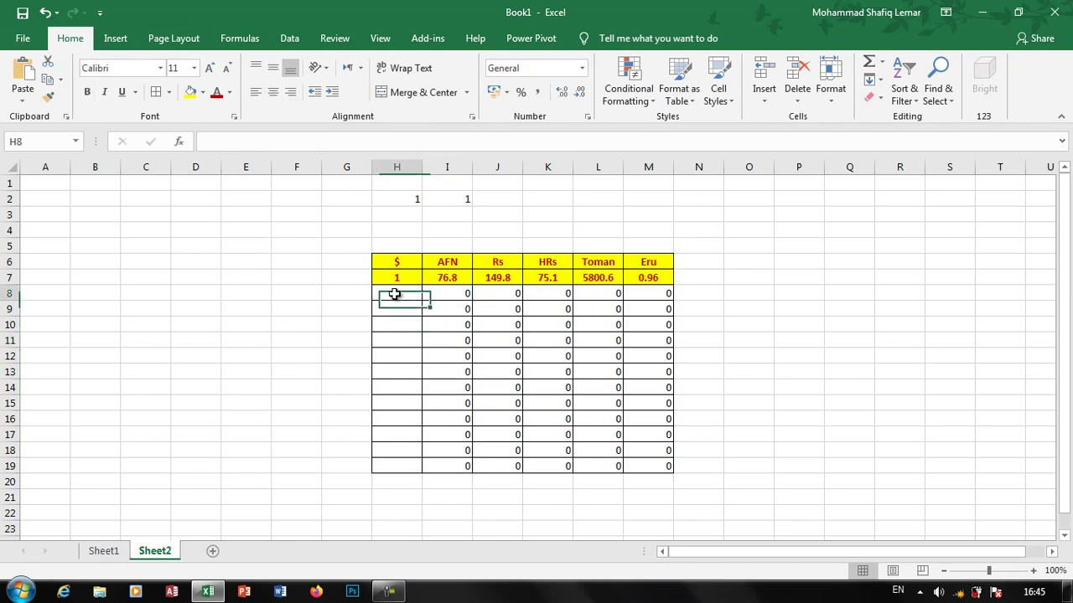
text(2)
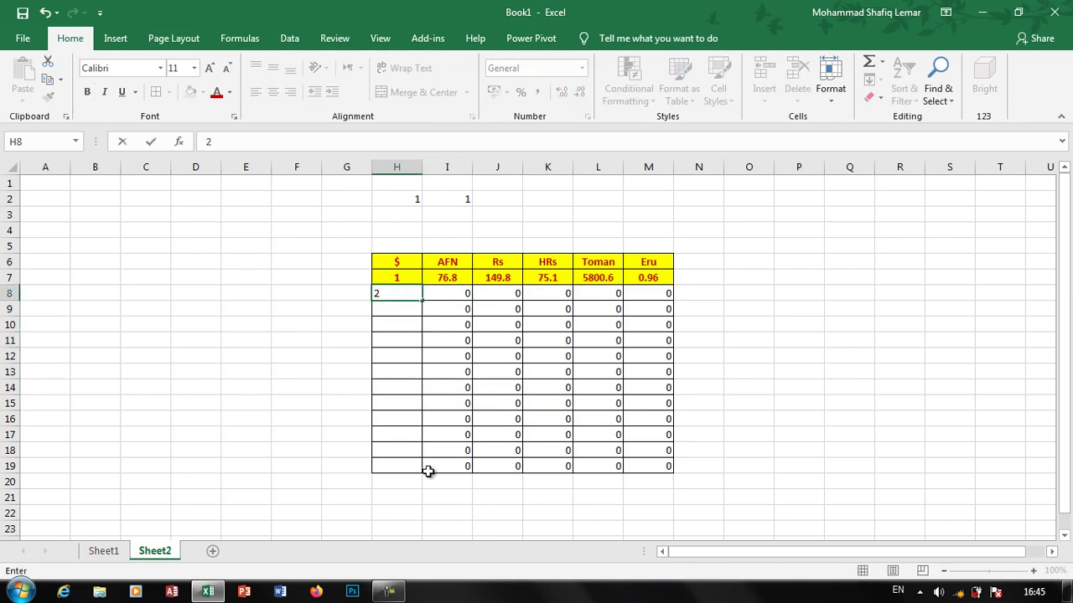
text(540)
key(Return)
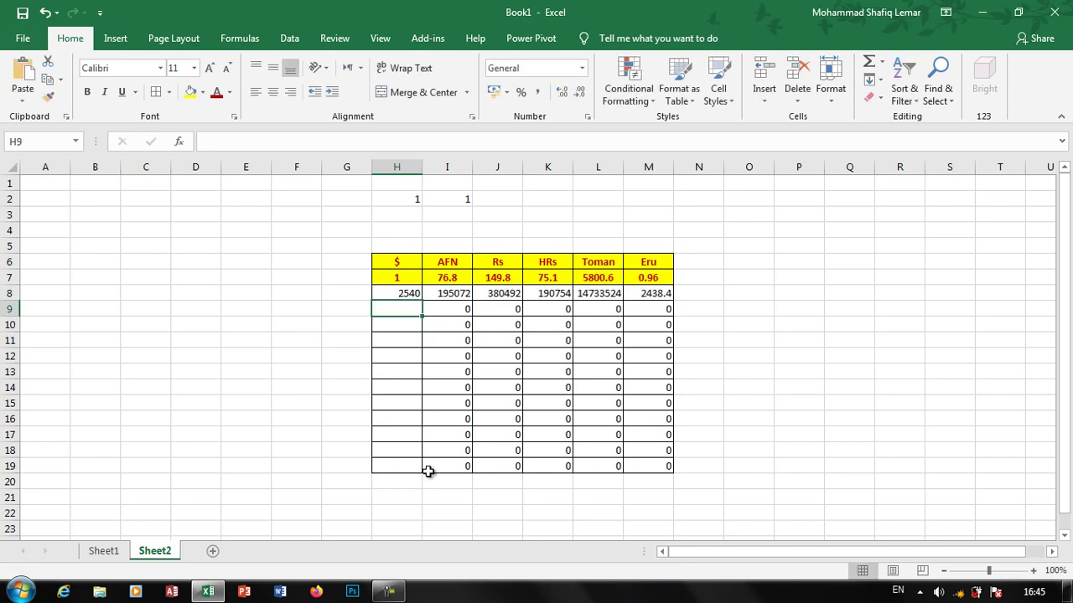
click(455, 295)
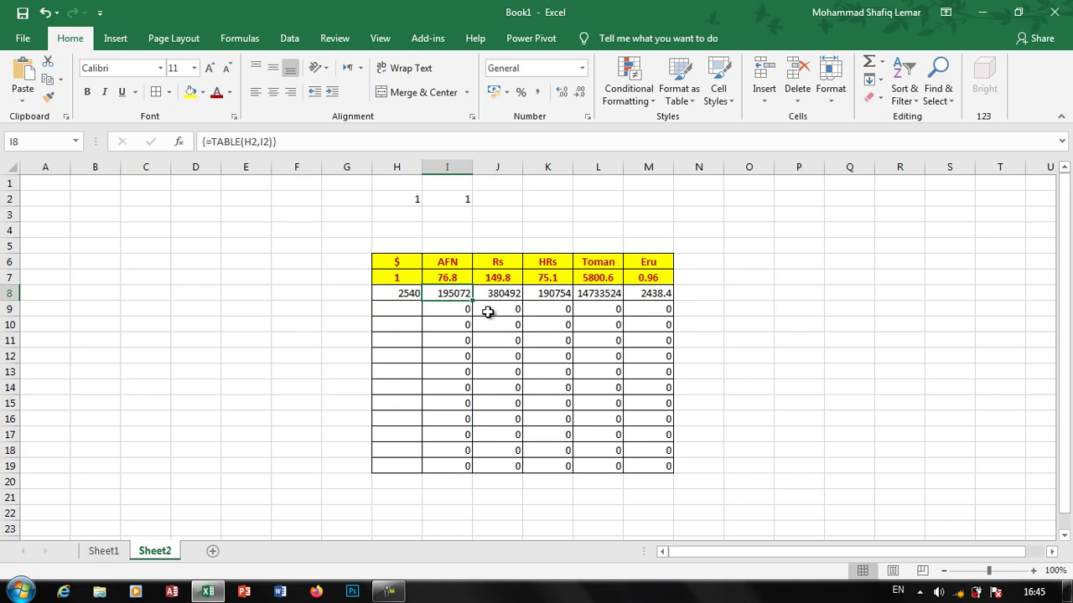
click(511, 294)
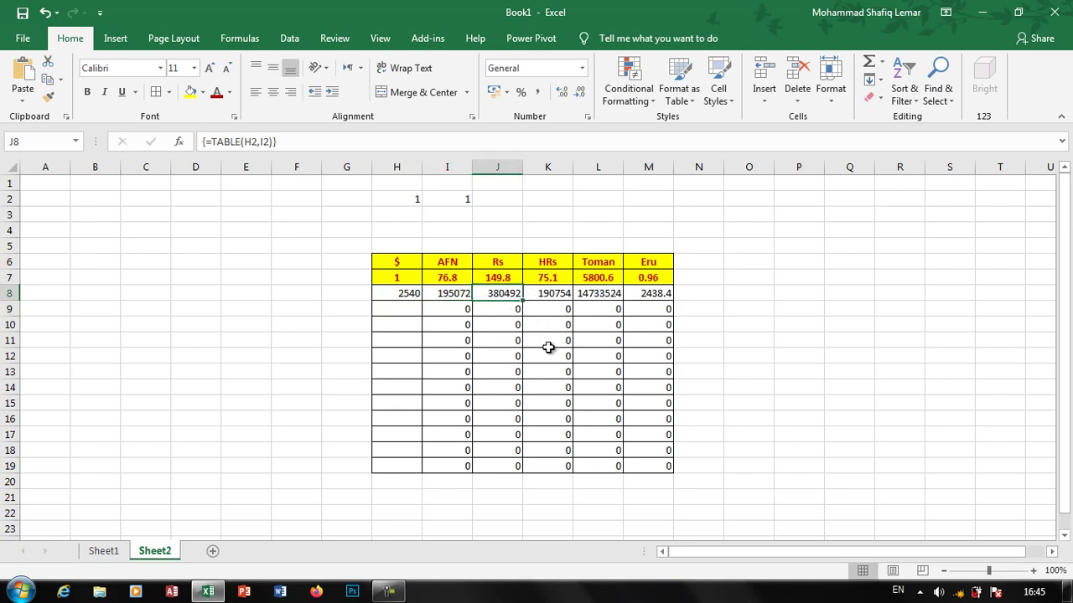
click(549, 295)
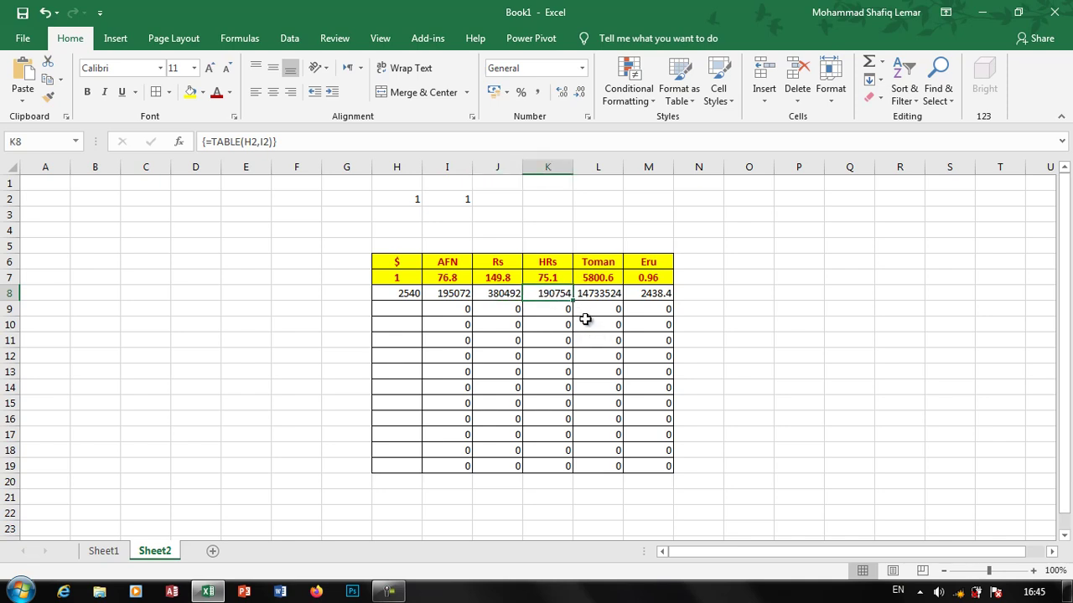
click(605, 295)
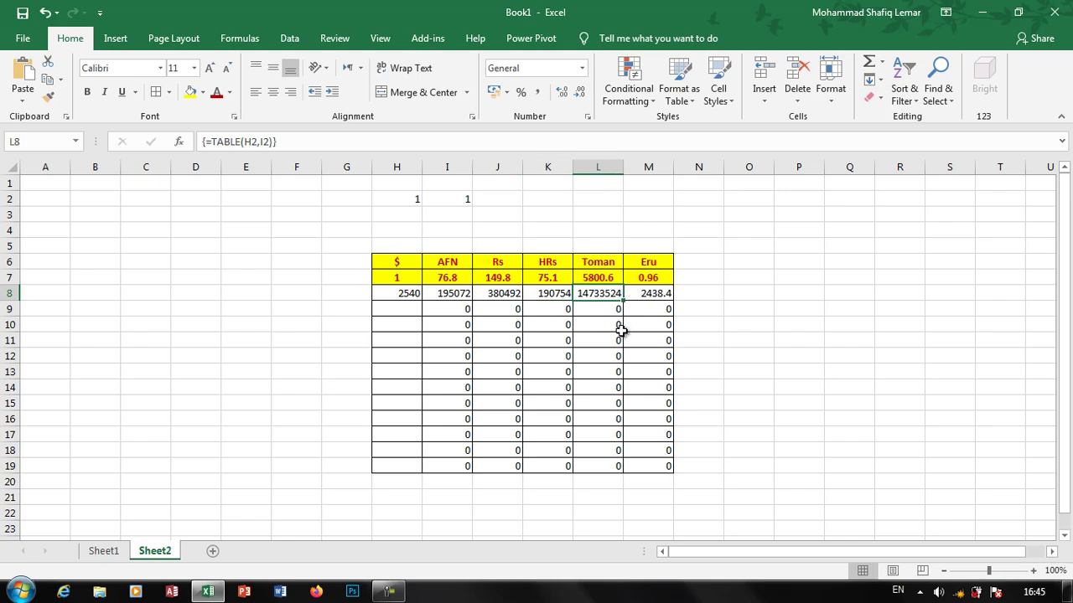
click(647, 295)
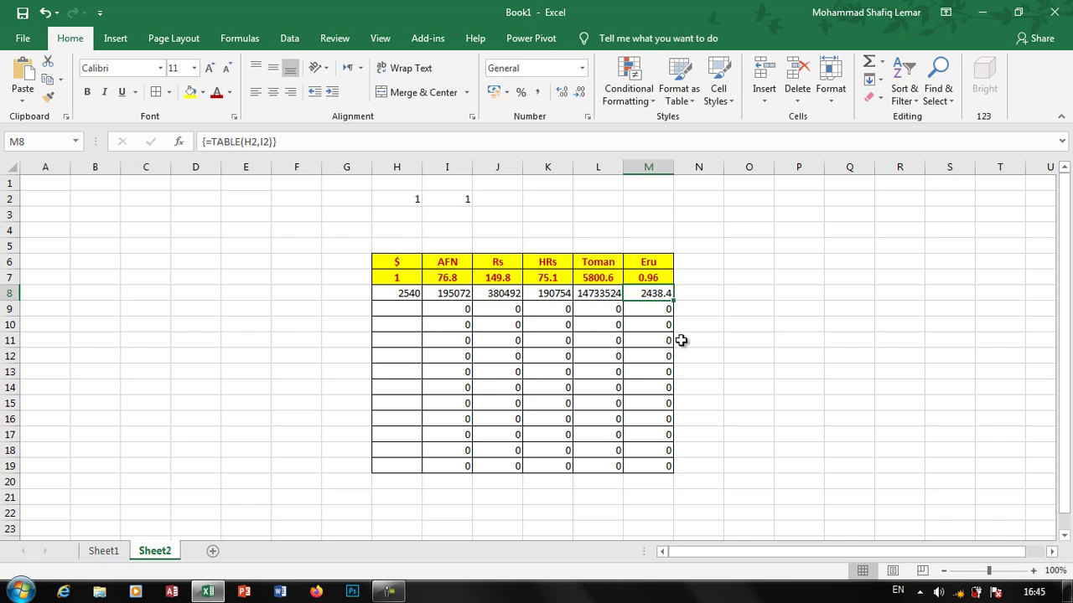
click(397, 307)
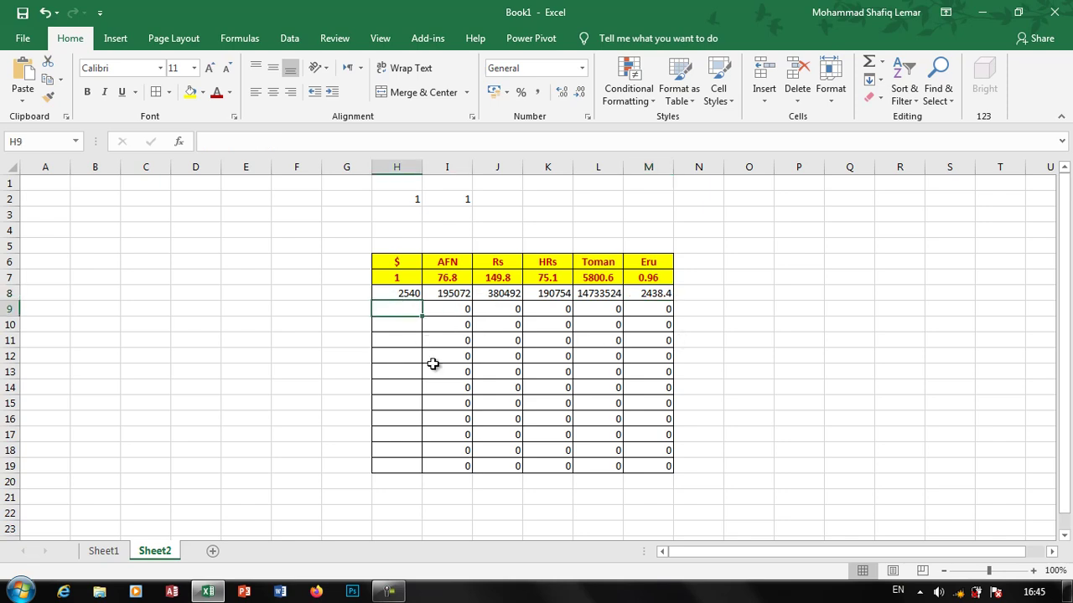
text(700)
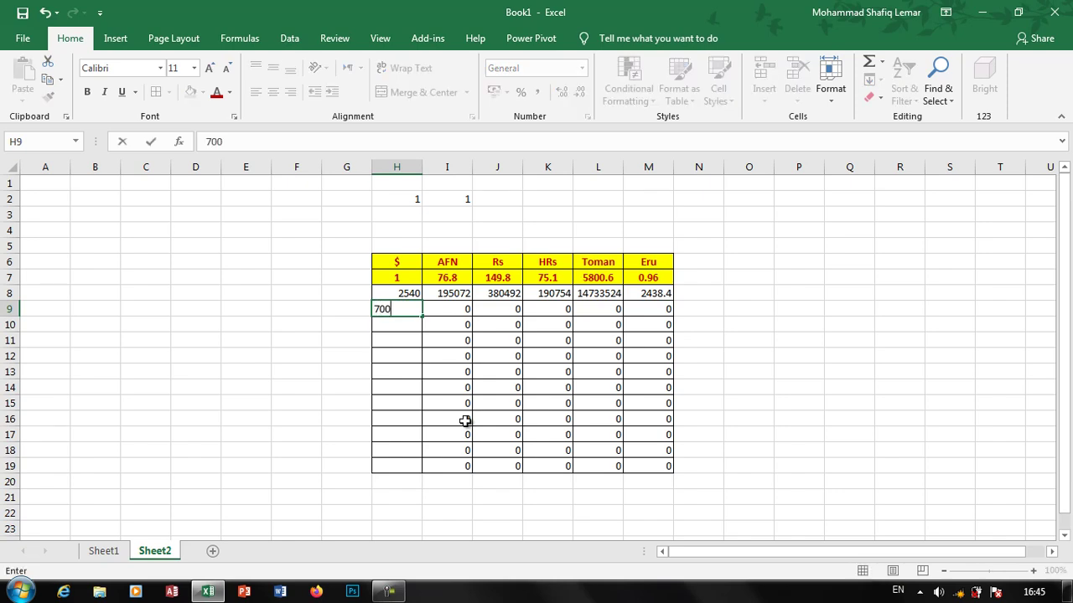
key(Return)
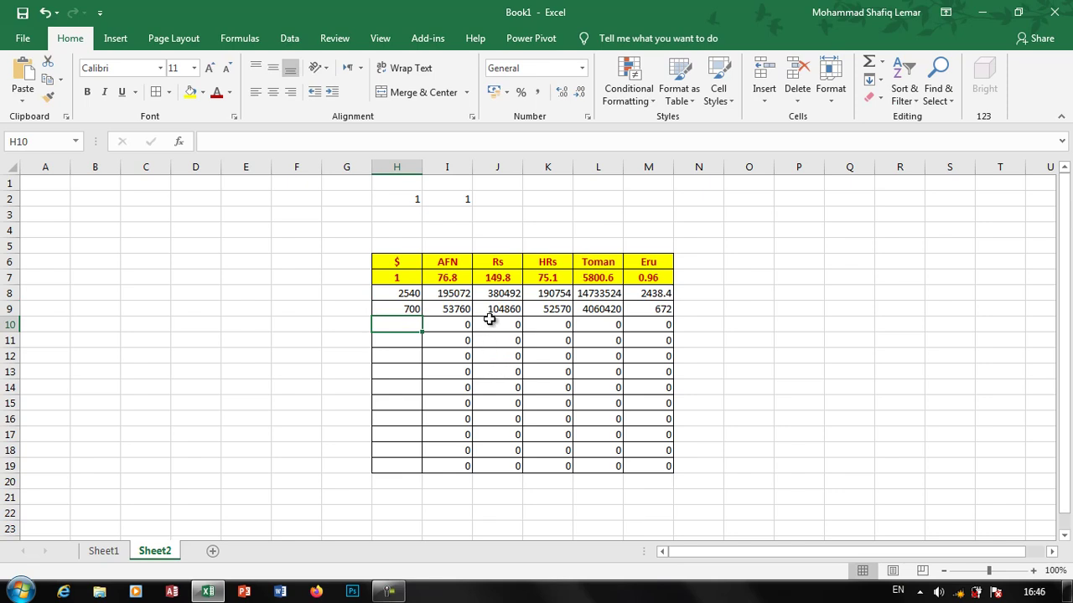
click(450, 275)
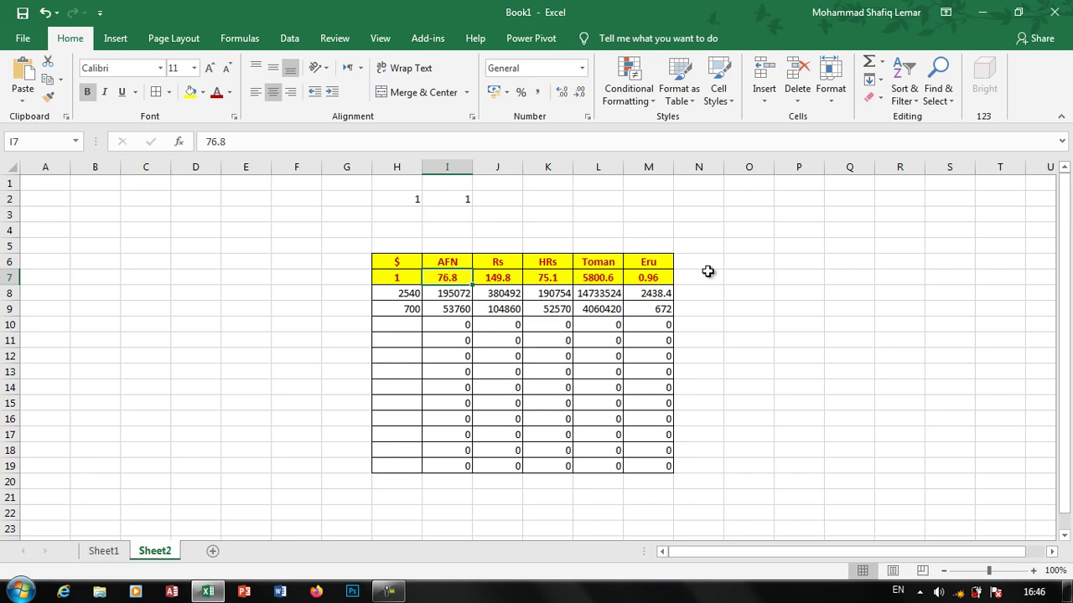
text(77)
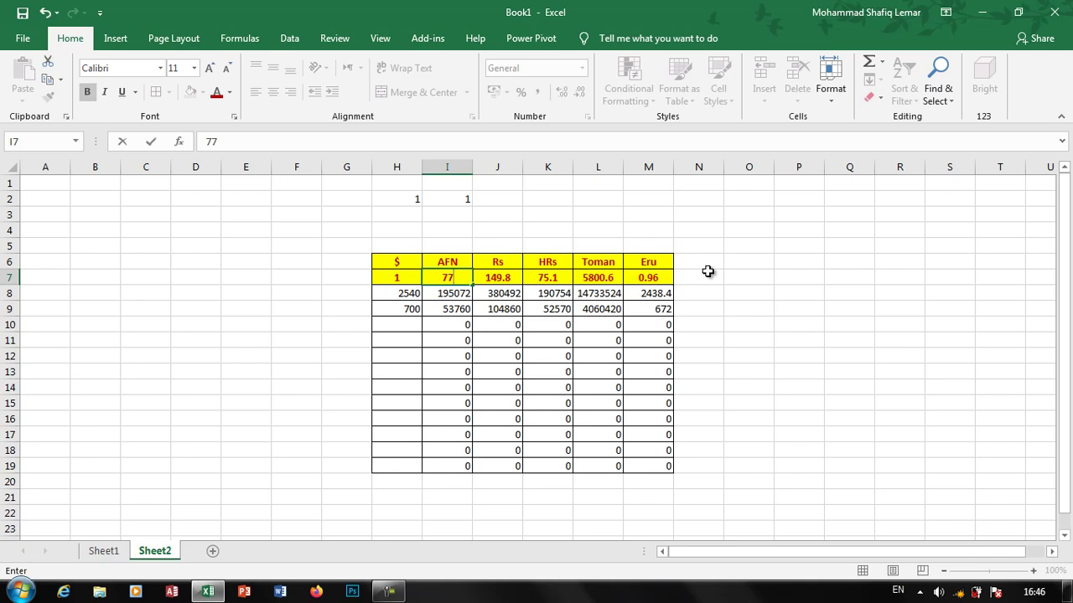
key(Return)
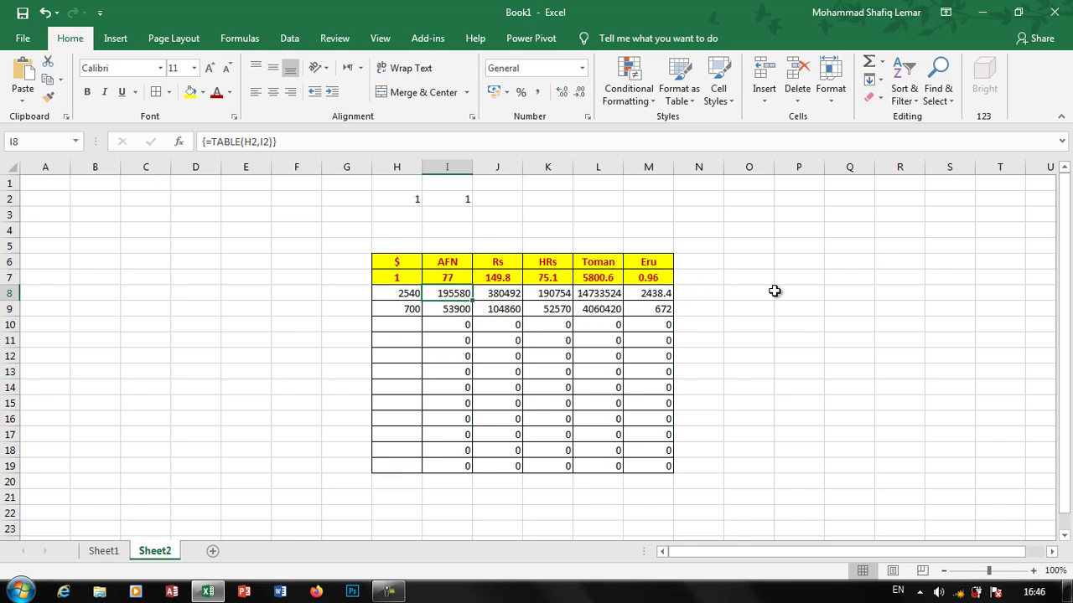
click(408, 310)
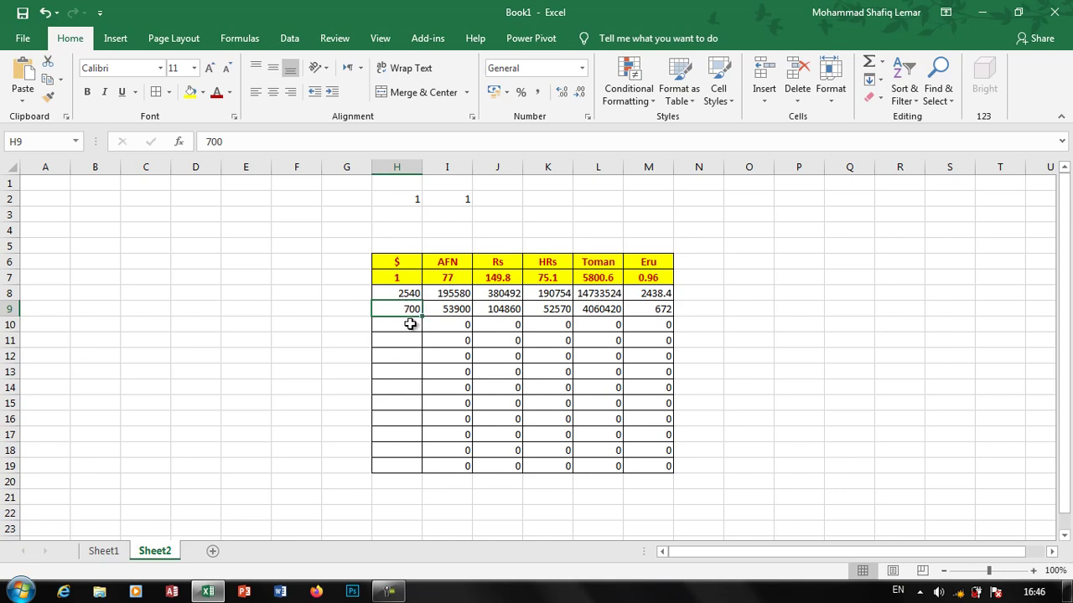
click(497, 281)
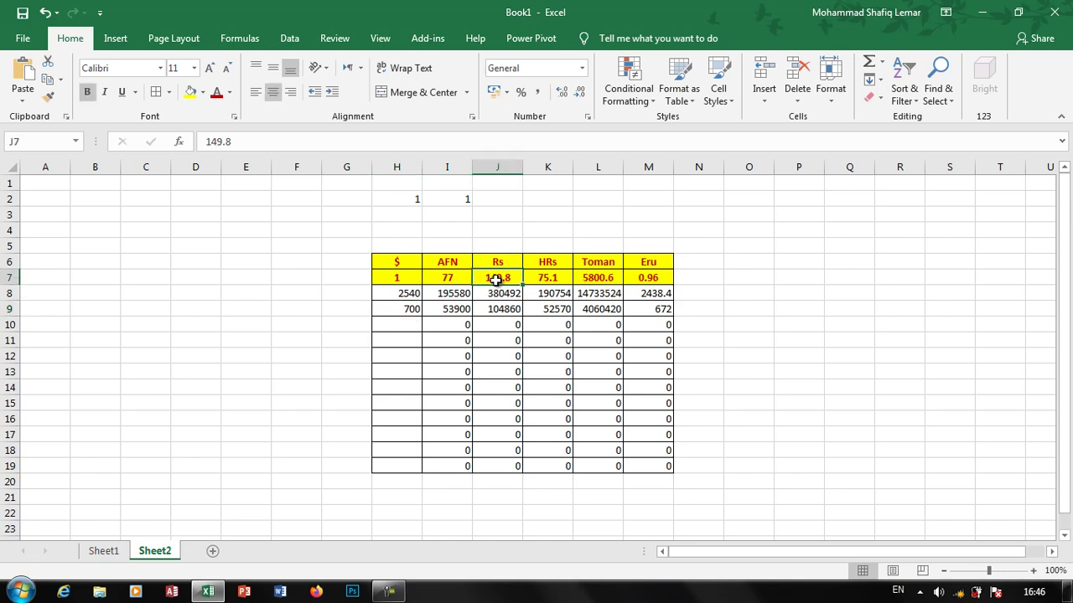
click(411, 324)
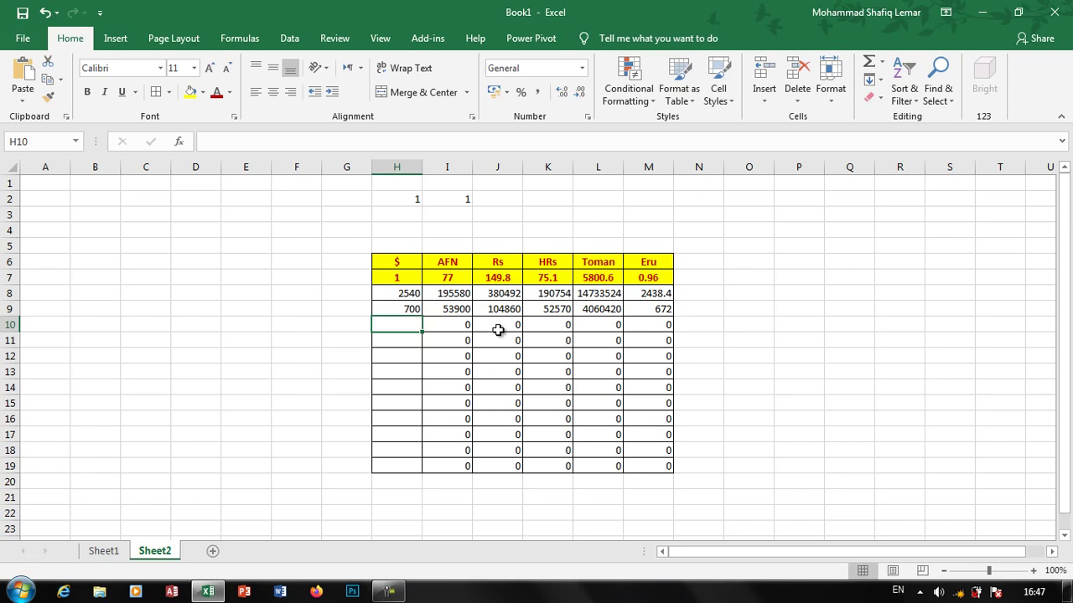
click(404, 281)
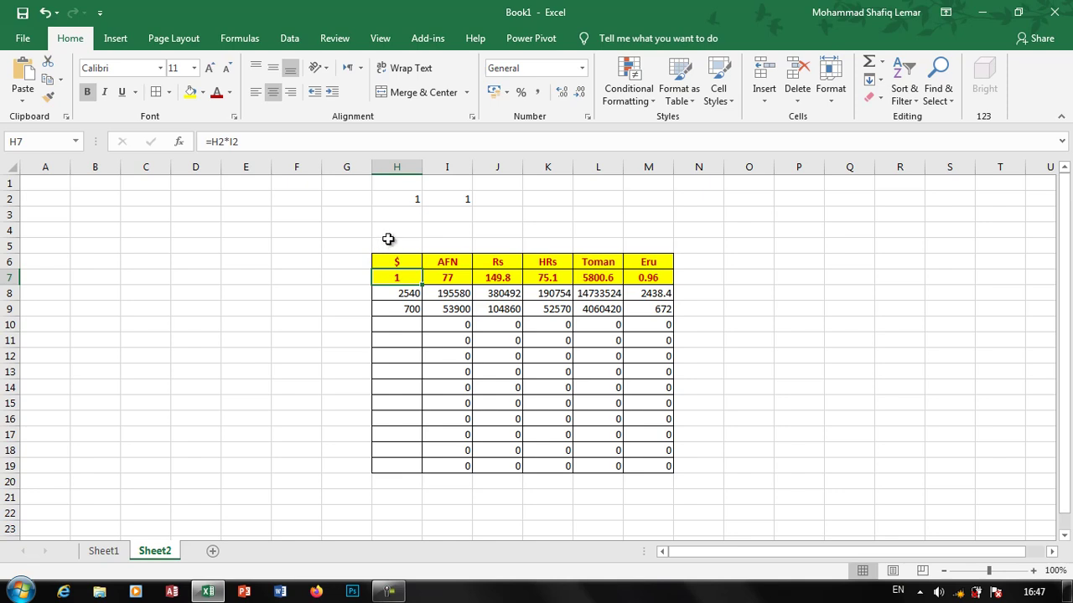
click(706, 277)
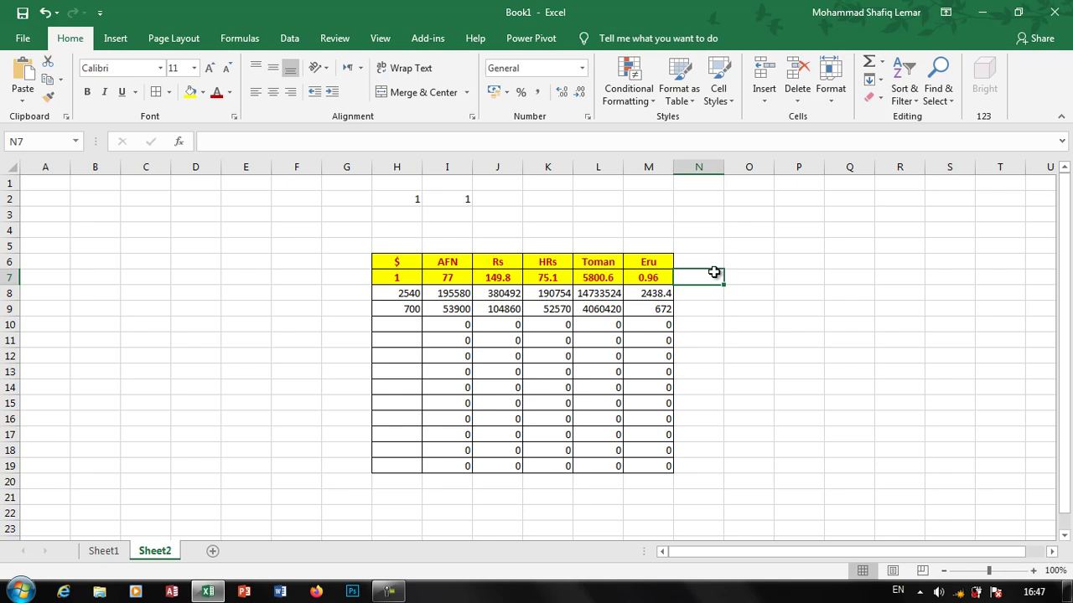
Enter the header Liter in P6, correcting its misspelling.
click(746, 260)
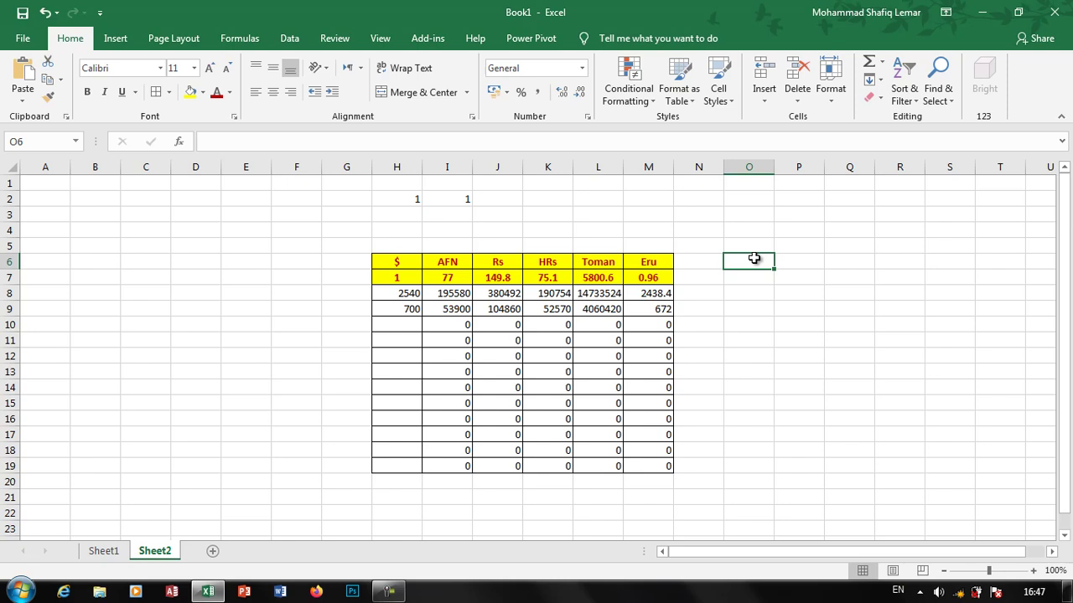
key(Right)
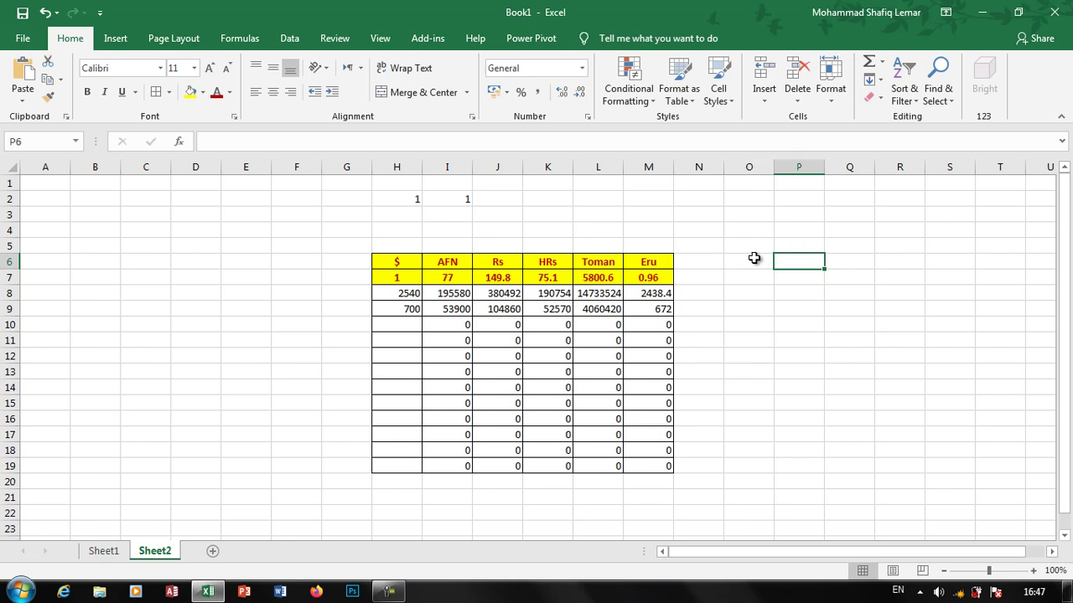
text(Lir)
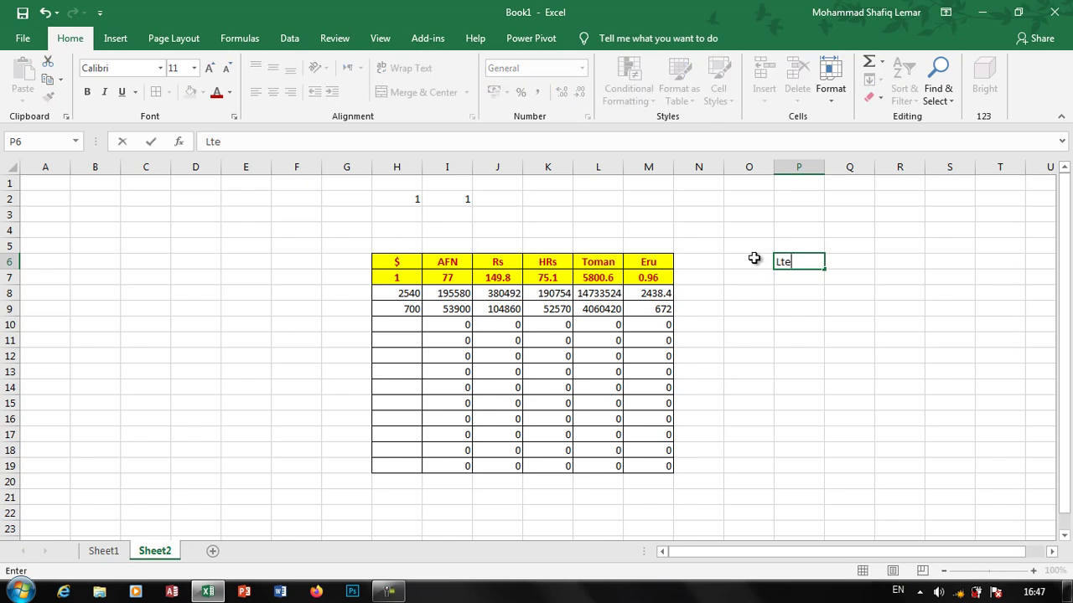
text(a)
key(BackSpace)
key(BackSpace)
key(BackSpace)
text(eter)
key(Tab)
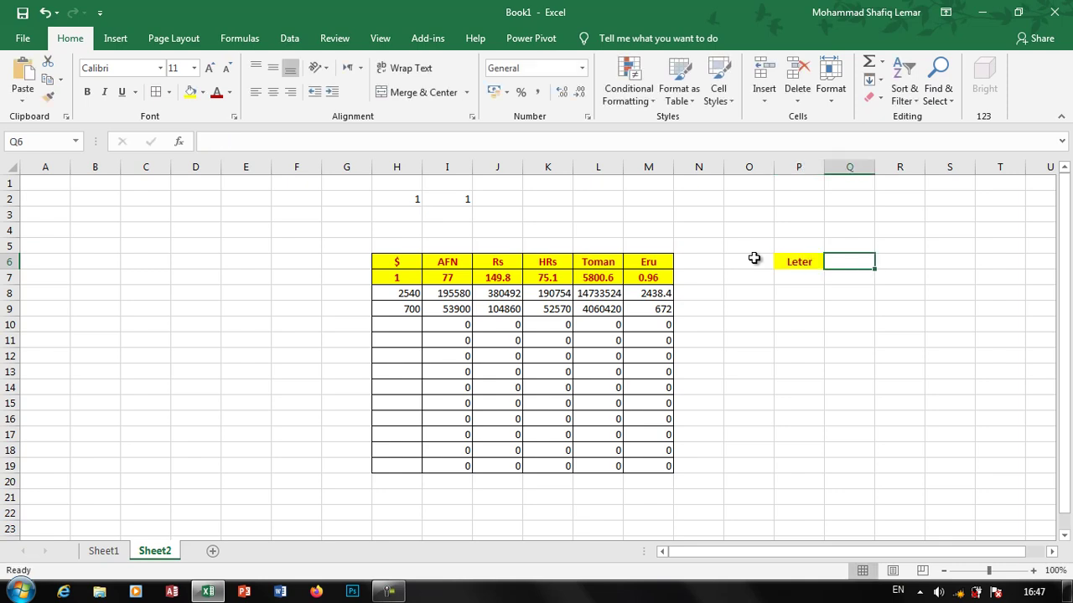
key(Left)
text(L)
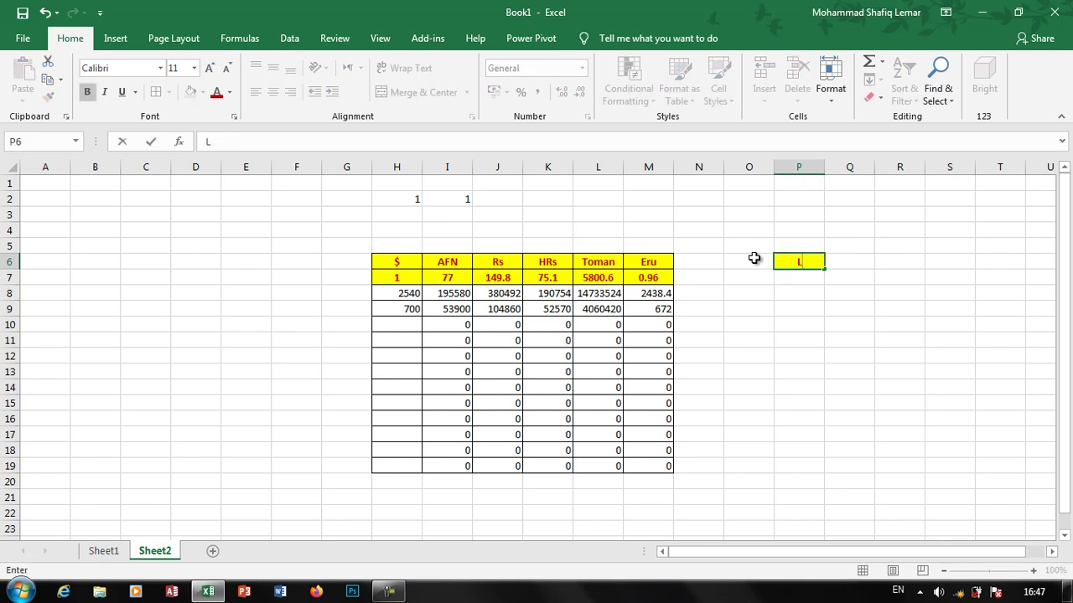
text(iter)
key(Tab)
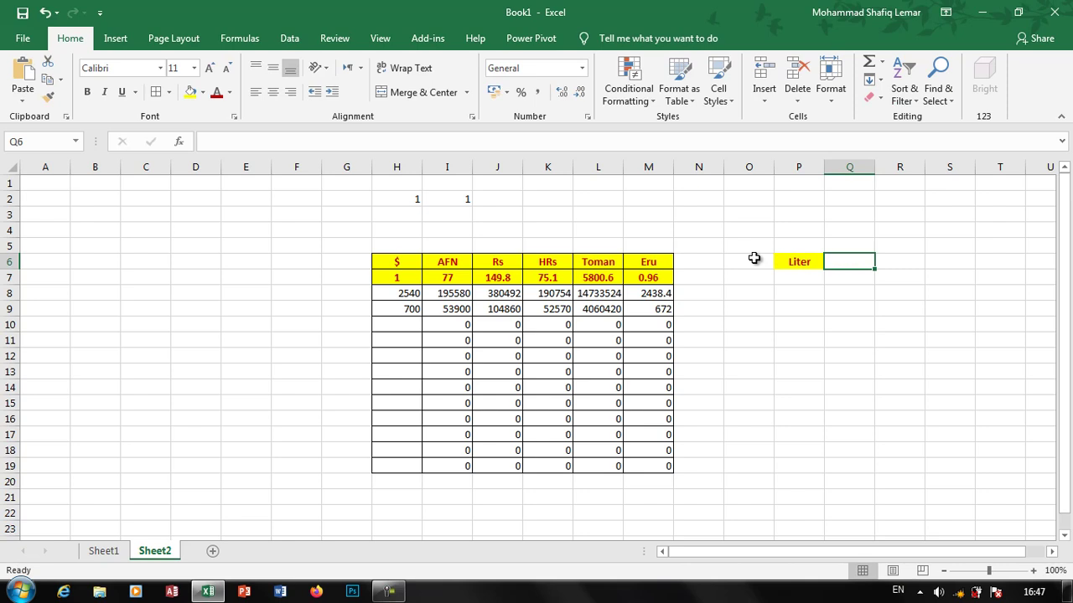
Add the headers GAS, Pertol, Desial and Oil in Q6:T6.
text(GAS)
key(Tab)
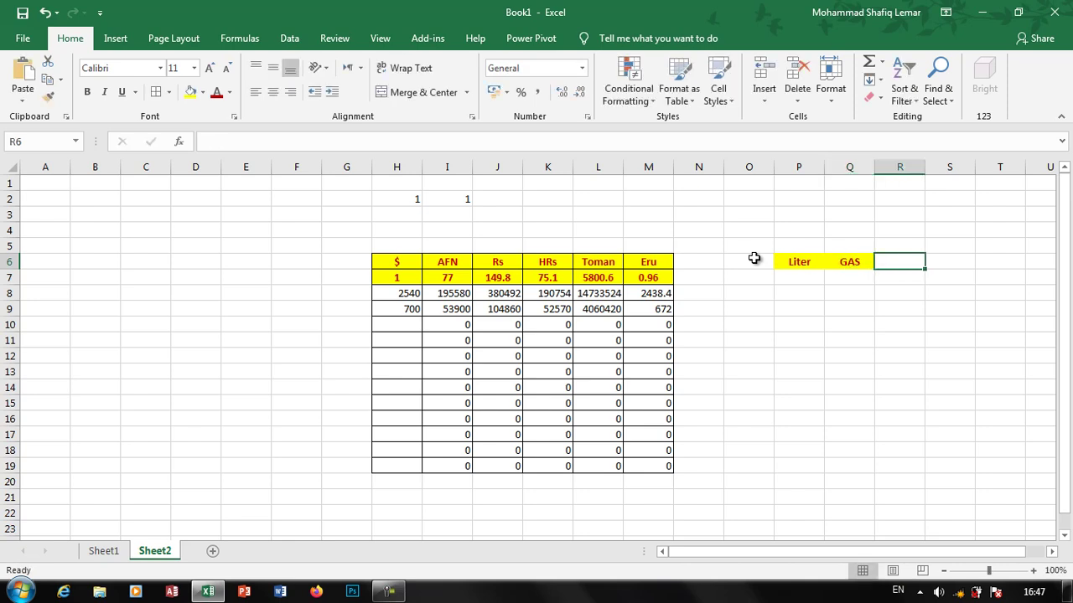
text(Perto)
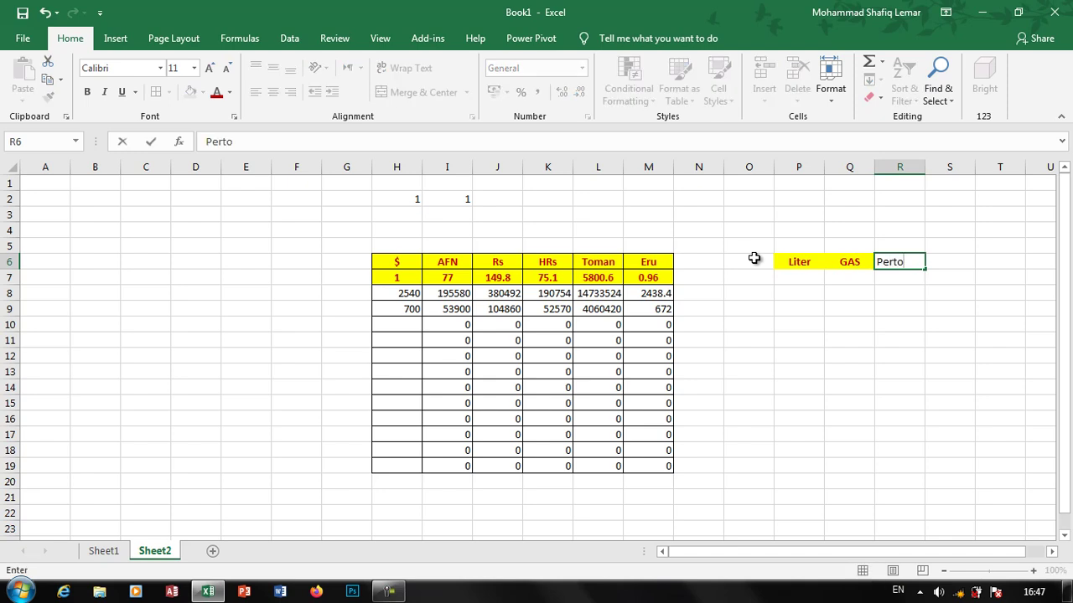
text(l)
key(Tab)
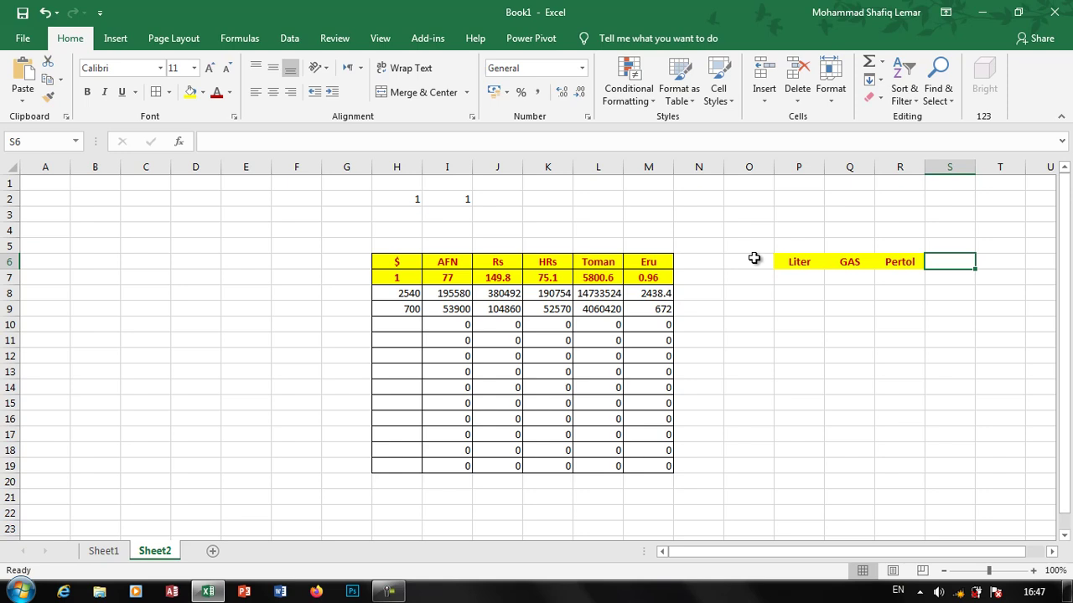
text(Desial)
key(Tab)
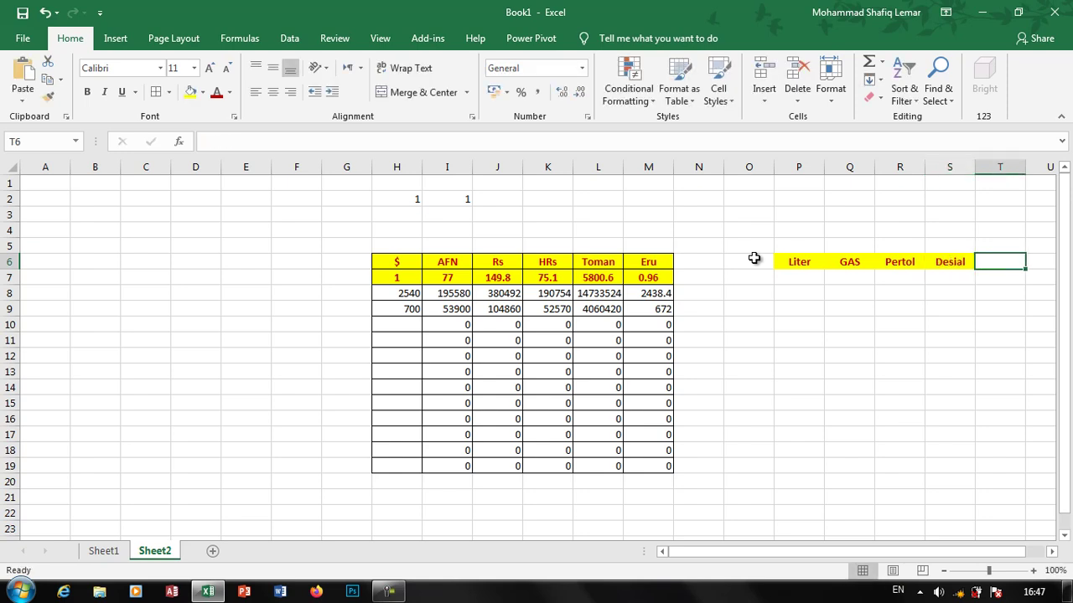
text(Oi)
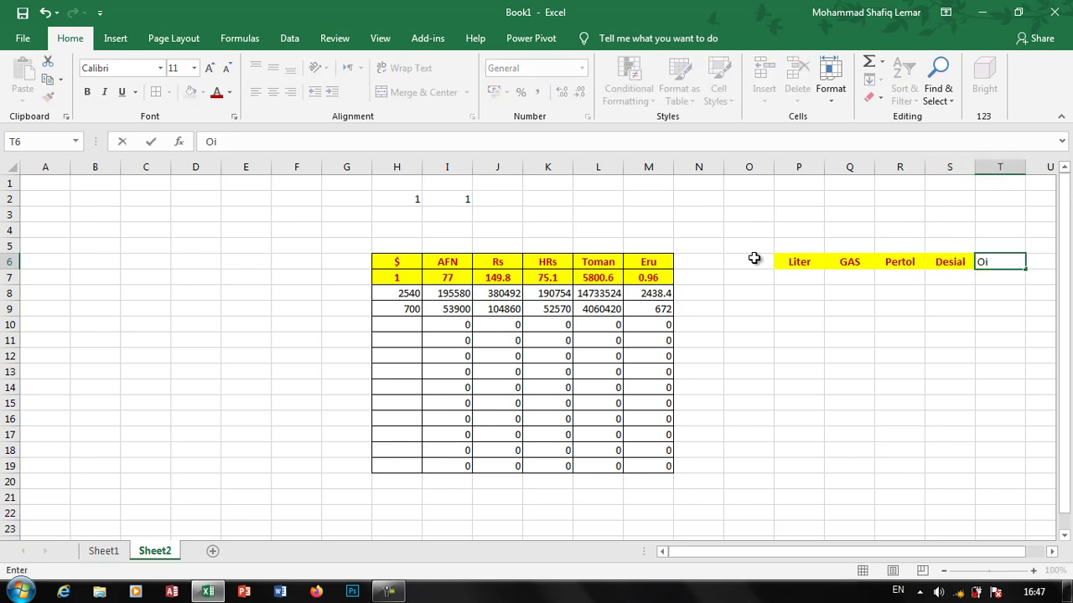
text(l)
key(Tab)
key(Left)
key(Down)
Enter the formula =H2*I2 in P7 under Liter.
key(Left)
key(Left)
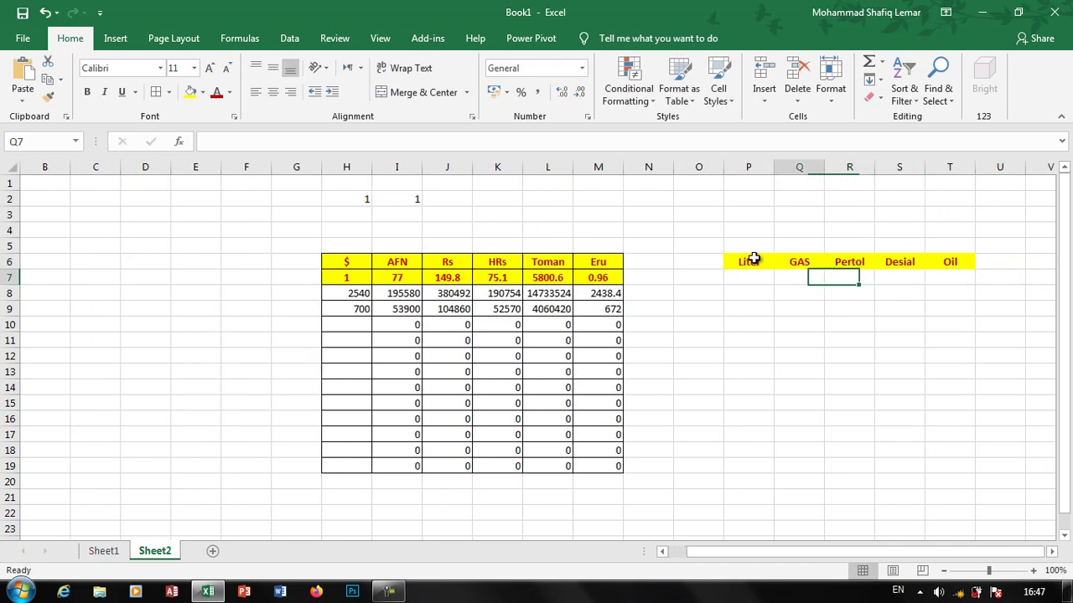
key(Left)
key(Left)
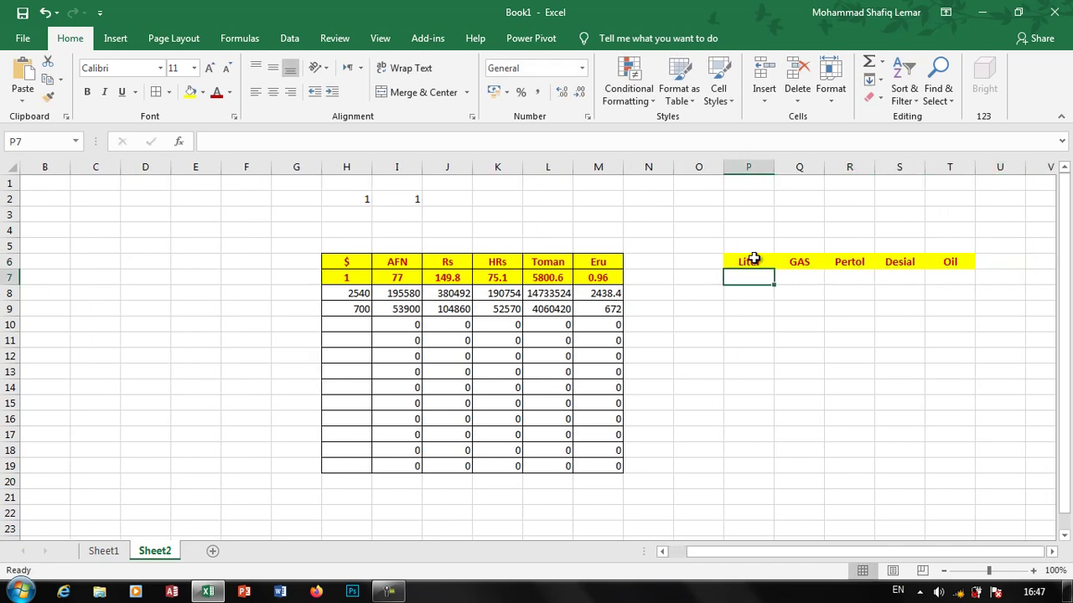
text(=)
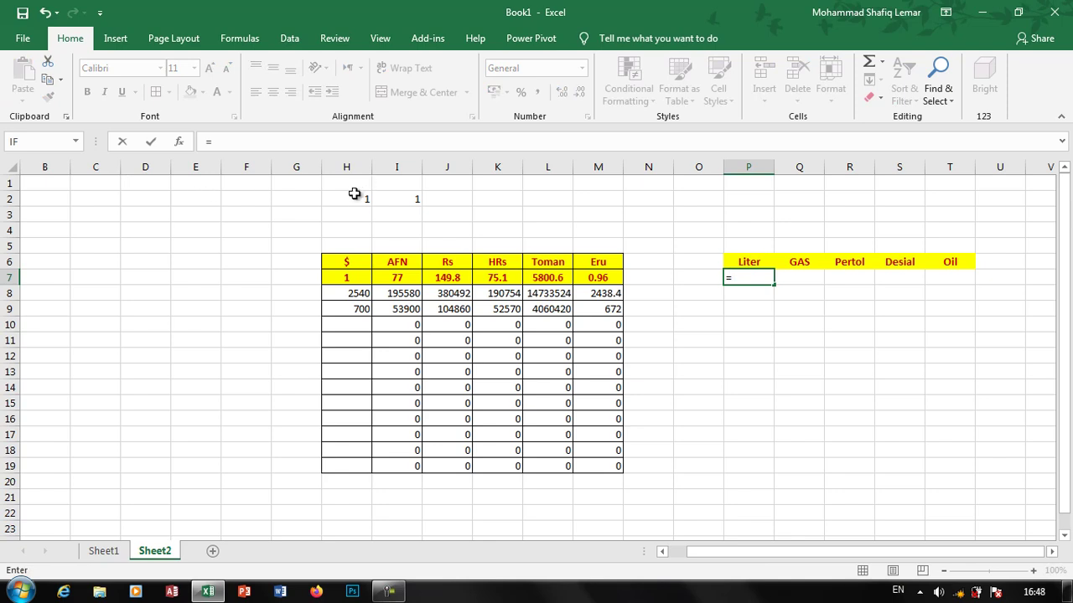
click(354, 199)
text(*)
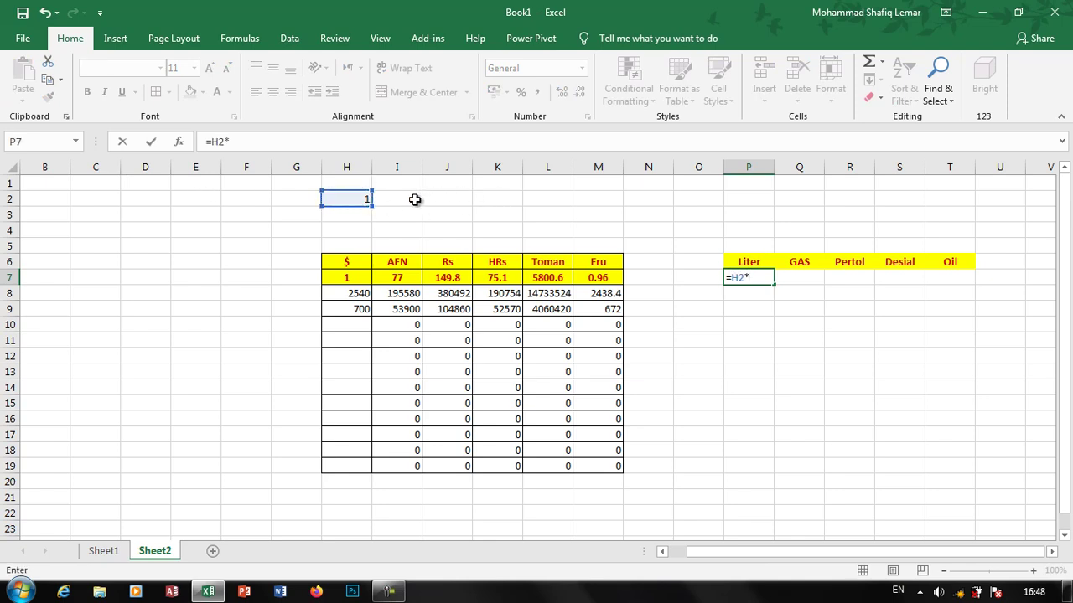
click(414, 198)
key(Return)
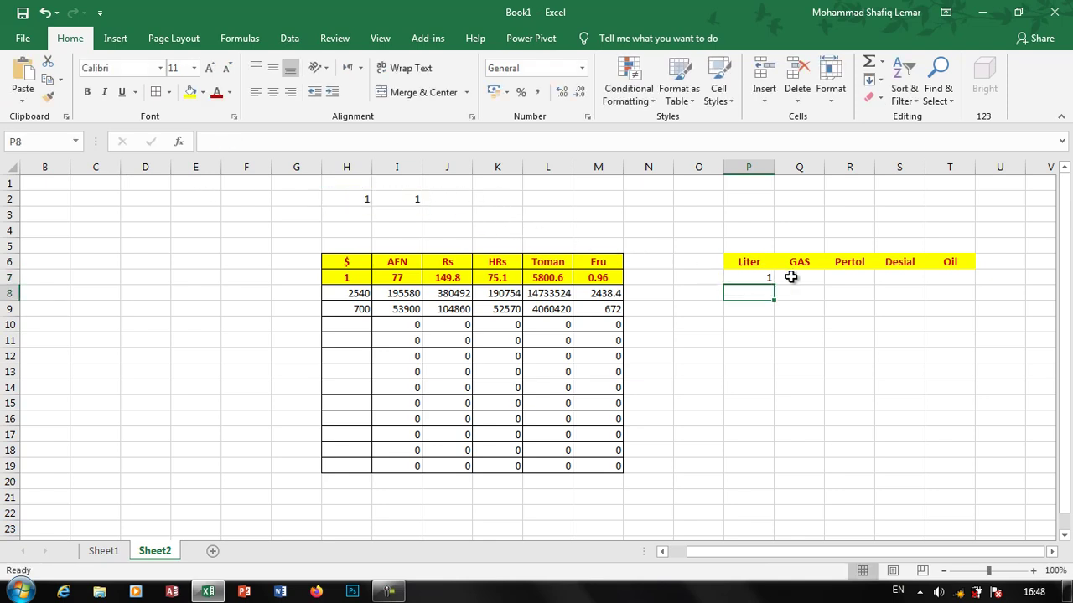
Fill Q7:T7 with the per-liter figures 42, 33, 29 and 19.8.
click(791, 276)
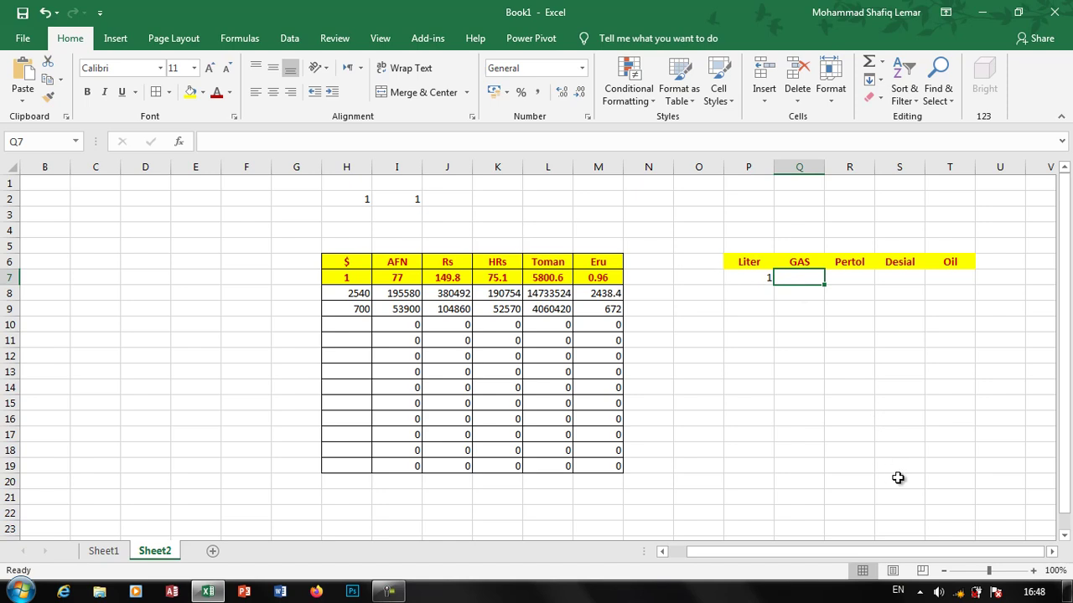
text(42)
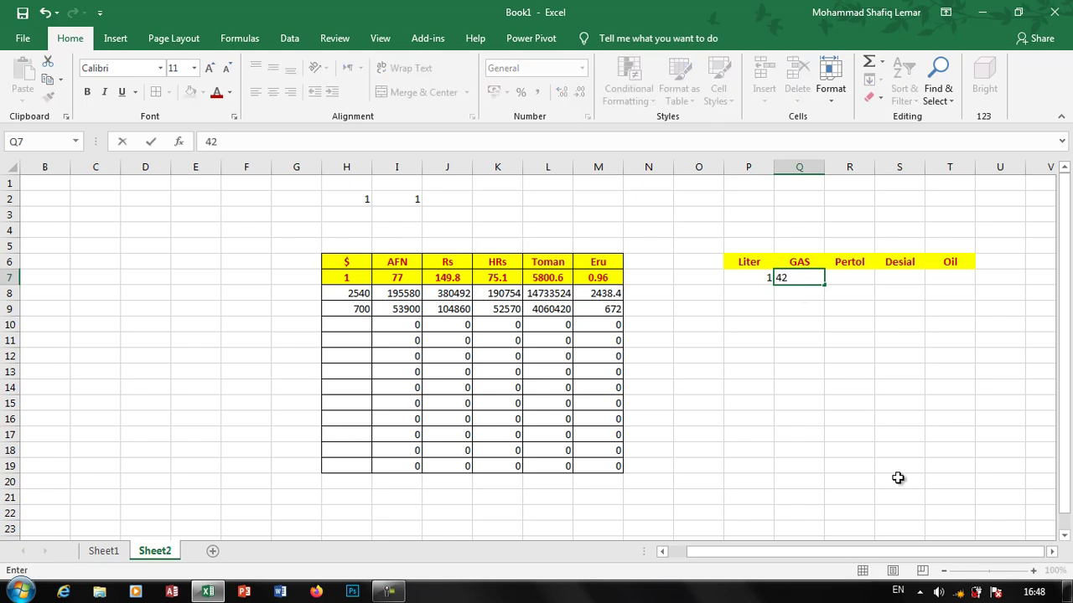
key(Tab)
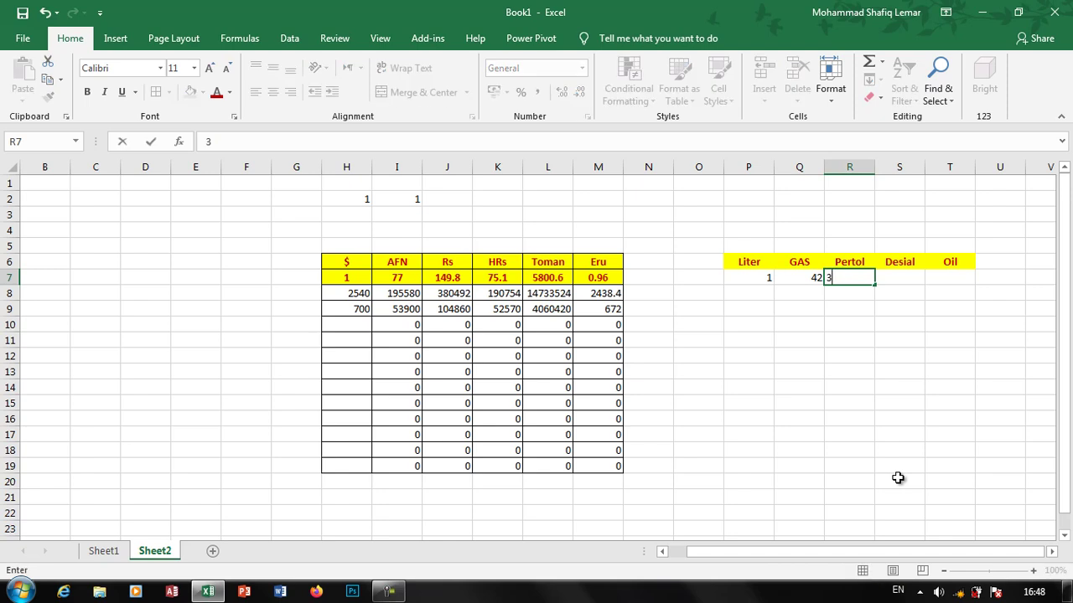
text(33)
key(Tab)
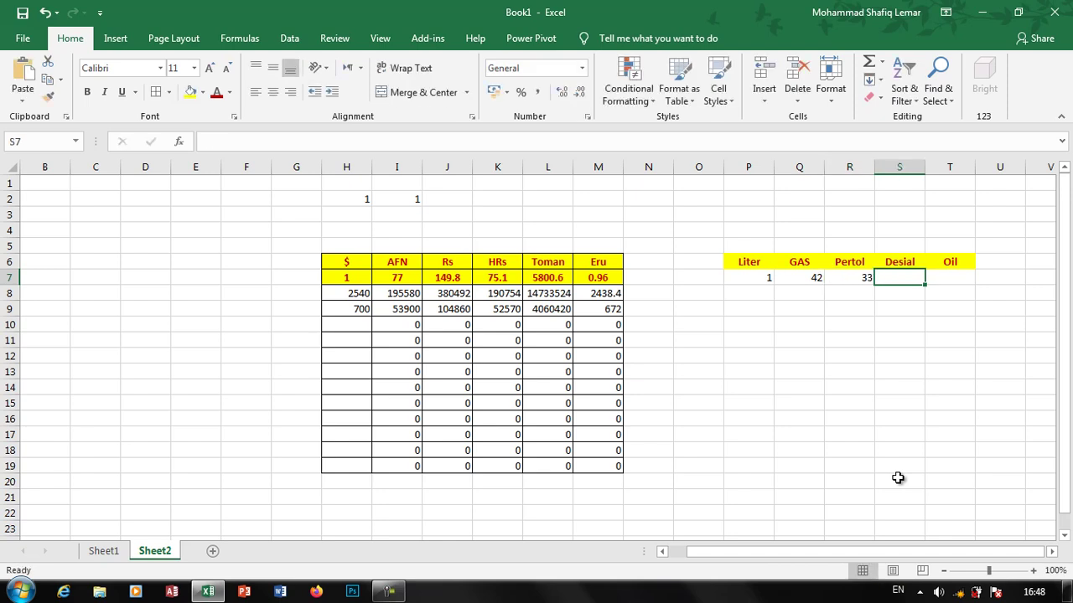
text(29)
key(Tab)
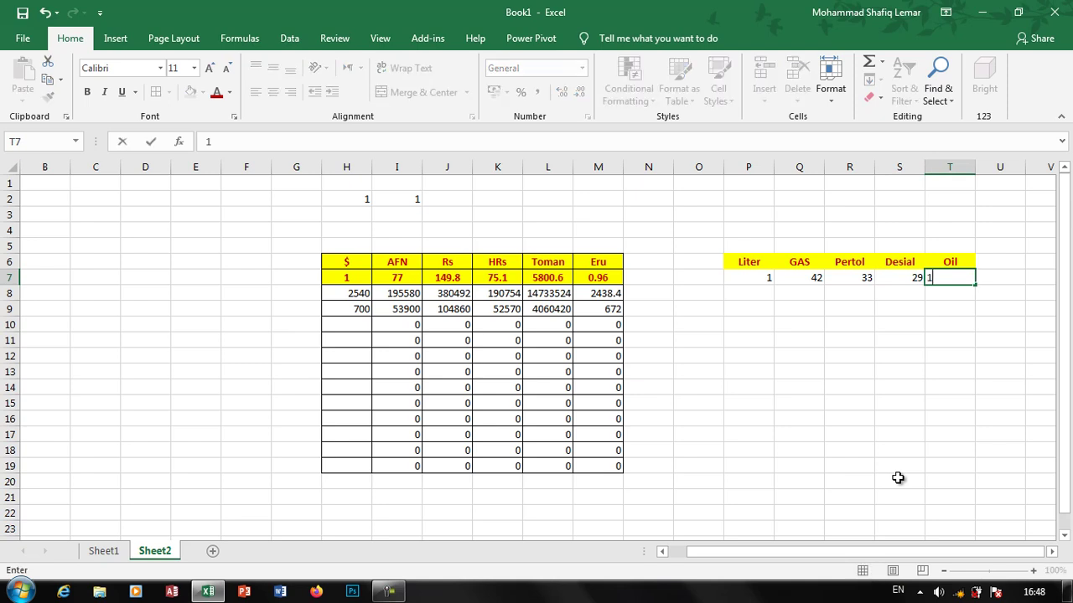
text(19.8)
key(Return)
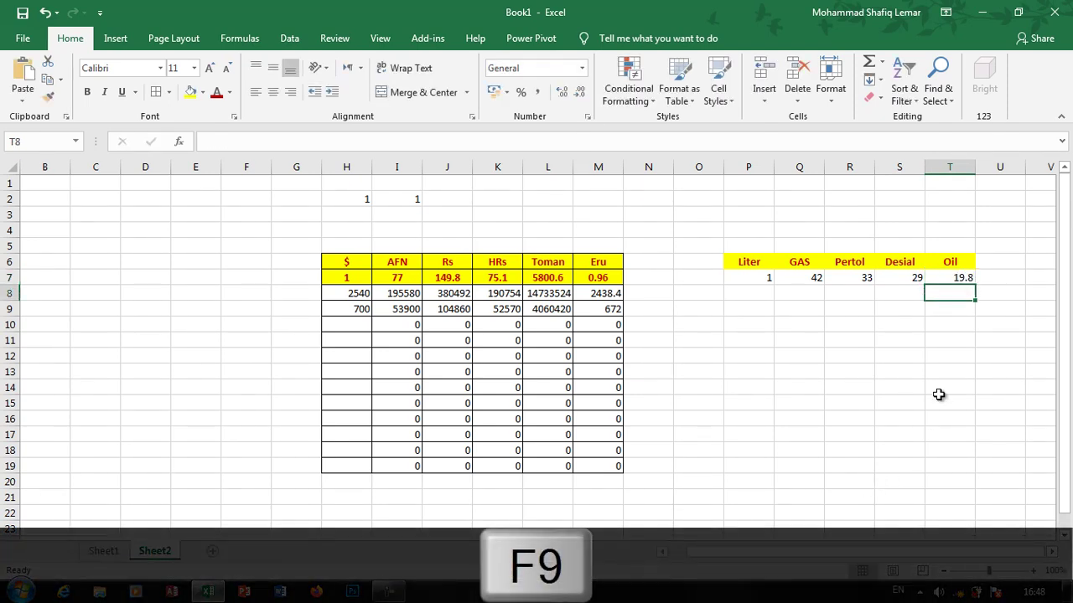
Create a Data Table over the fuel range P7:T18 with row input H2 and column input I2.
mouse_move(956, 283)
mouse_down()
mouse_move(781, 413)
mouse_move(759, 455)
mouse_up()
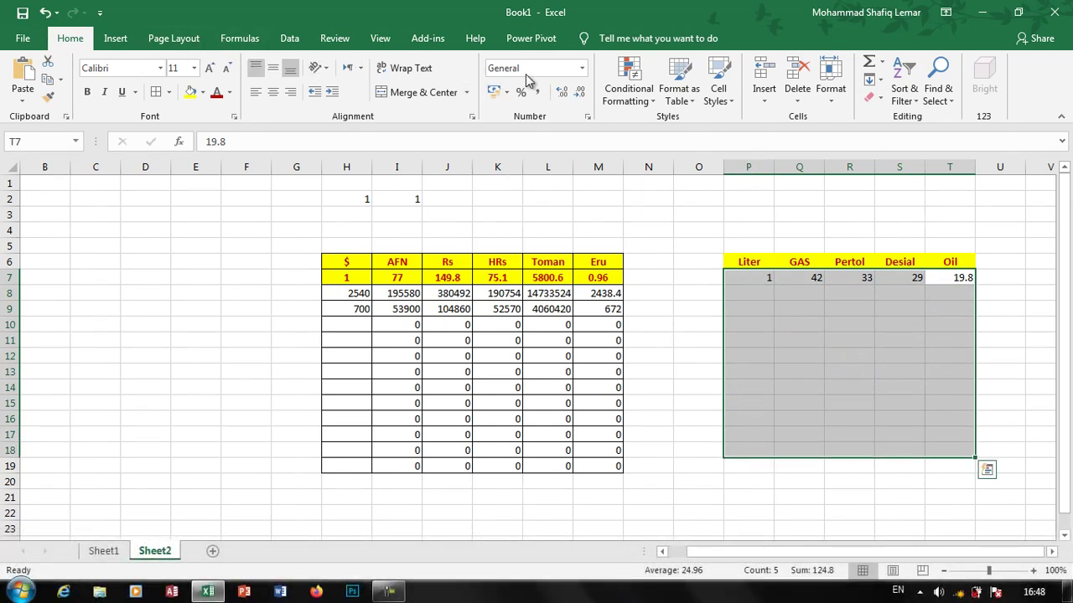
click(291, 39)
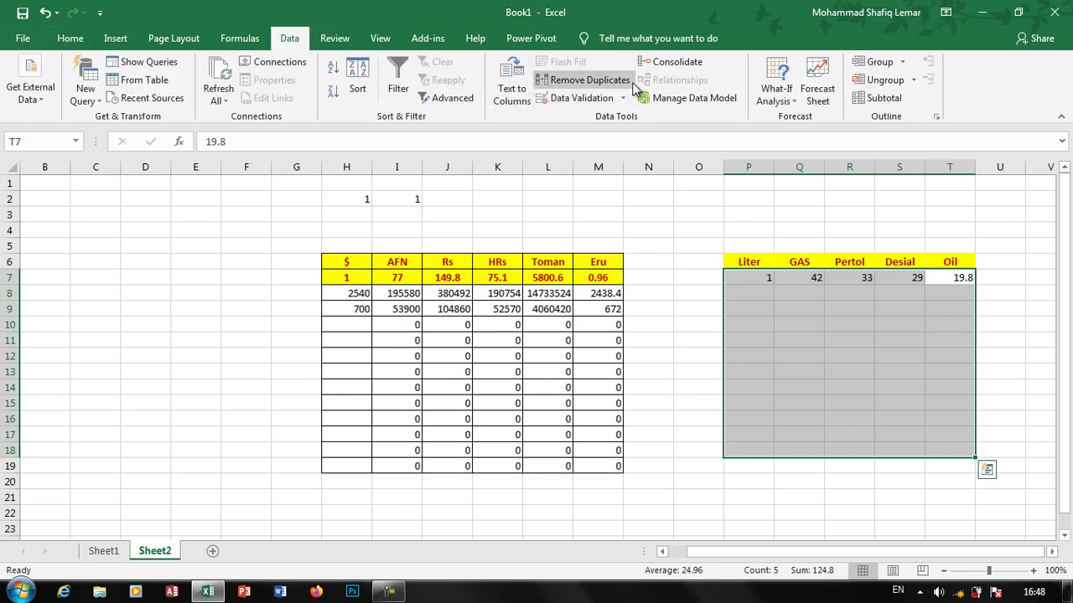
click(771, 94)
click(781, 154)
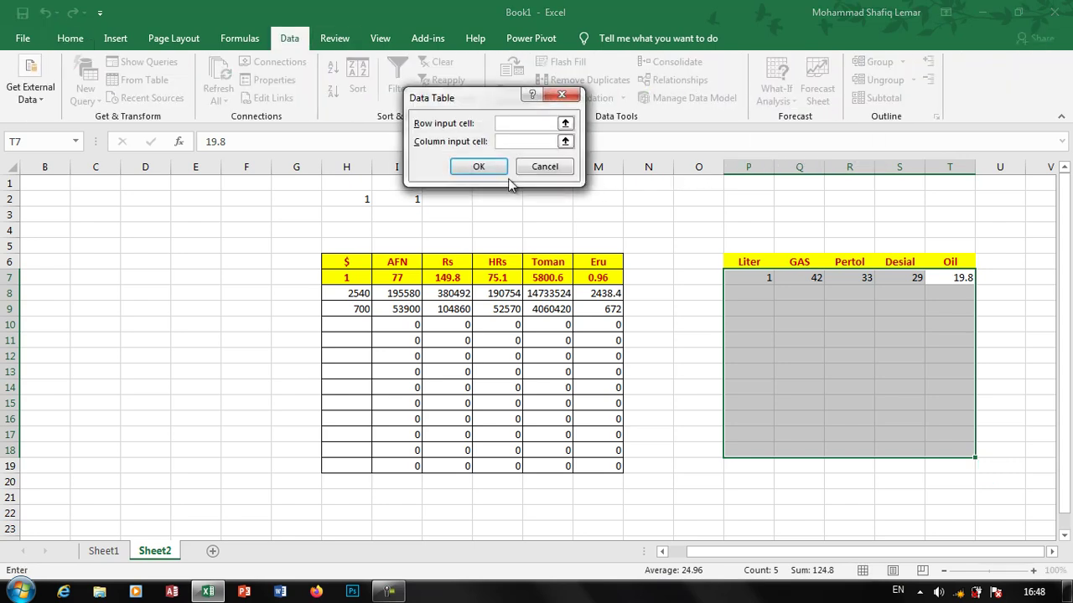
key(Tab)
click(413, 200)
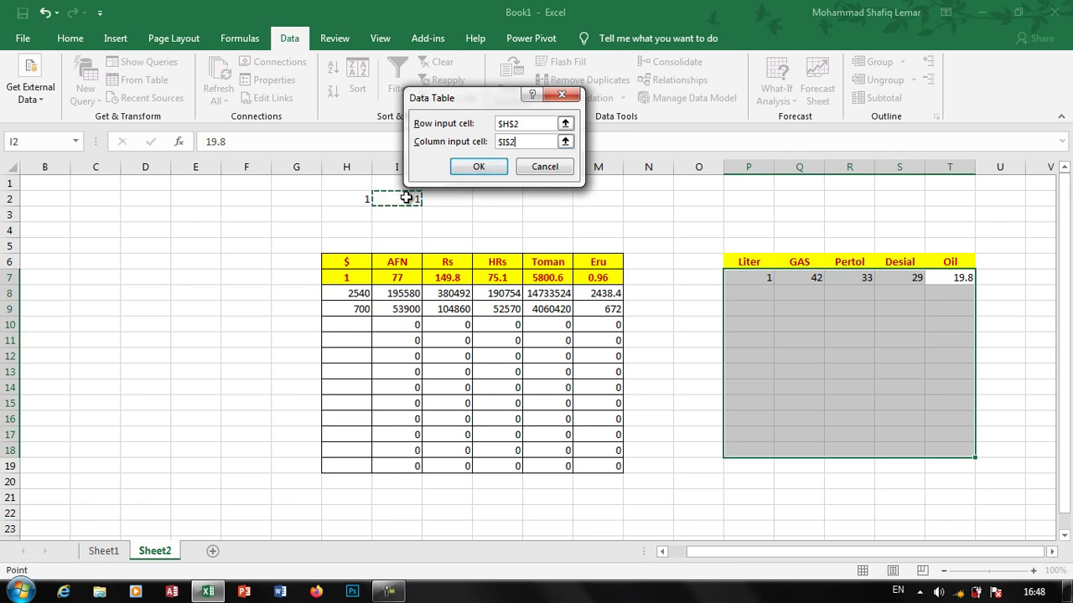
click(476, 167)
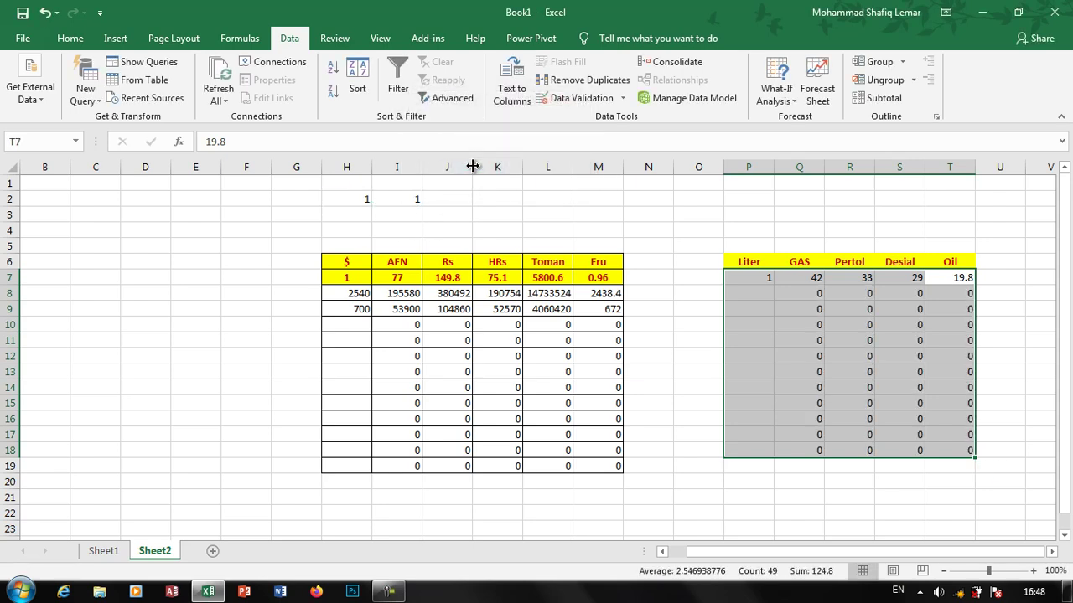
click(752, 293)
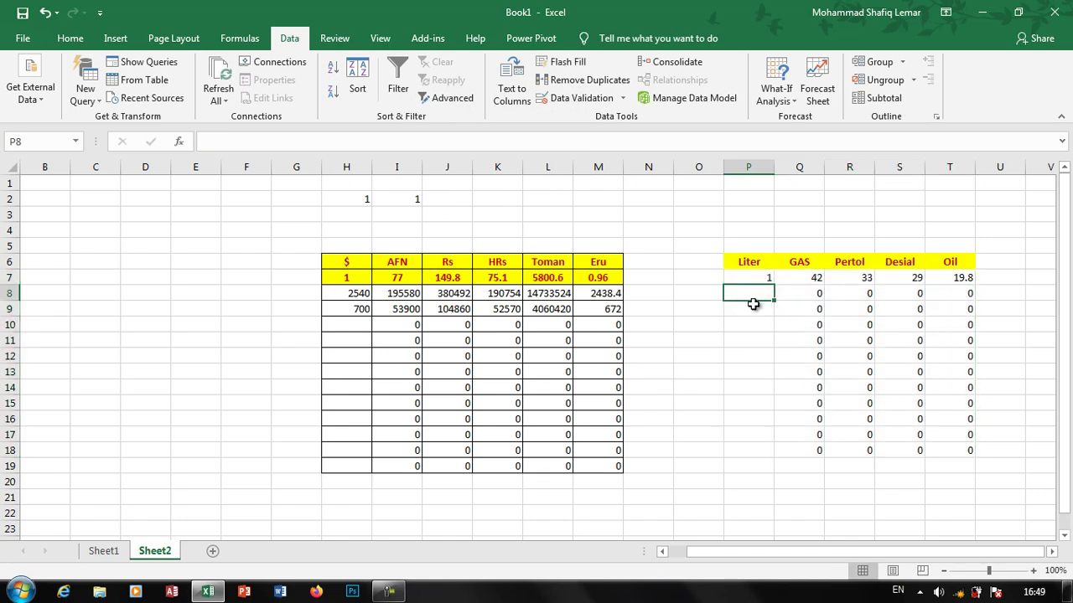
Enter 70 liters in P8 and check the results 2940, 2310, 2030 and 1386 in Q8:T8.
text(70)
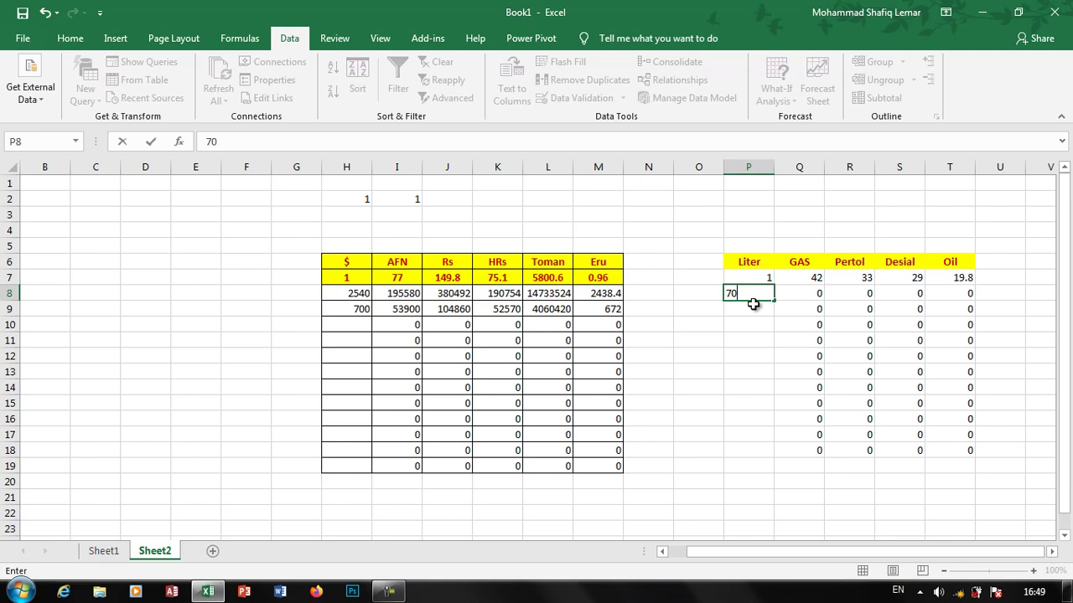
key(Return)
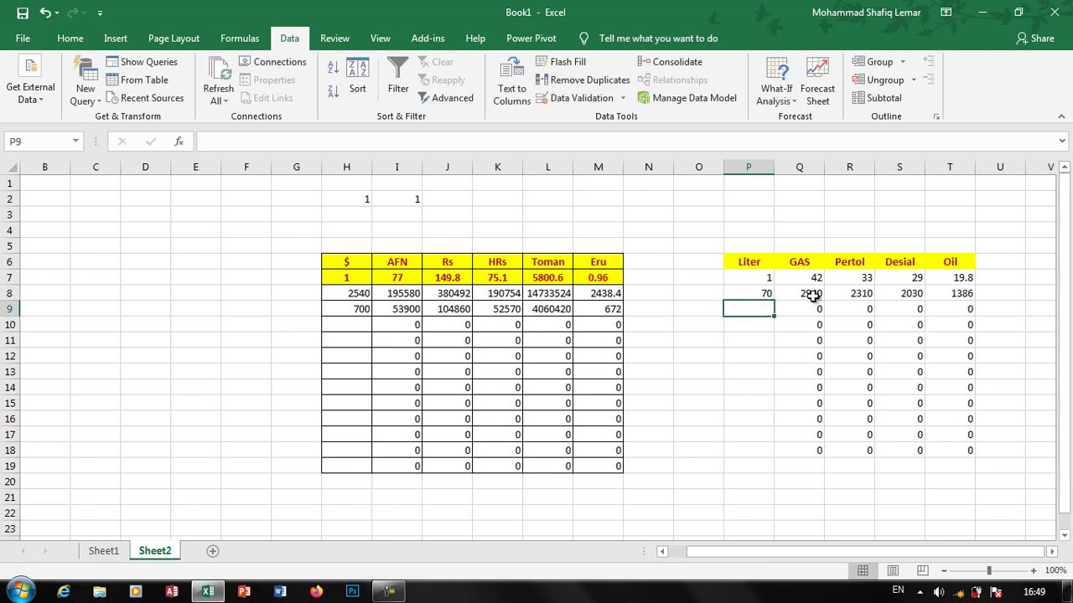
click(809, 293)
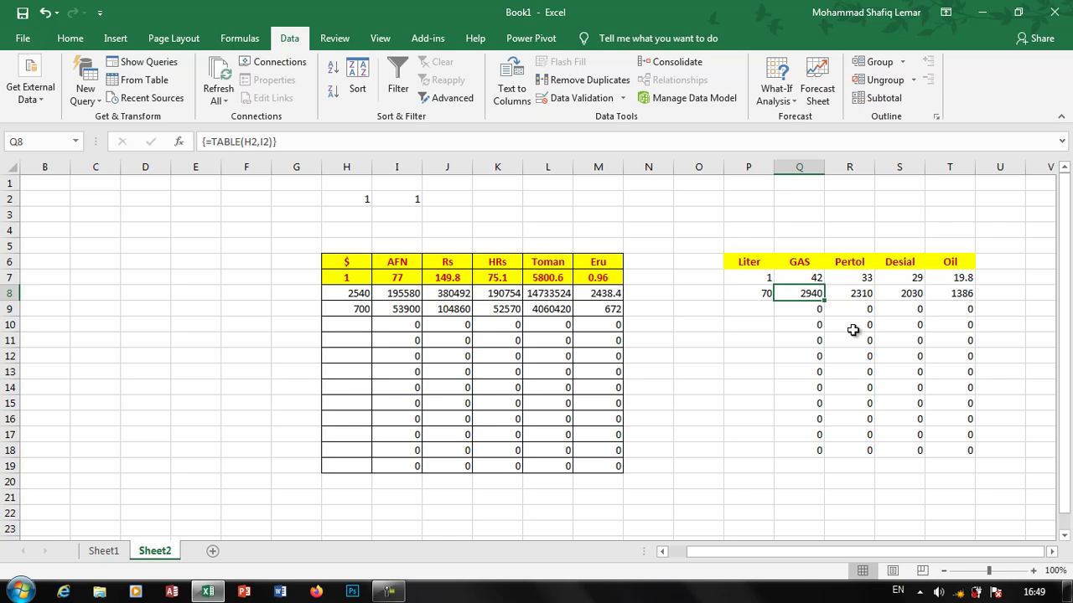
click(865, 292)
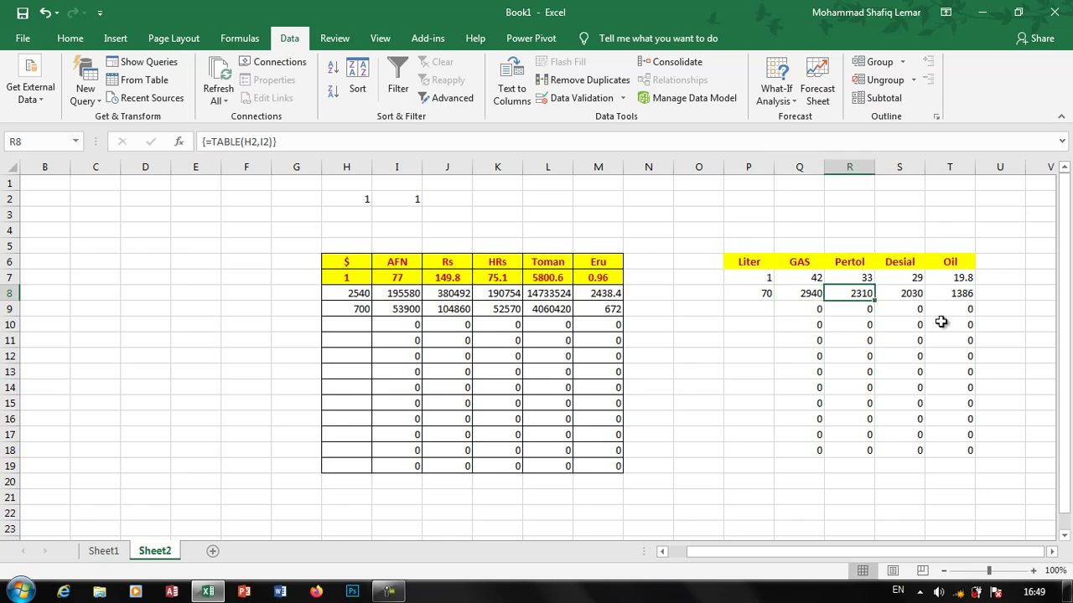
click(917, 295)
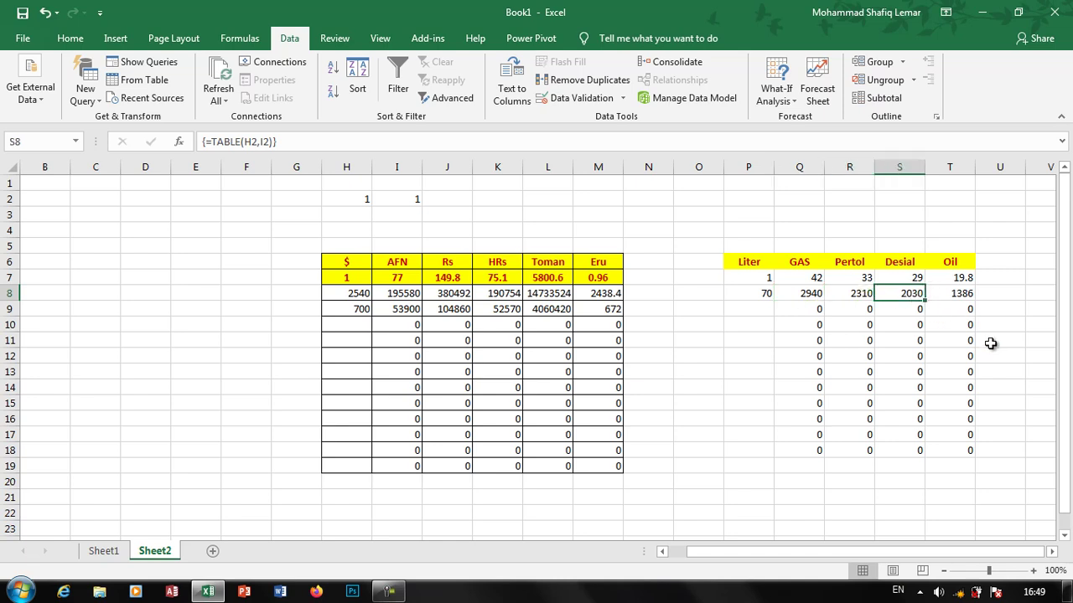
click(964, 295)
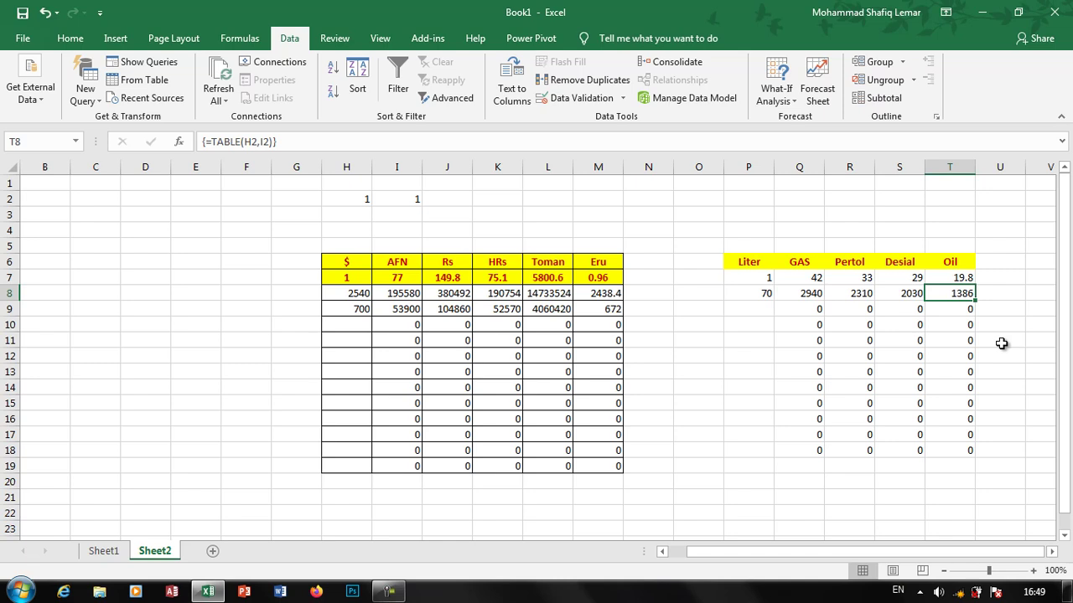
Glance at the What-If Analysis list without choosing, then add a new blank Sheet3.
click(792, 98)
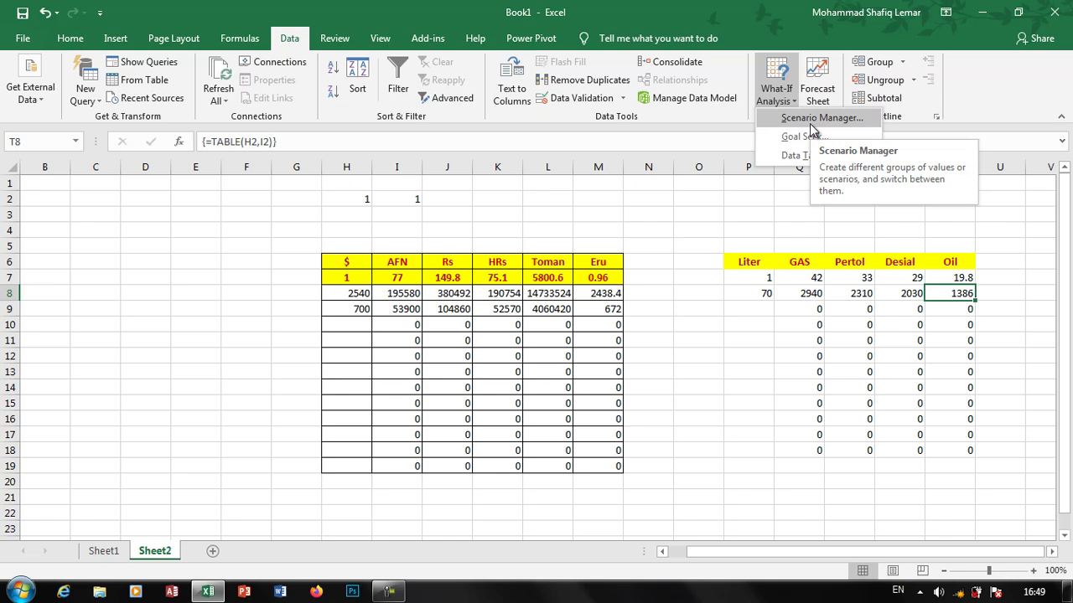
click(744, 317)
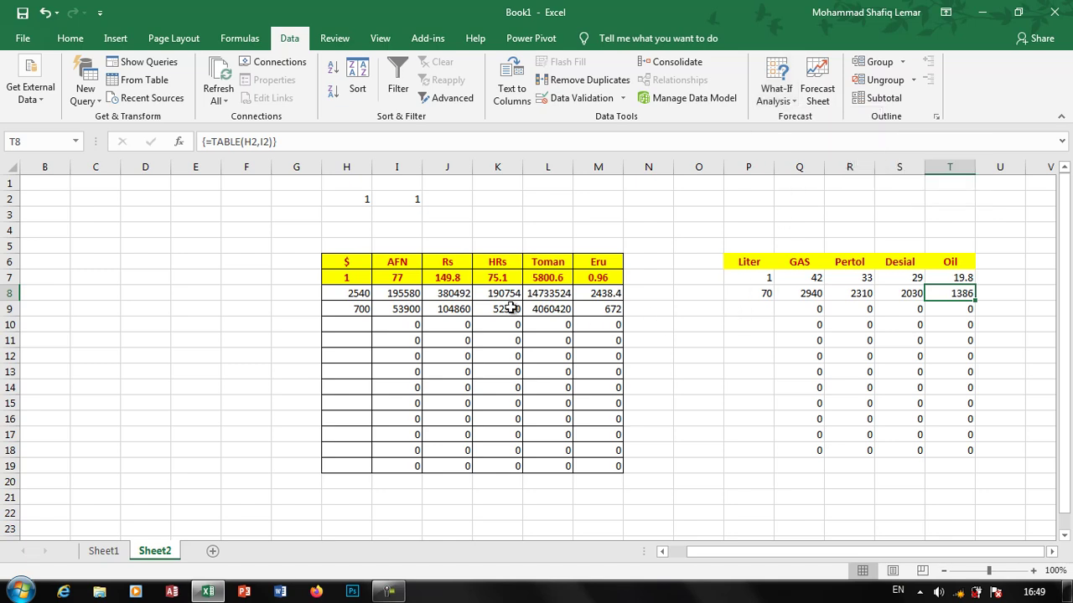
click(211, 552)
click(412, 272)
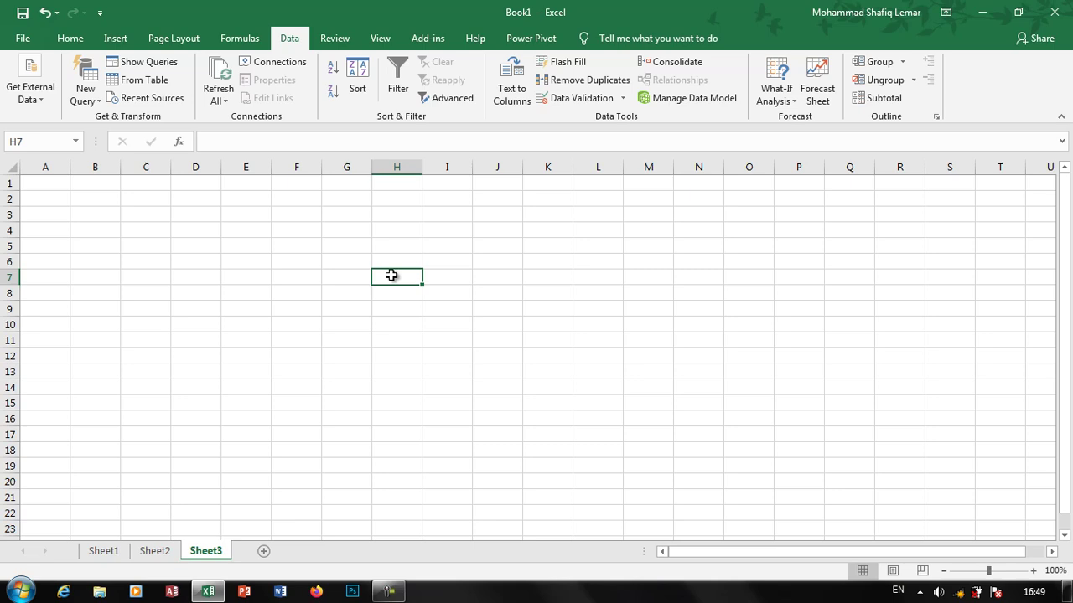
Enter the headings Item, Price, Amount and Total across H7:K7.
text(Items)
key(Tab)
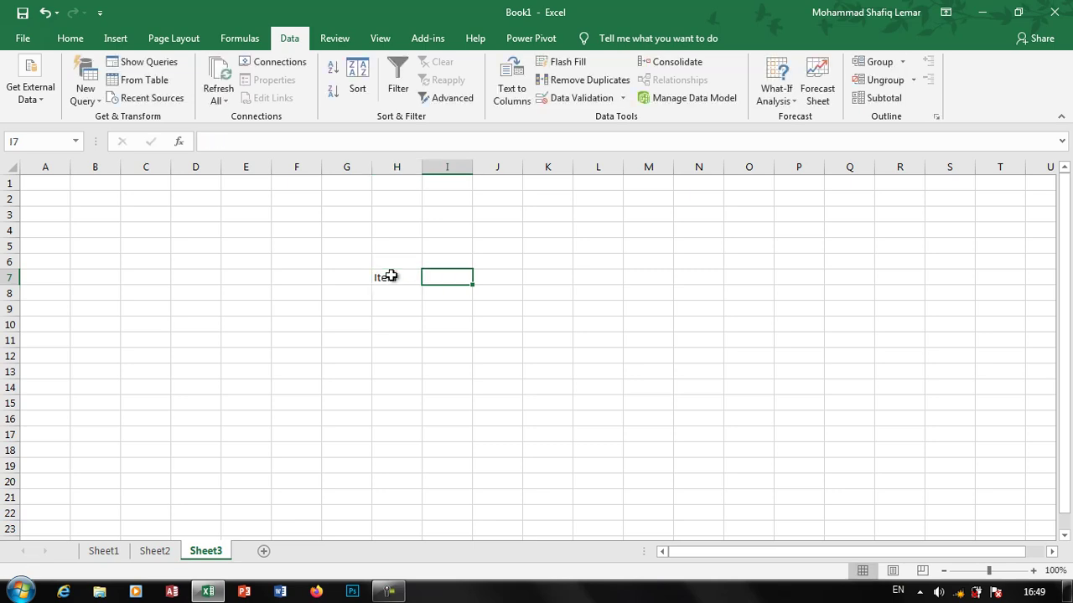
text(Pr)
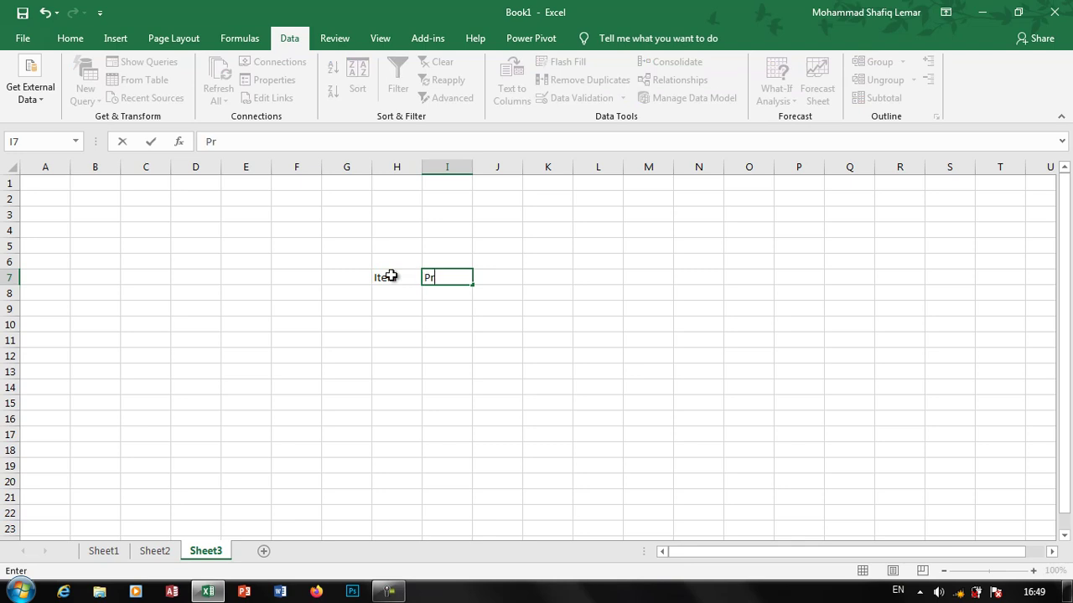
text(ice)
key(Tab)
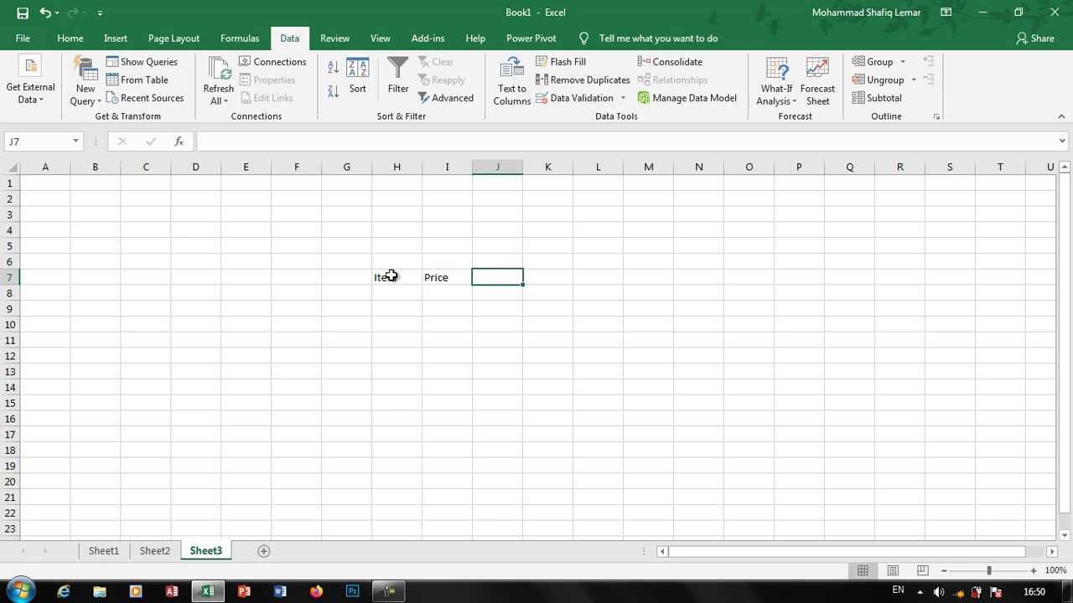
text(Amoun)
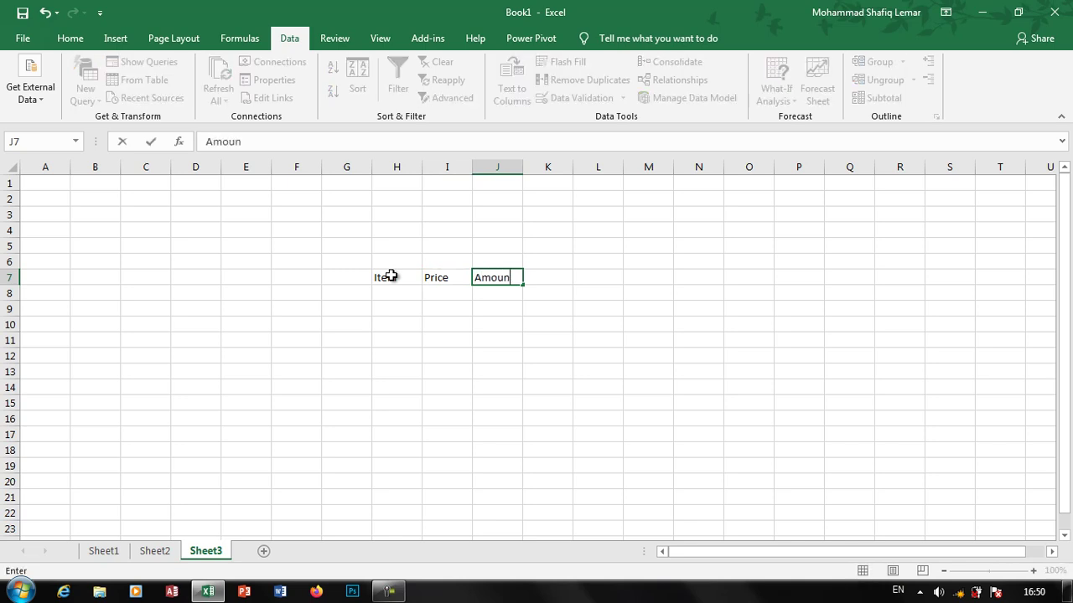
text(t)
key(Tab)
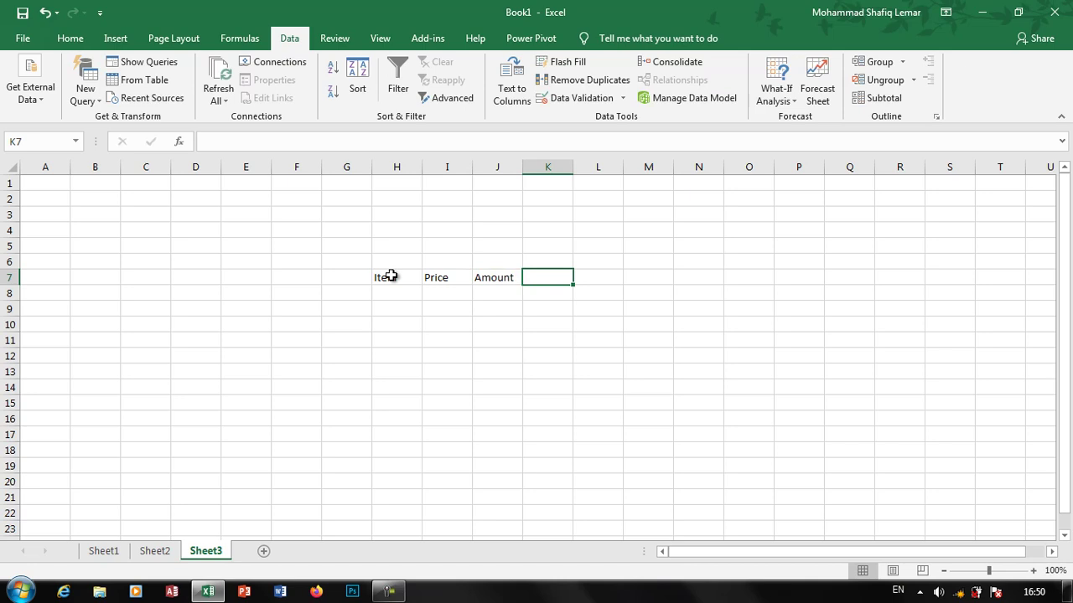
text(Total)
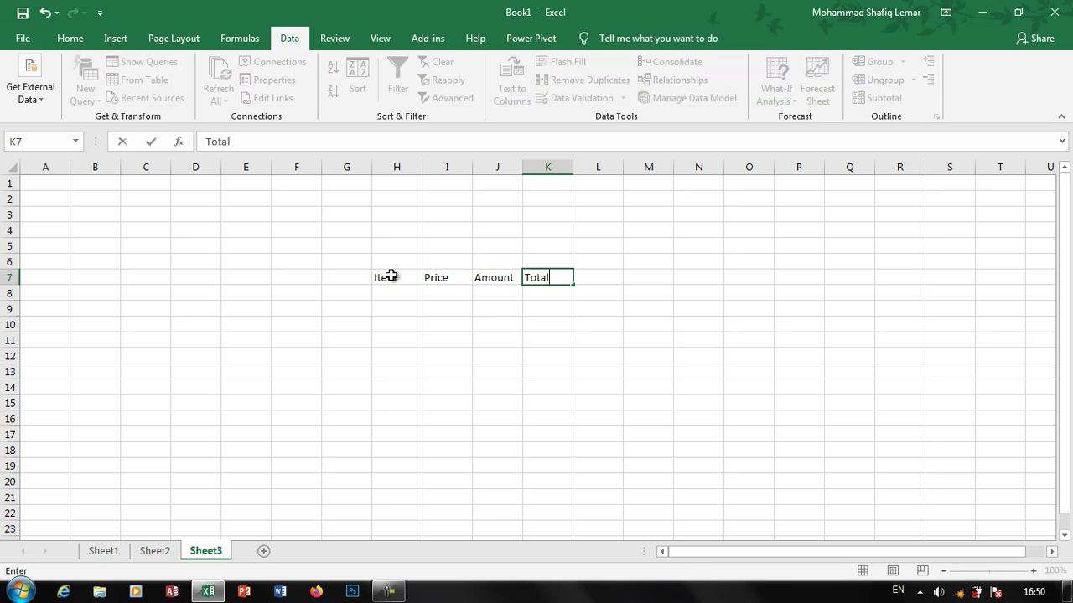
key(Return)
Put =J8*I8 in K8 and fill it down to K13.
text(=)
key(Left)
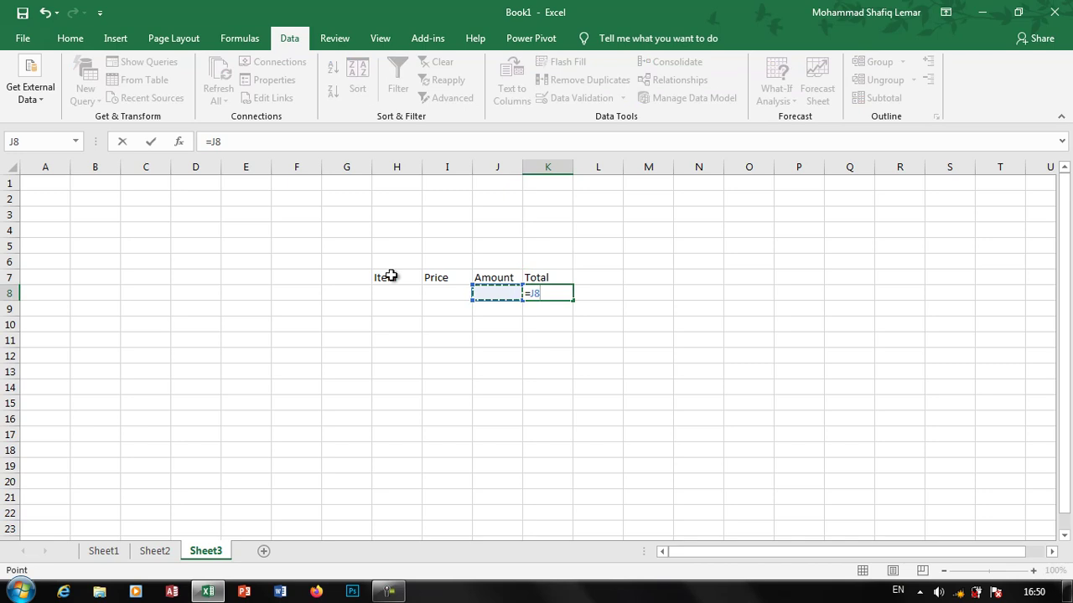
text(*)
key(Left)
key(Left)
key(ctrl+Return)
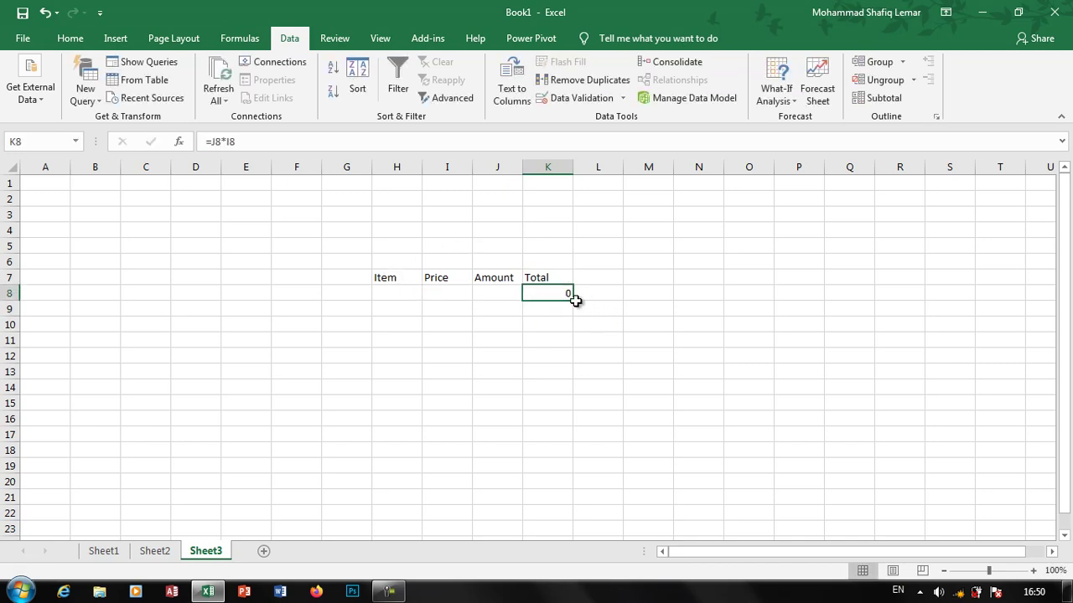
drag(573, 298, 568, 375)
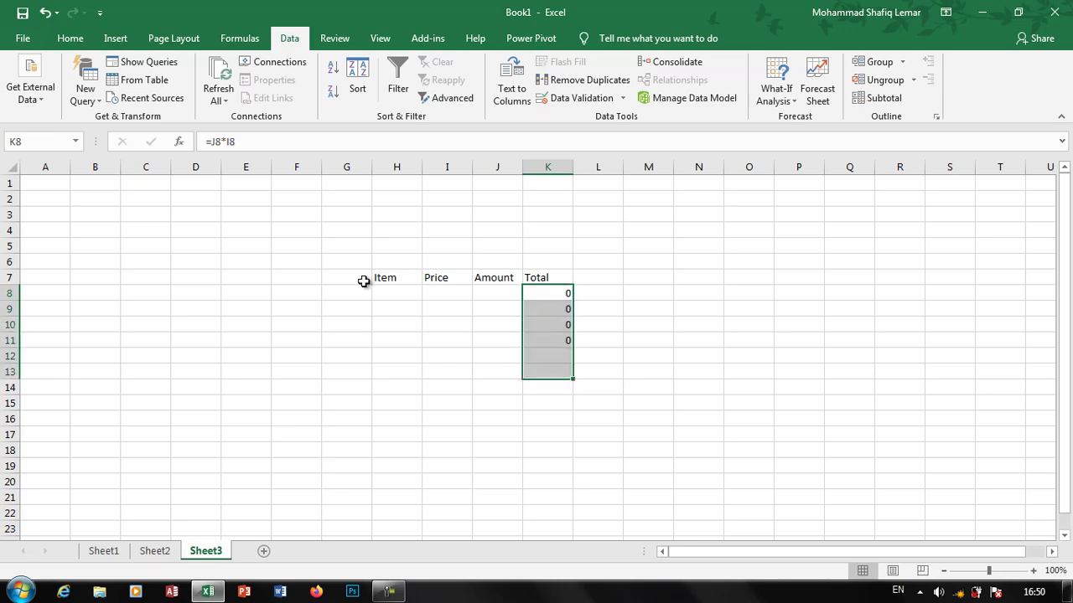
click(398, 292)
Enter Keyboard, Mouse and HDD in H8:H10.
text(K)
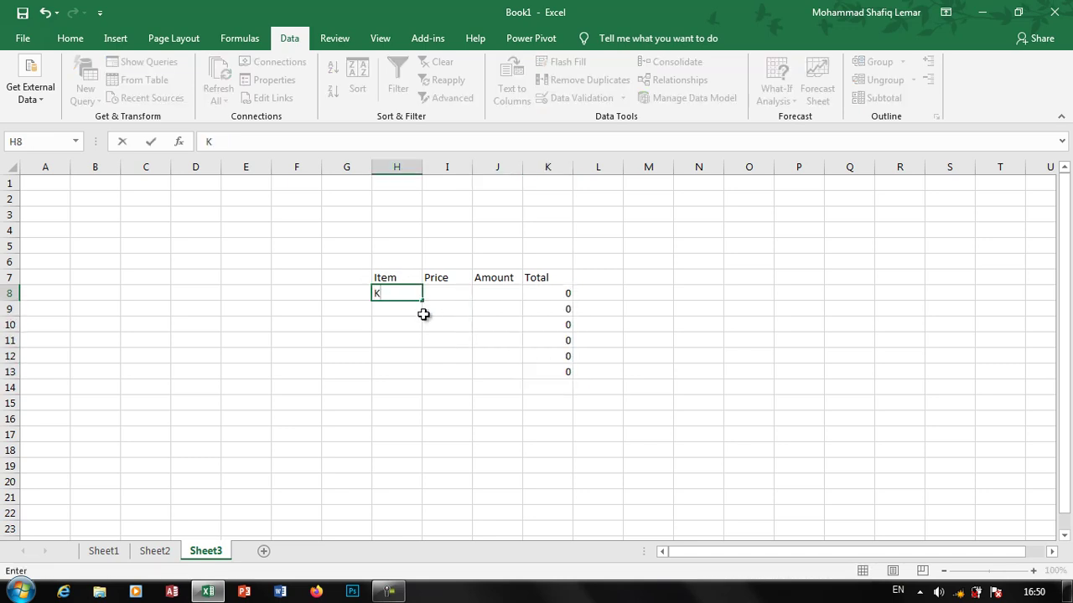
text(eyboard)
key(Return)
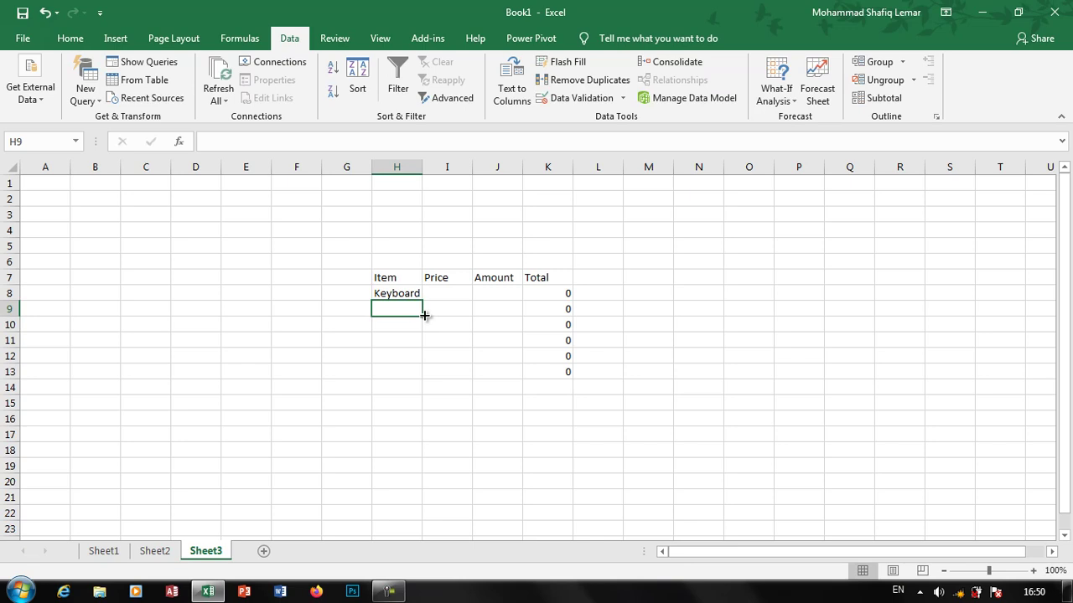
text(Mouse)
key(Return)
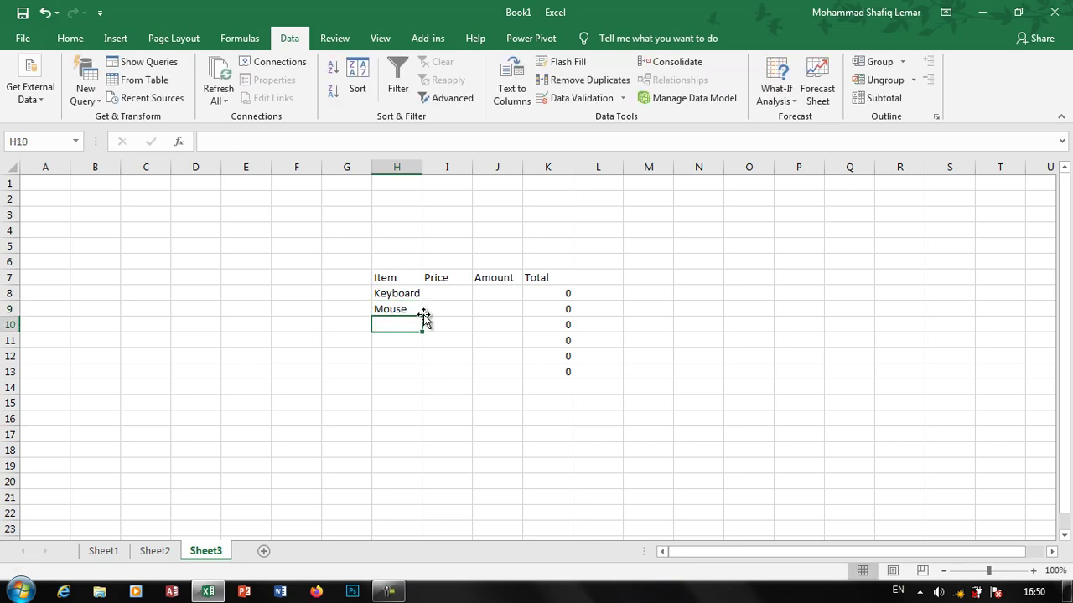
text(HDD)
key(Return)
Add CPU, Monitor and USB Flash in H11:H13, ending at price cell I8.
text(CP)
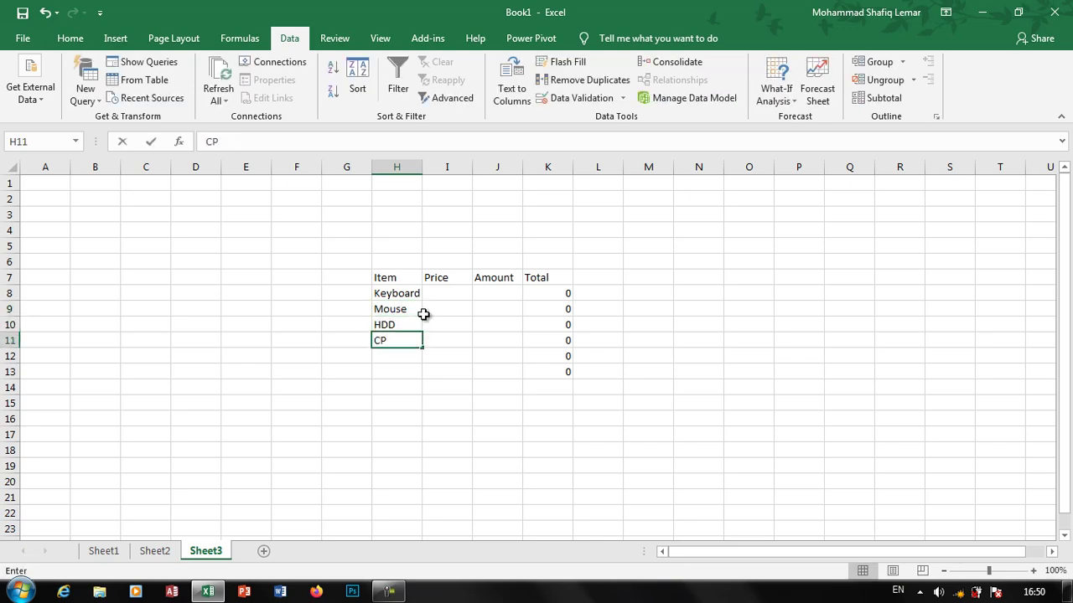
text(U)
key(Return)
text(Moni)
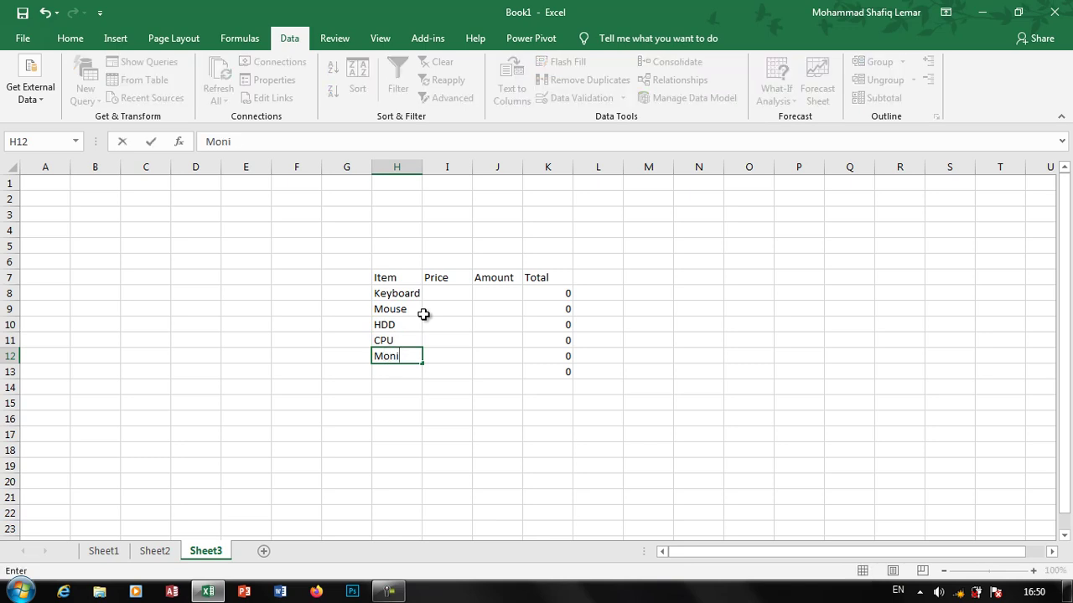
text(tor)
key(Return)
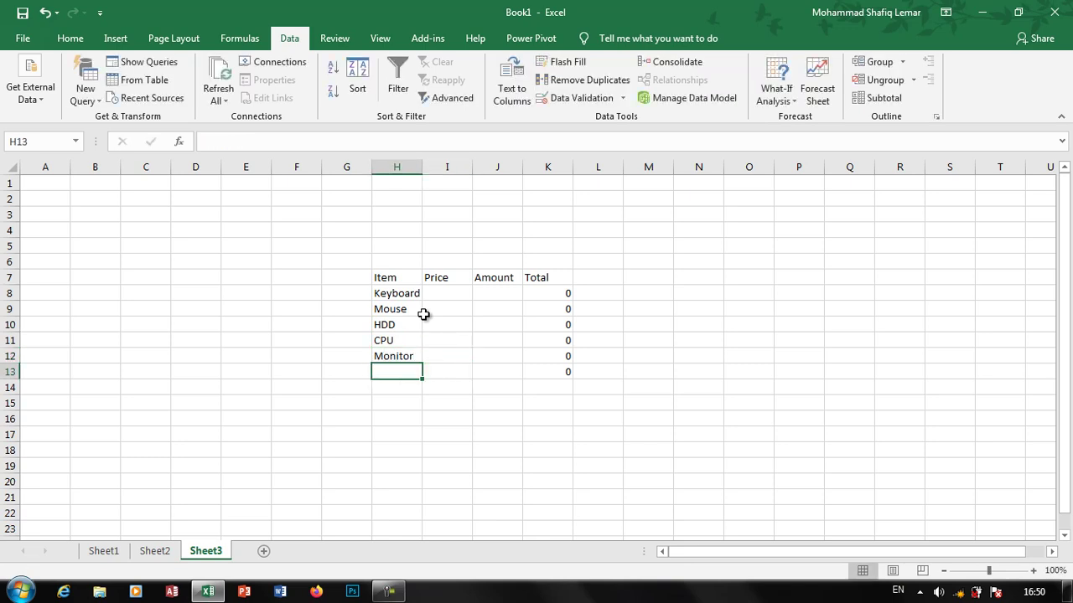
text(USB Flas)
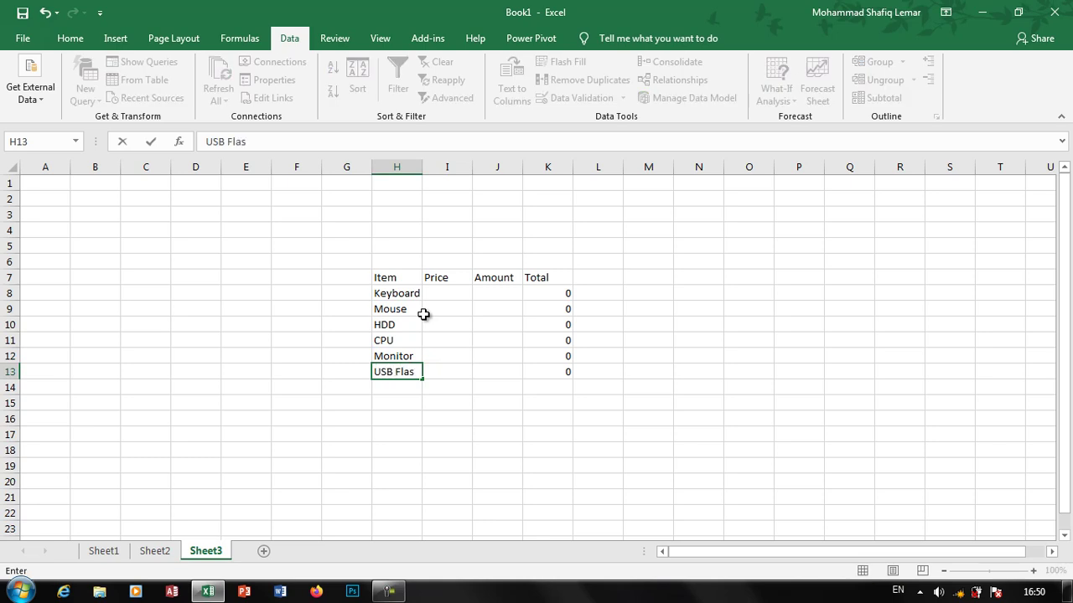
text(h)
key(Tab)
key(Up)
key(Up)
key(Up)
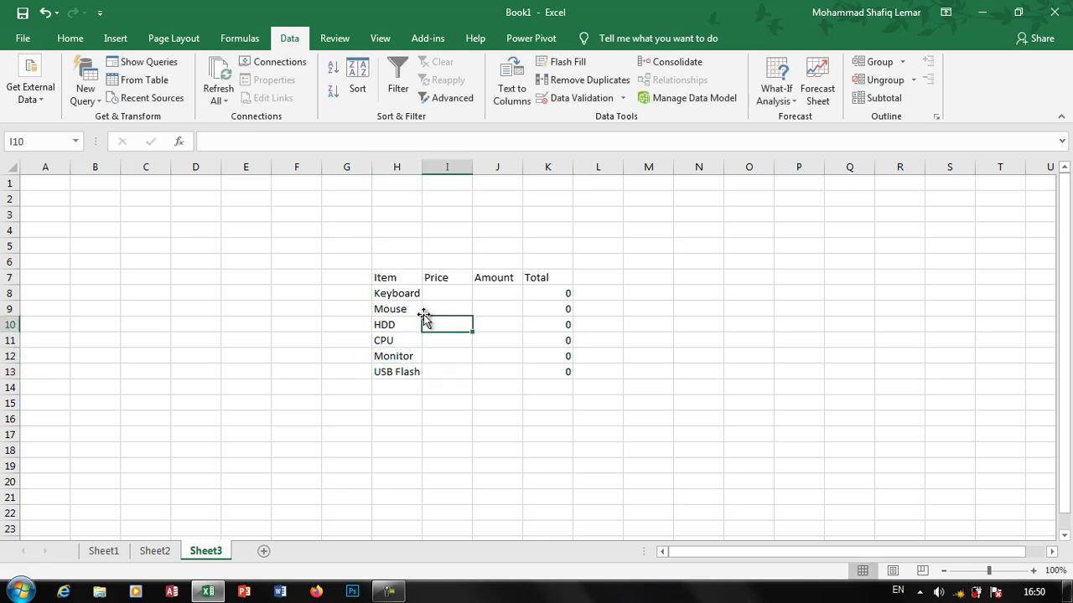
key(Up)
key(Up)
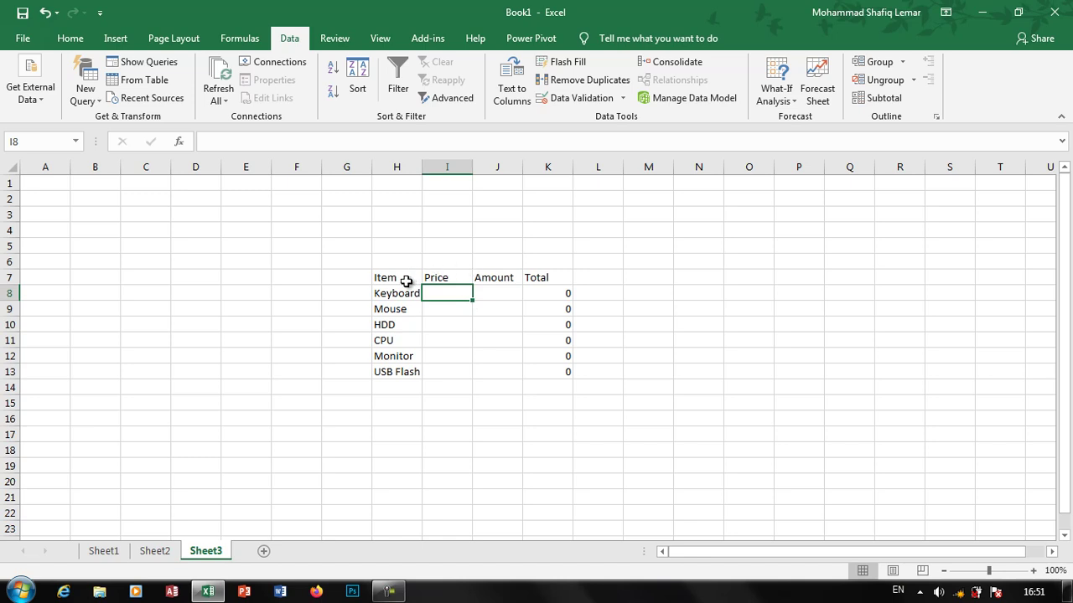
Start an Apple scenario on H7:K13 in Scenario Manager, accepting the formula warning.
drag(391, 281, 557, 371)
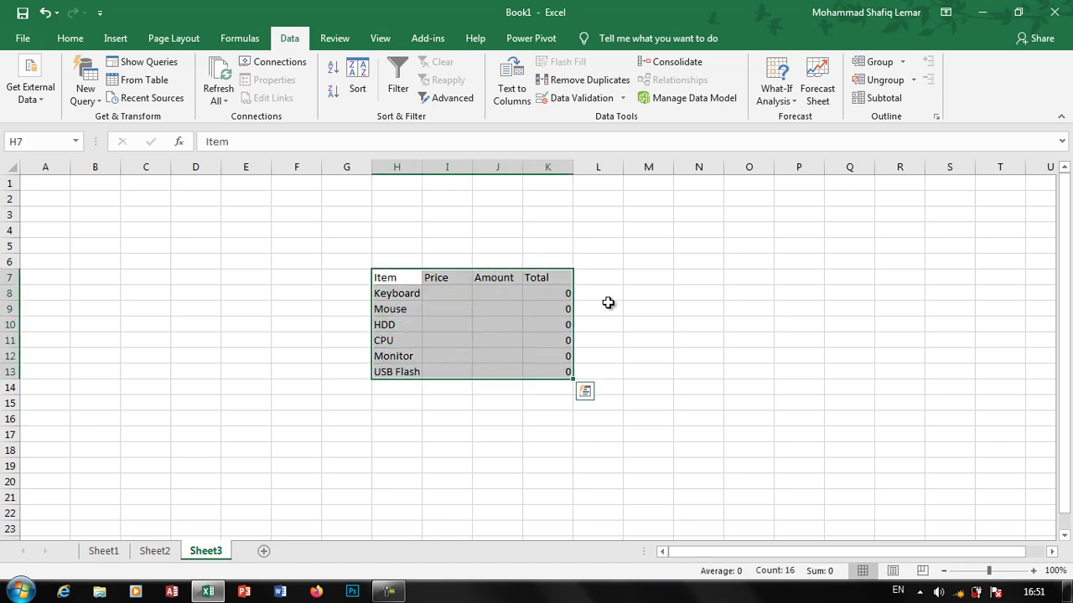
click(763, 101)
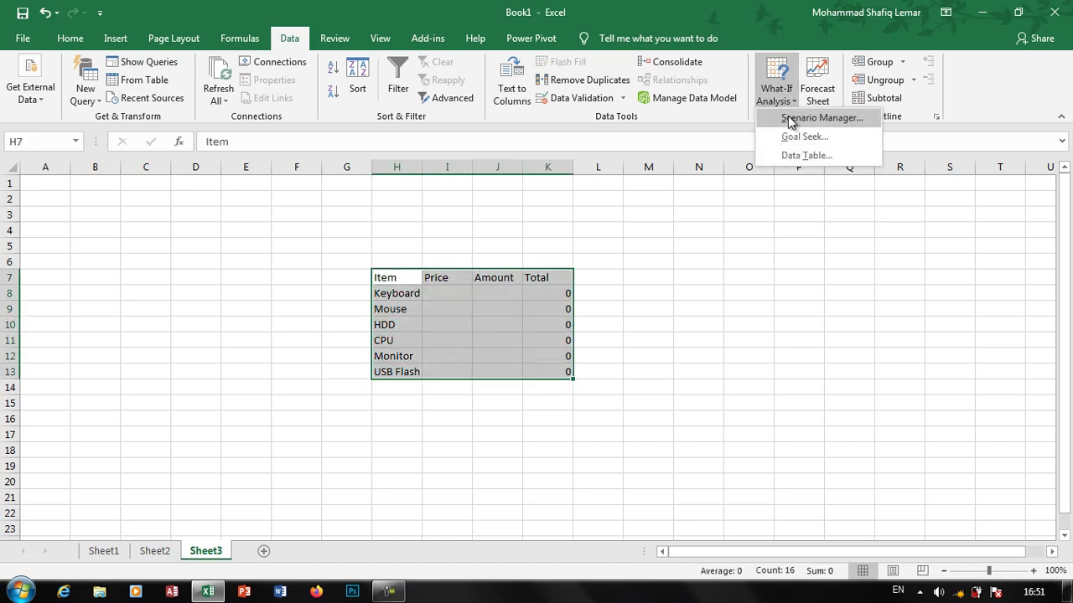
click(792, 117)
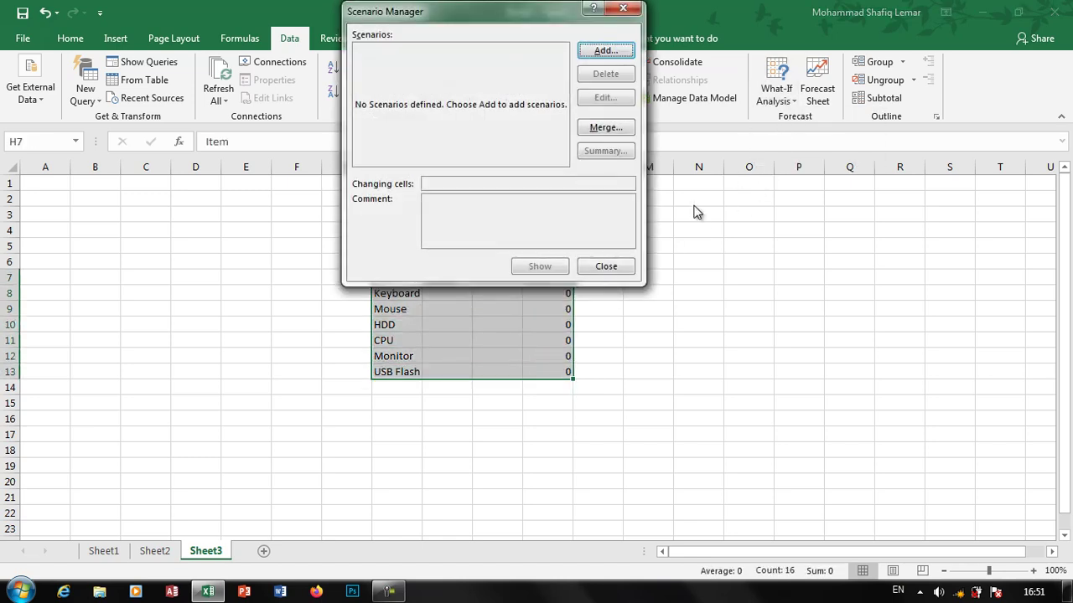
click(603, 51)
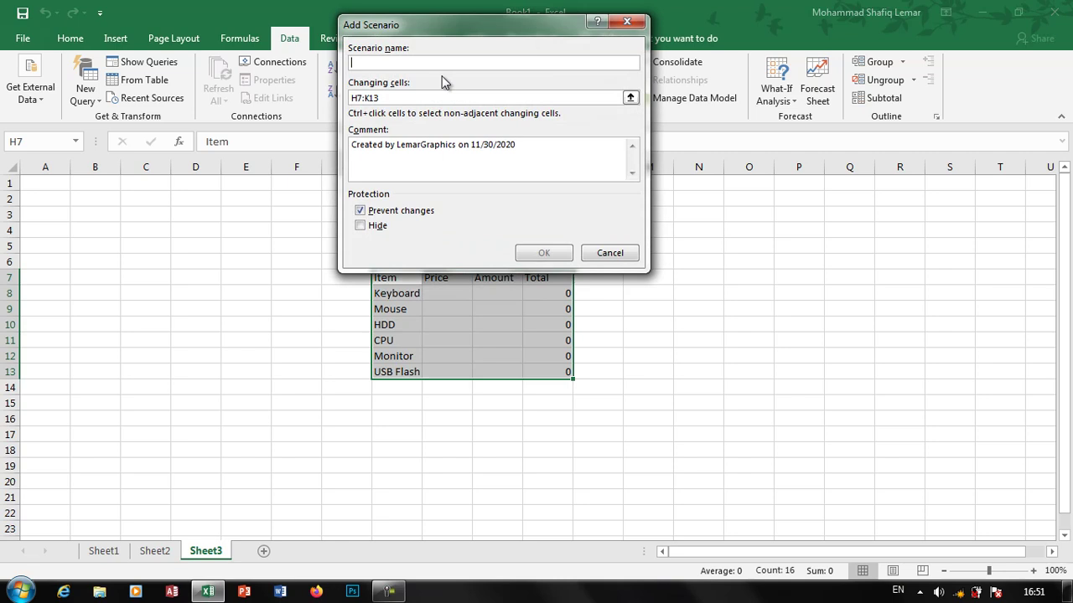
text(Appl)
text(e)
key(Return)
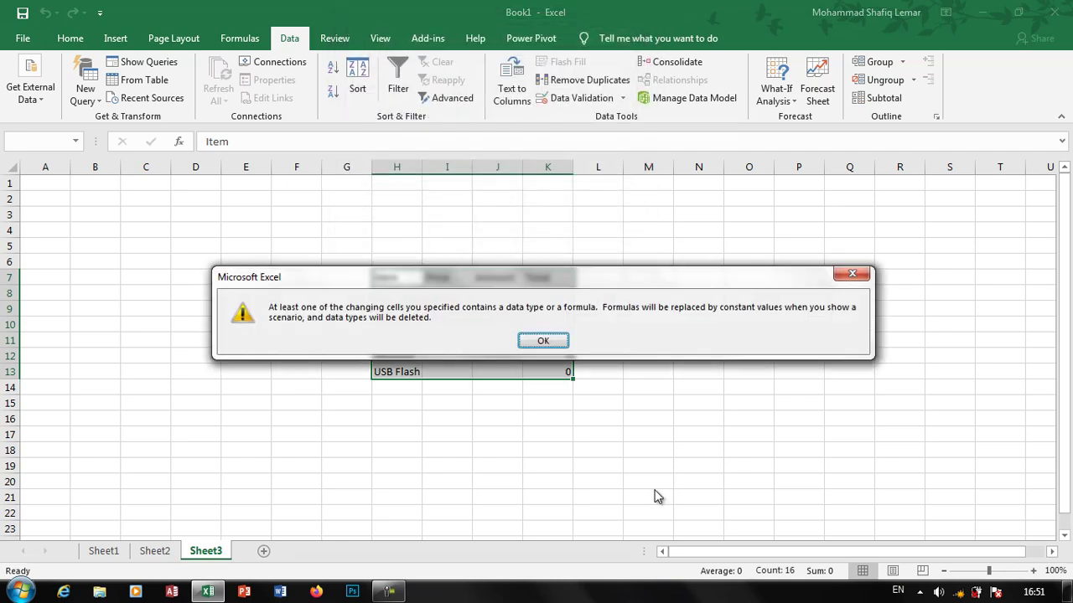
click(543, 342)
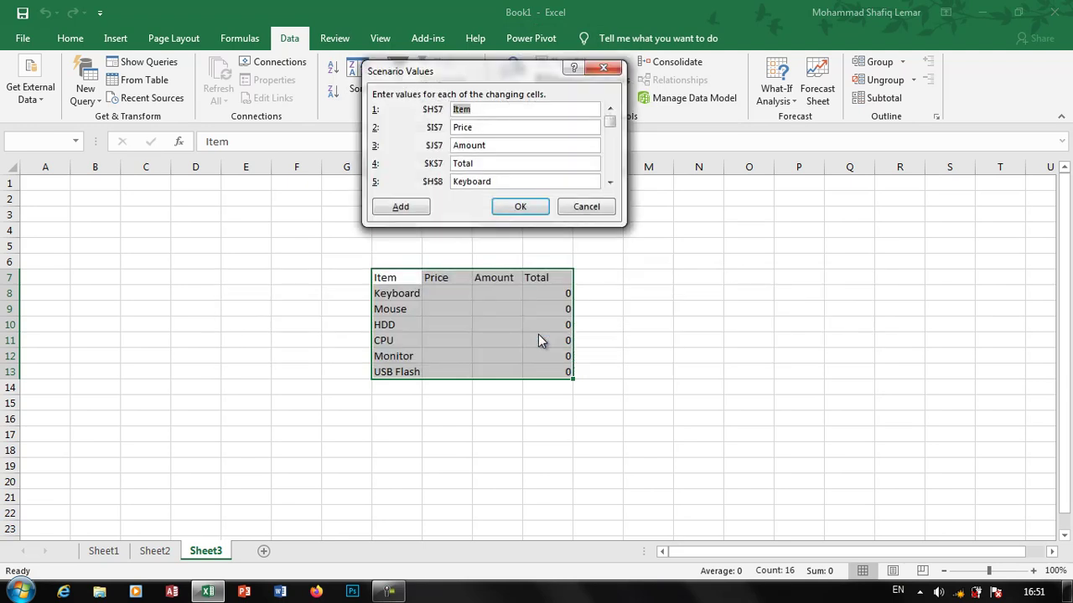
Begin entering Apple values (80, 1), then cancel and close Scenario Manager.
key(Tab)
key(Tab)
key(Tab)
key(Tab)
key(Tab)
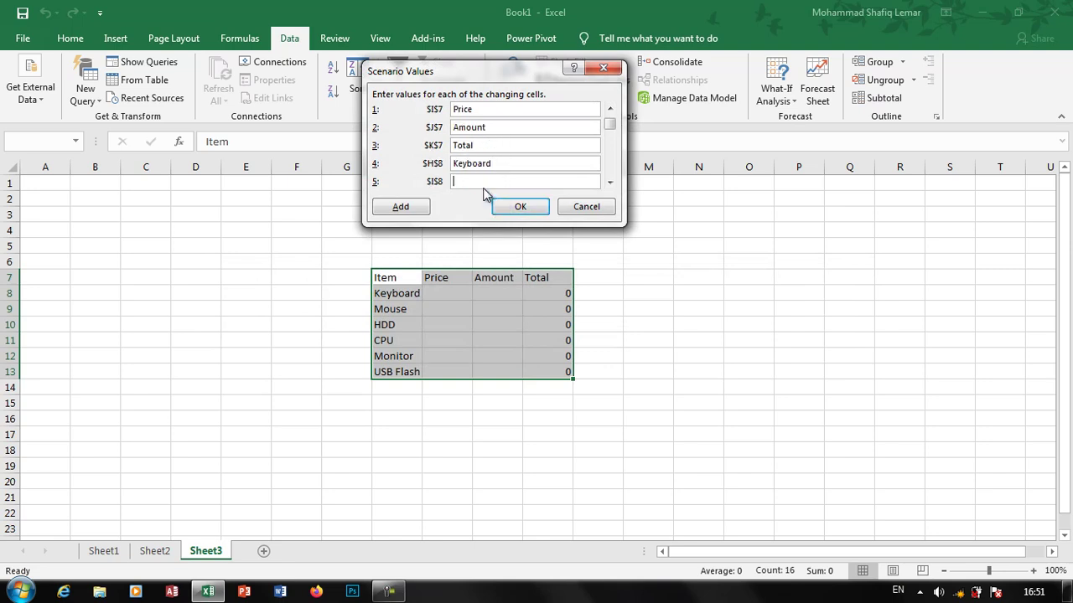
text(180)
key(Tab)
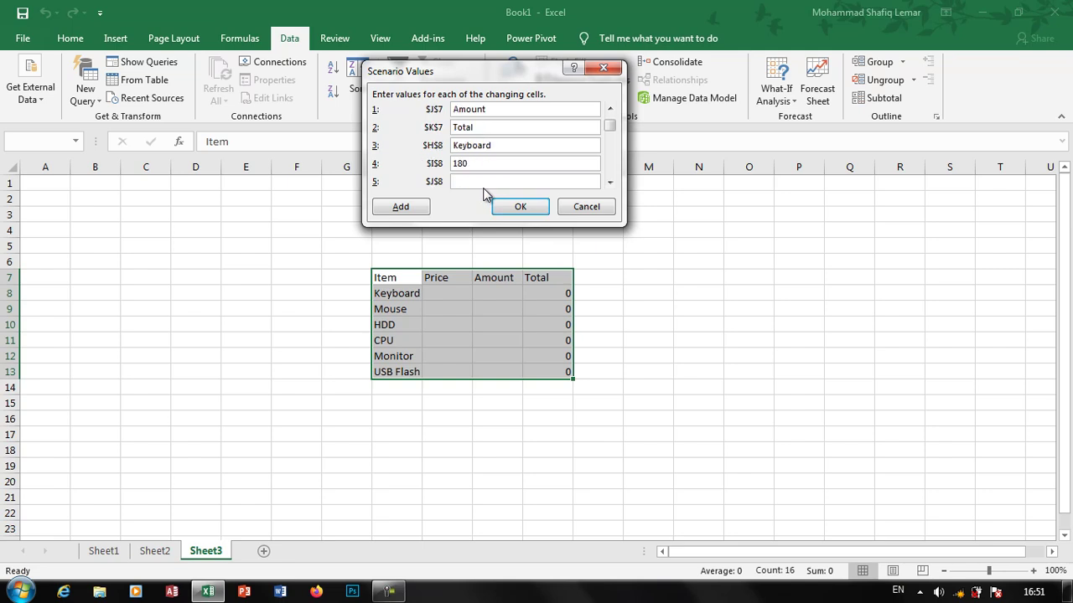
text(1)
key(Tab)
key(Tab)
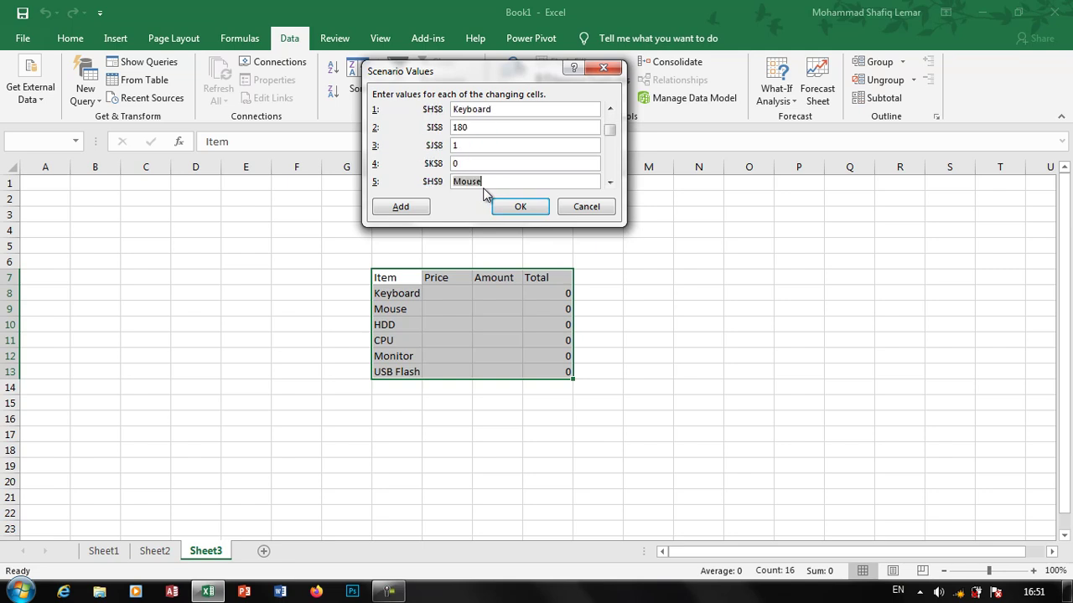
click(484, 188)
click(587, 207)
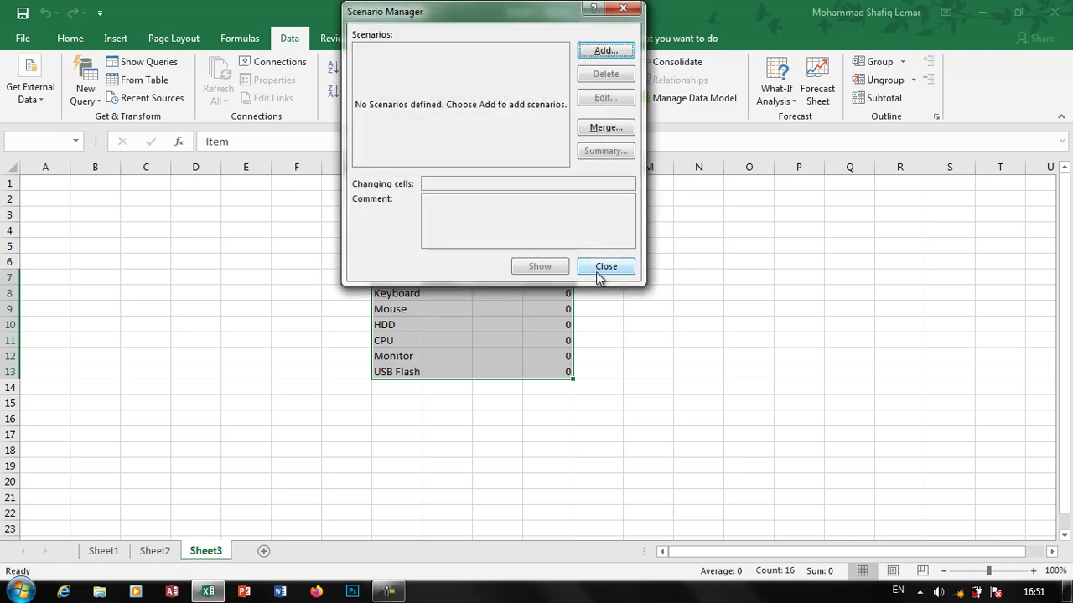
click(598, 273)
Add a scenario named Apple with changing cells H7:J13, excluding the Total column.
drag(399, 280, 545, 287)
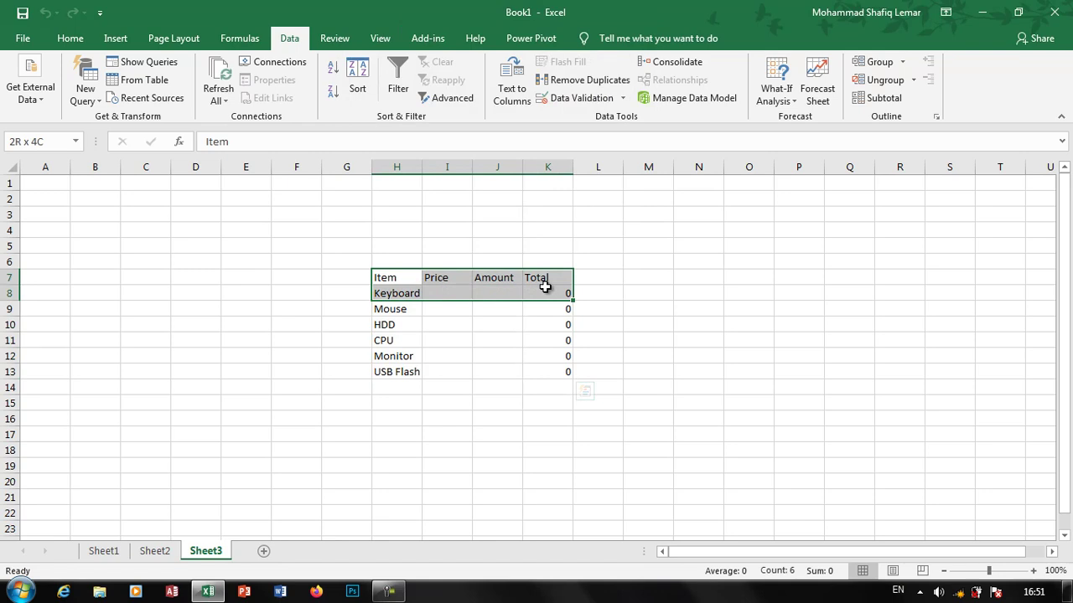
drag(545, 288, 490, 369)
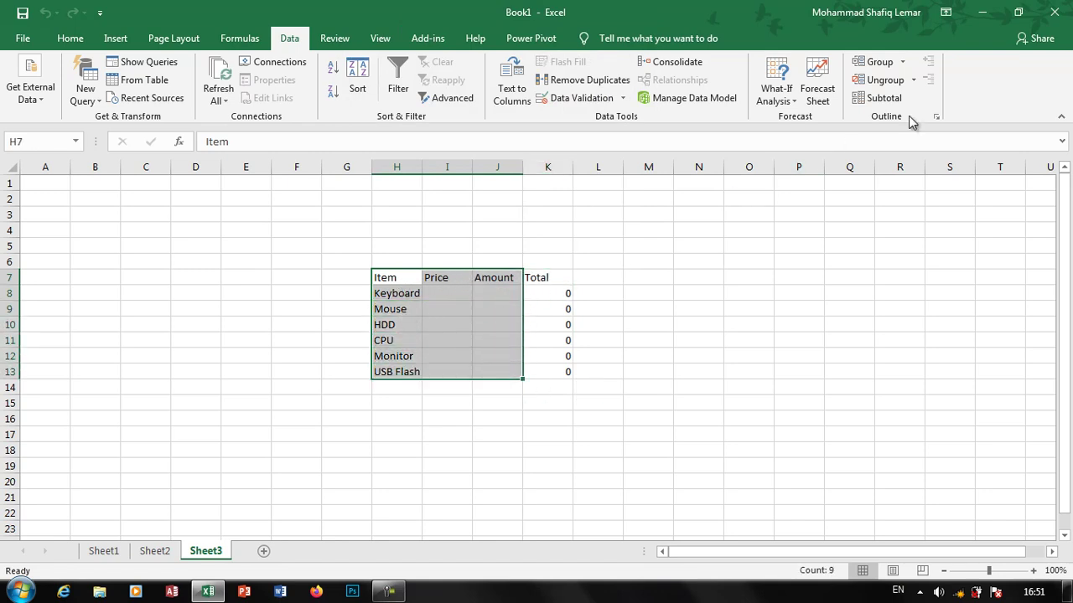
click(779, 96)
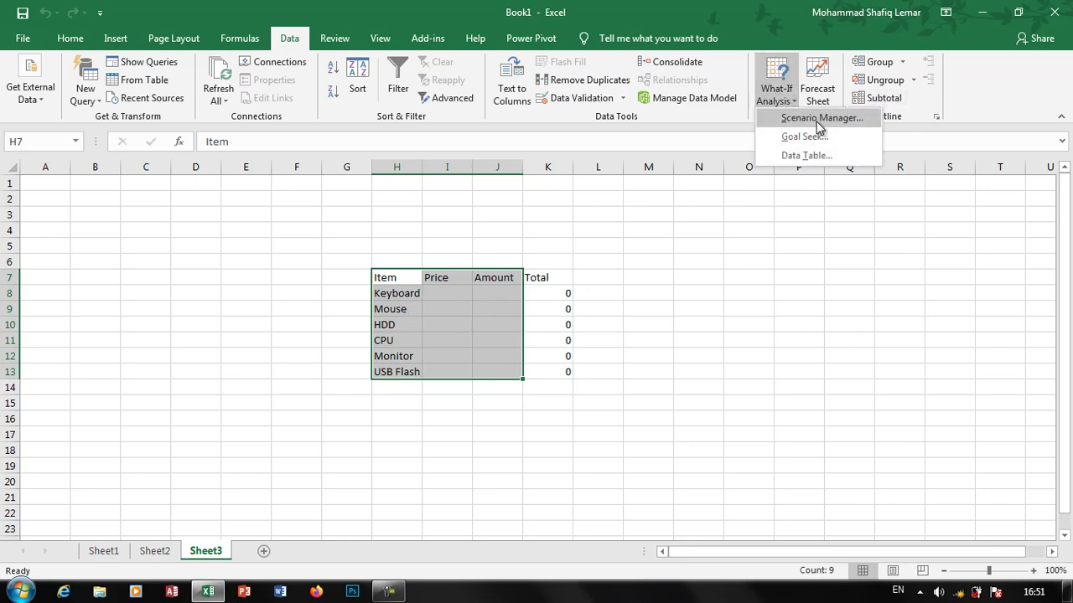
click(818, 118)
click(608, 50)
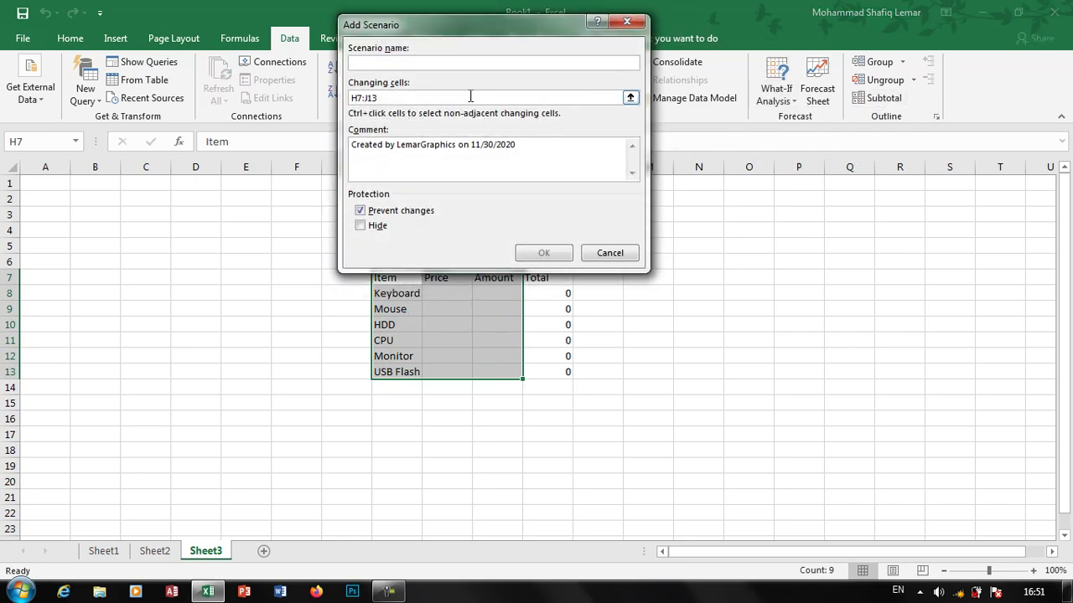
text(Apple)
key(Tab)
key(Tab)
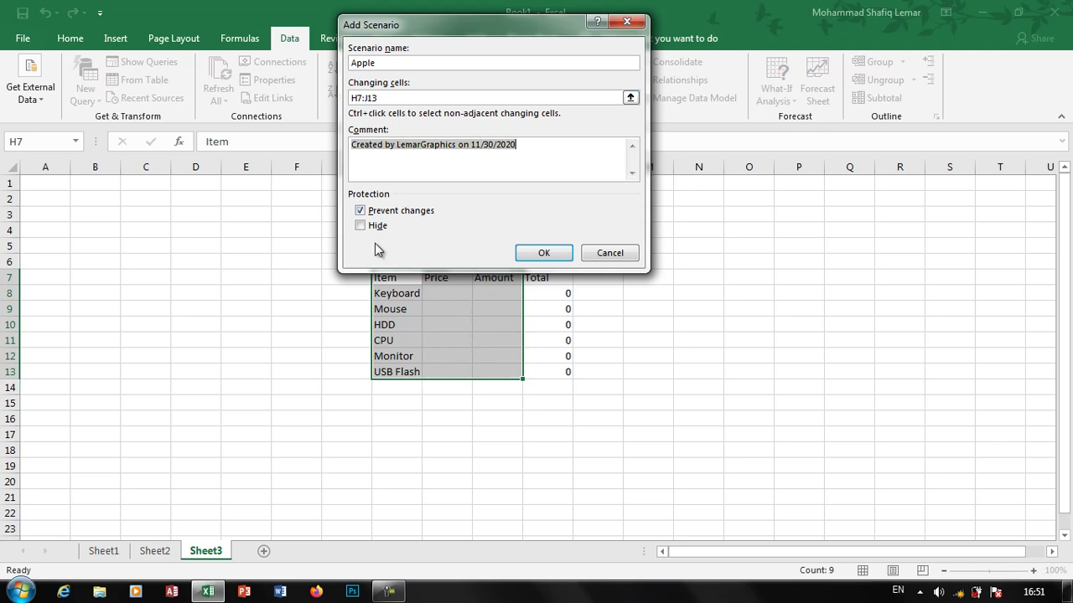
click(530, 249)
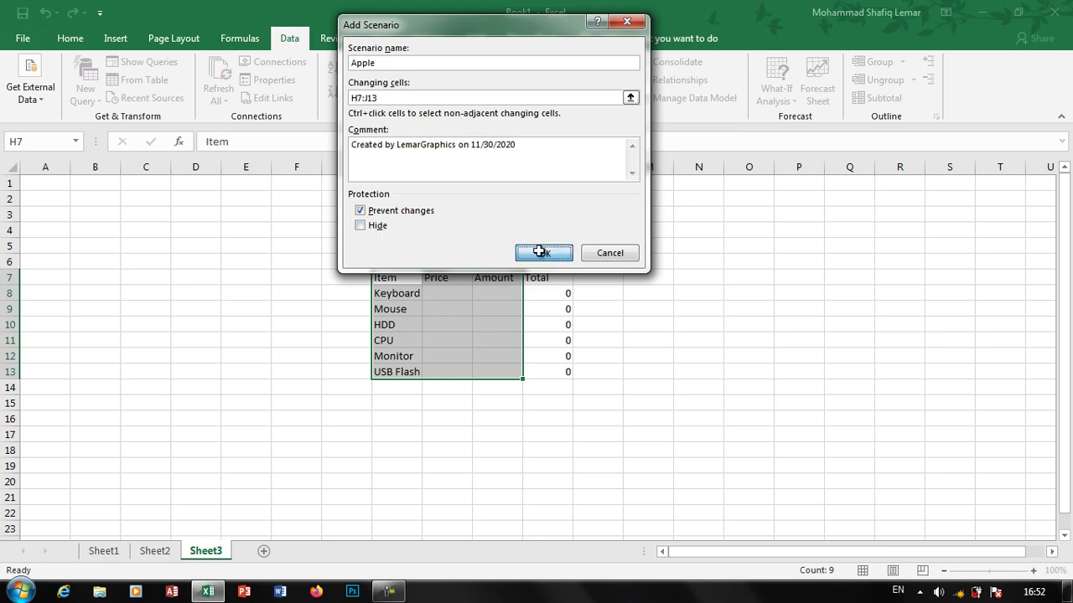
Enter Apple prices Keyboard 250, Mouse 180 and HDD 4500.
key(Tab)
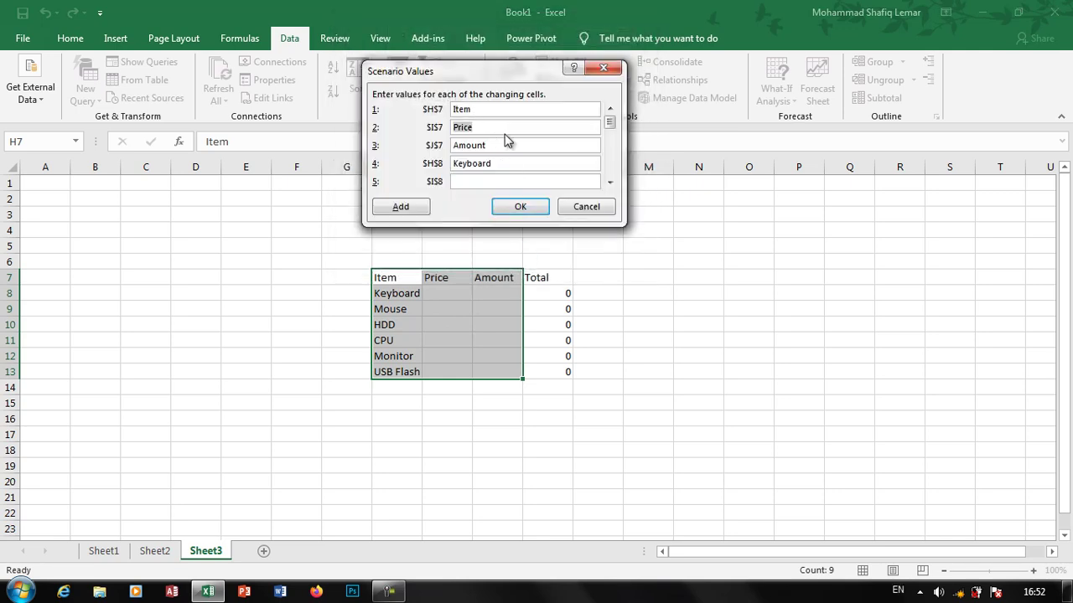
key(Tab)
key(Tab)
key(Tab)
text(250)
key(Tab)
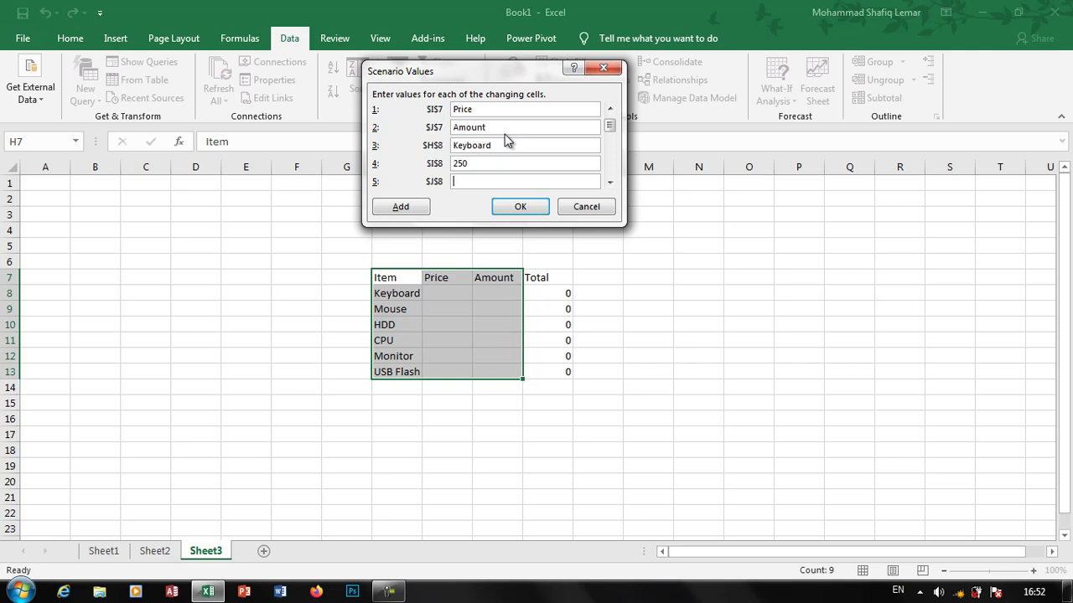
text(1)
key(Tab)
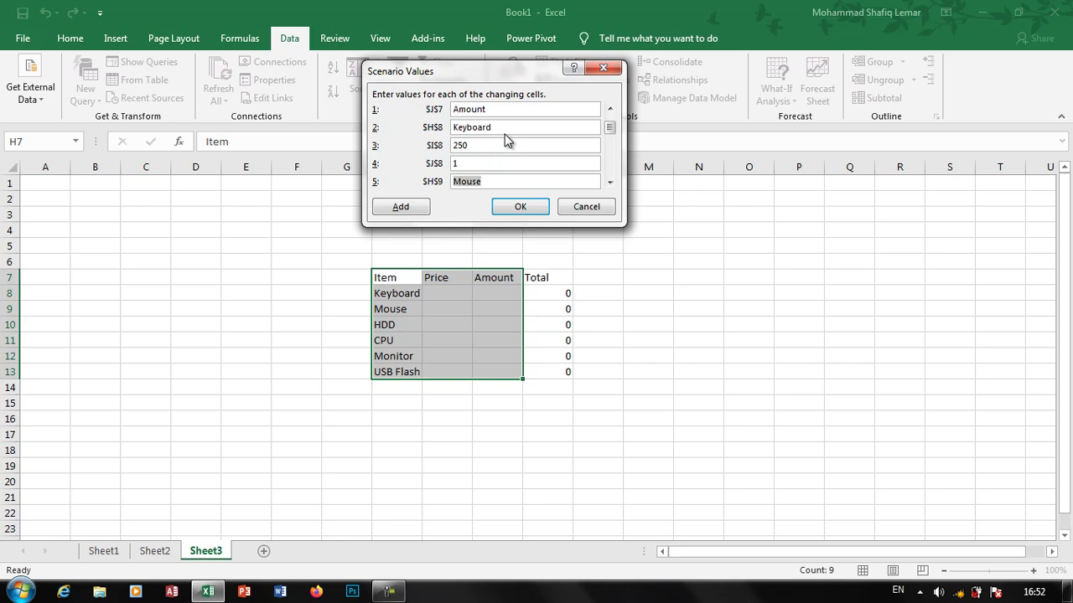
key(Tab)
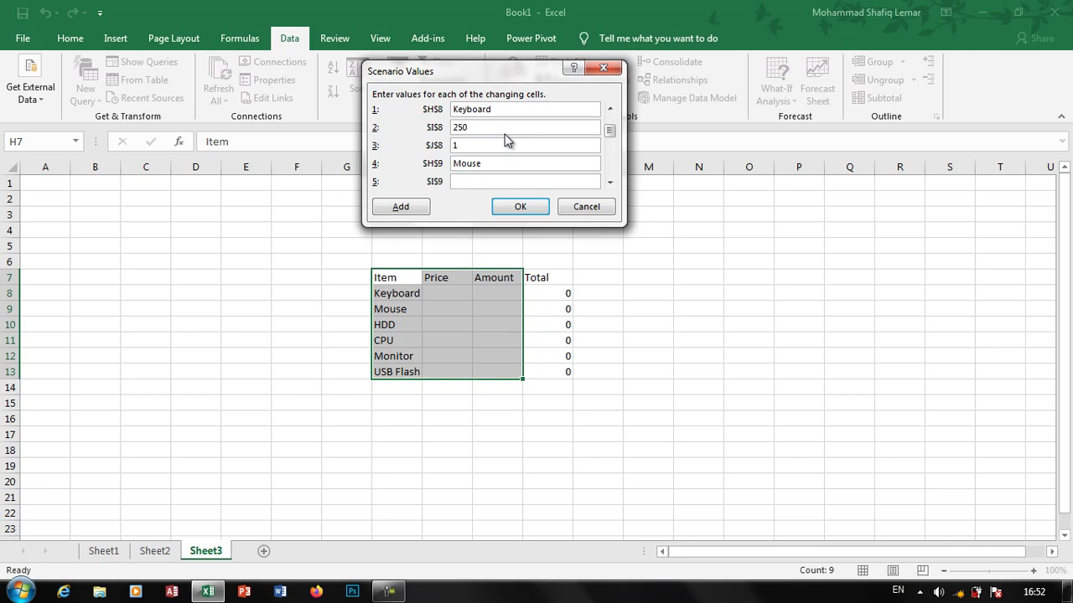
text(180)
key(Tab)
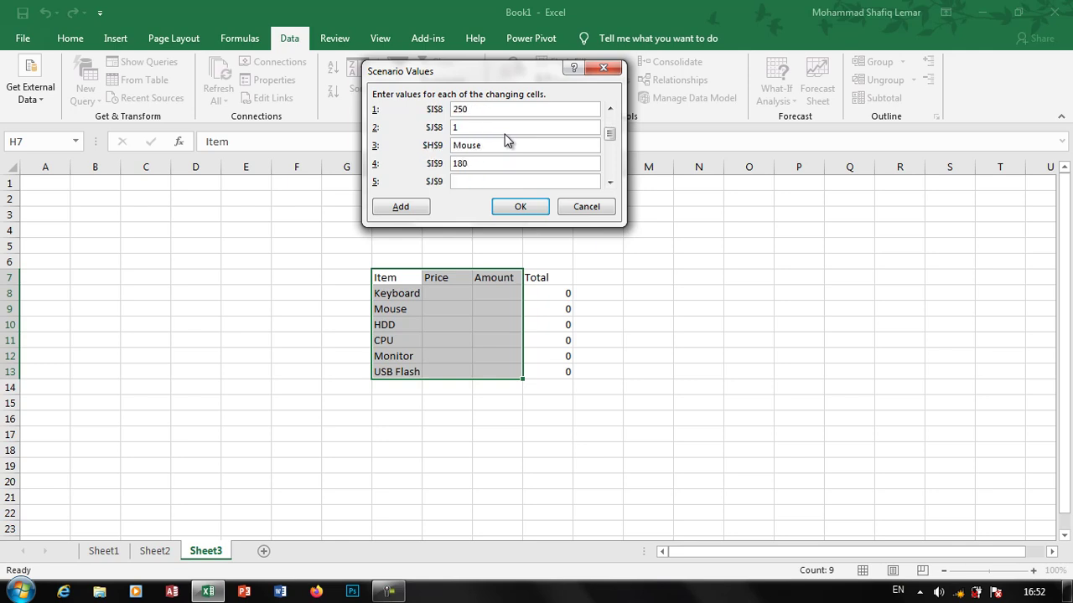
text(2)
key(Tab)
key(Tab)
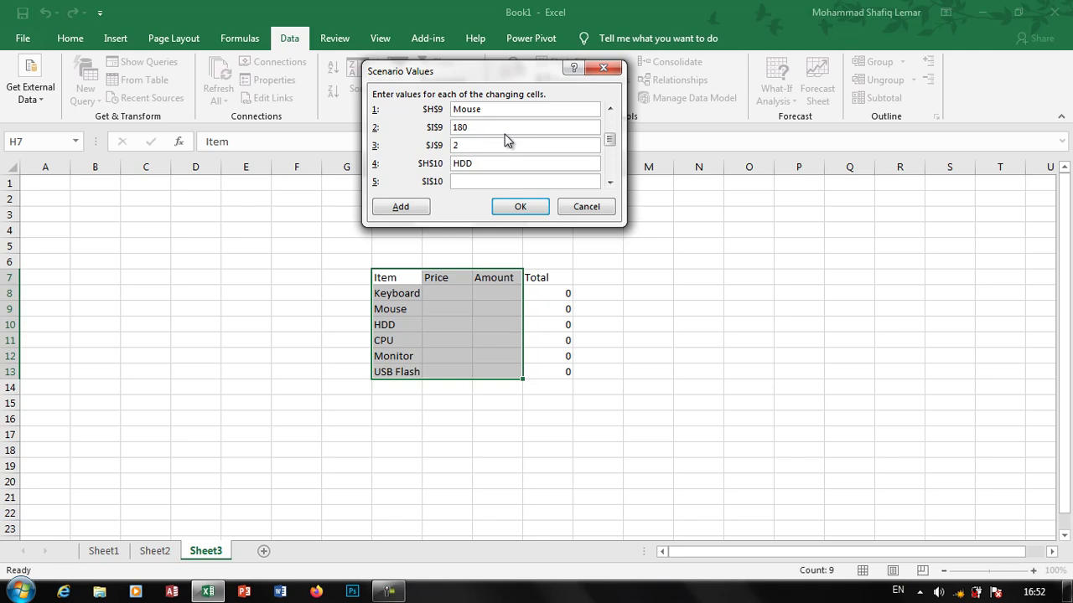
text(50)
text(0)
key(Tab)
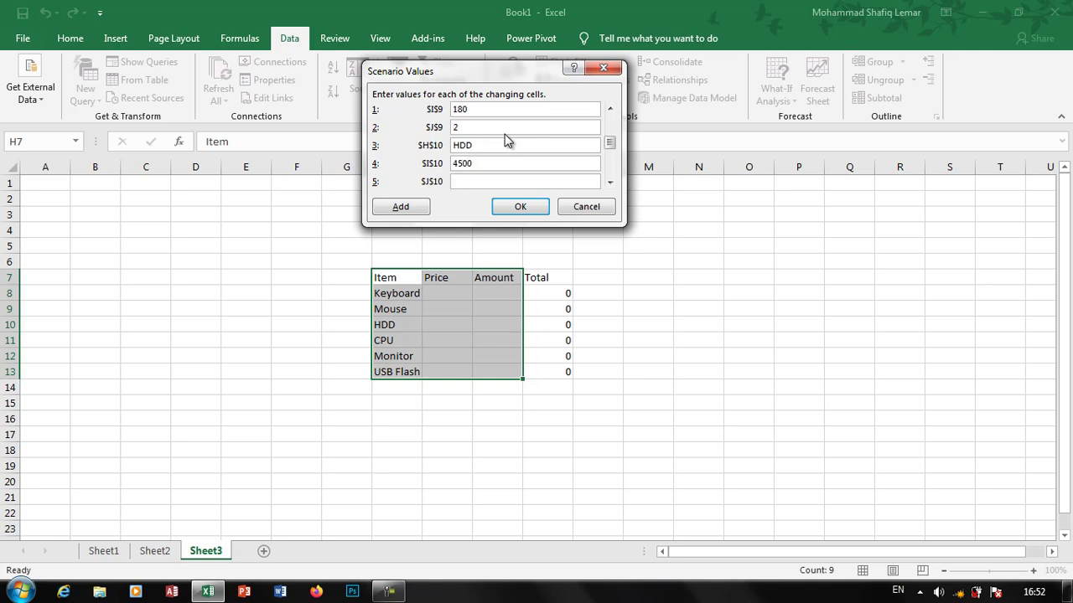
Enter CPU 7800, Monitor 2400 and USB Flash 890, each with amount 1, and save Apple.
key(Tab)
key(Tab)
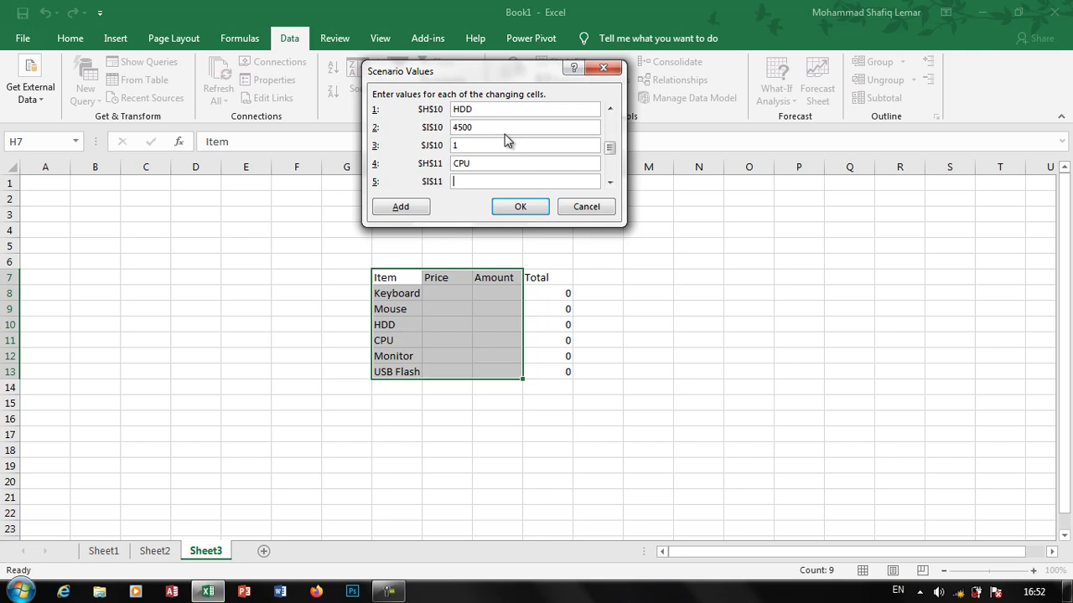
text(780)
text(0)
key(Tab)
text(1)
key(Tab)
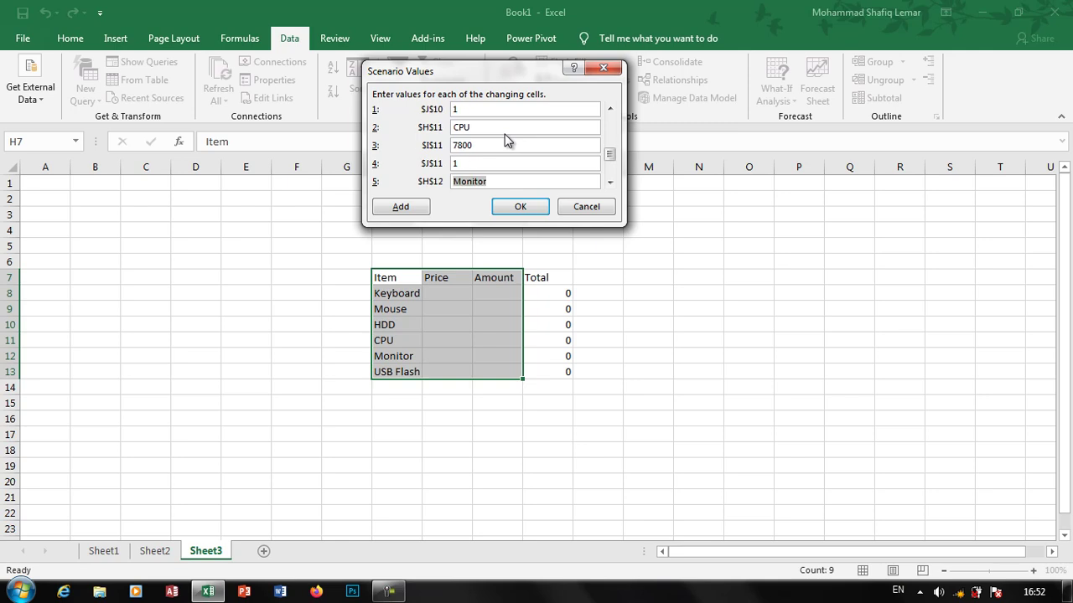
key(Tab)
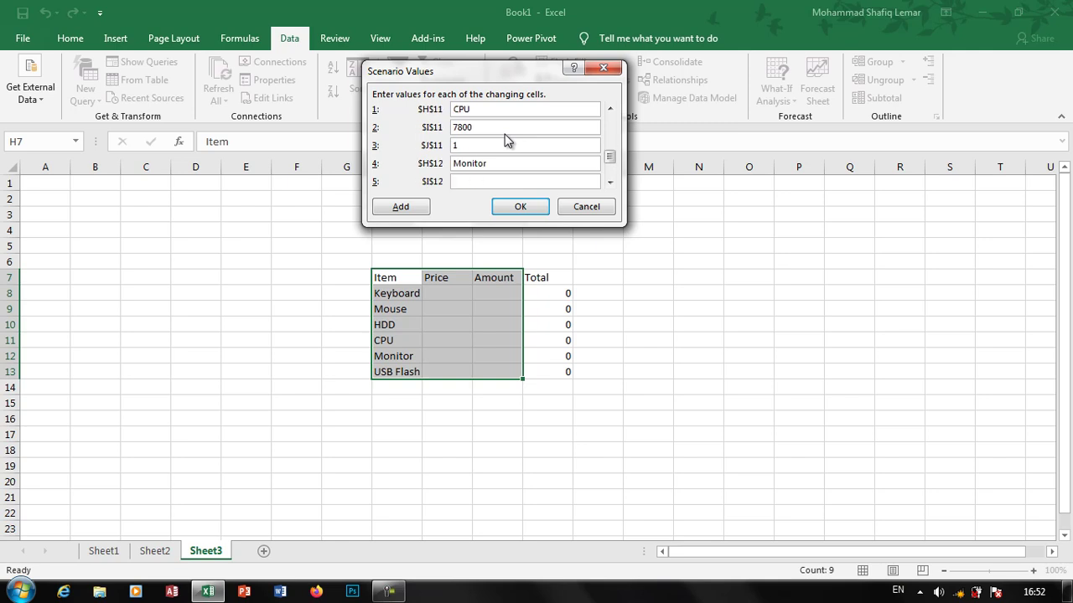
text(2400)
key(Tab)
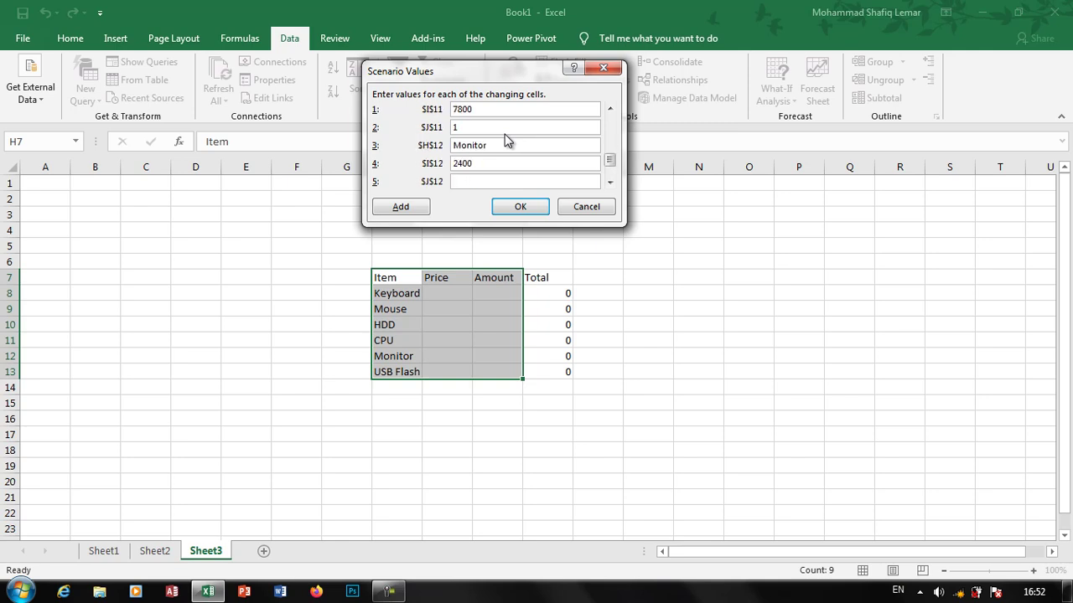
text(1)
key(Tab)
key(Tab)
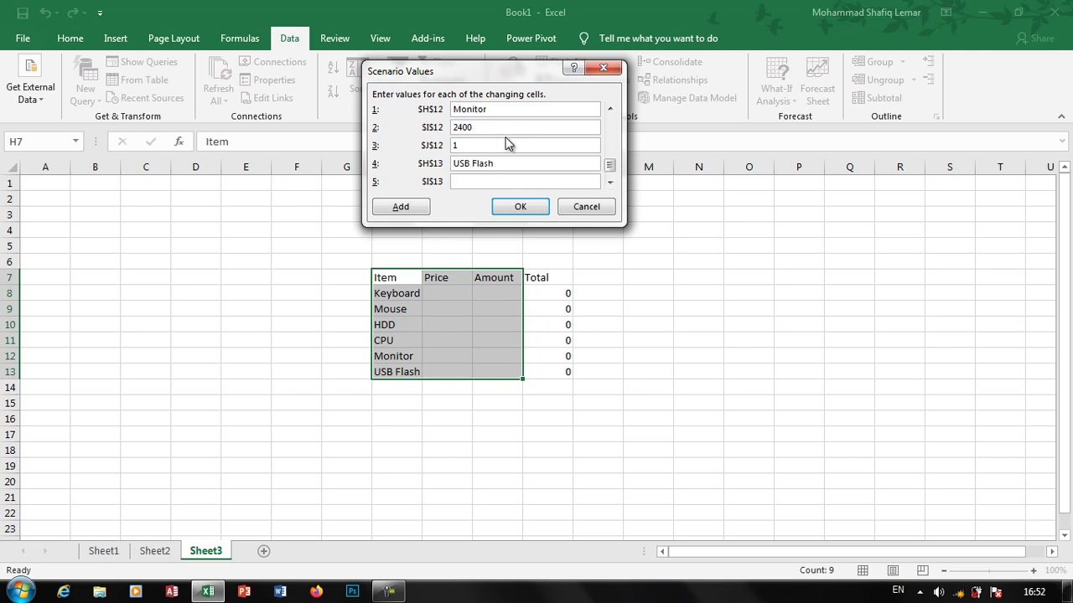
text(89)
text(0)
key(Tab)
text(1)
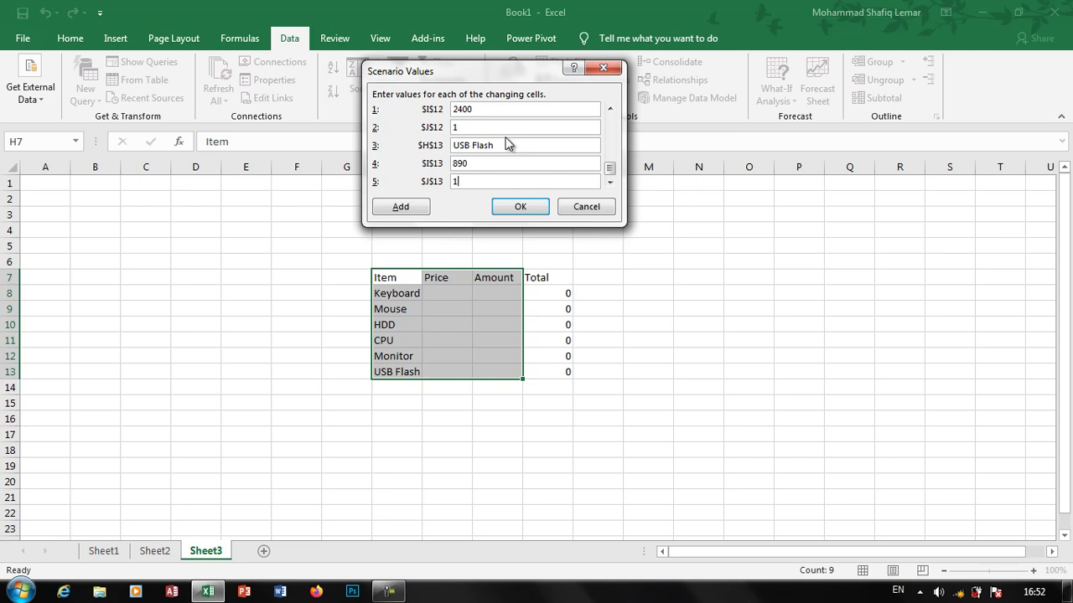
click(521, 206)
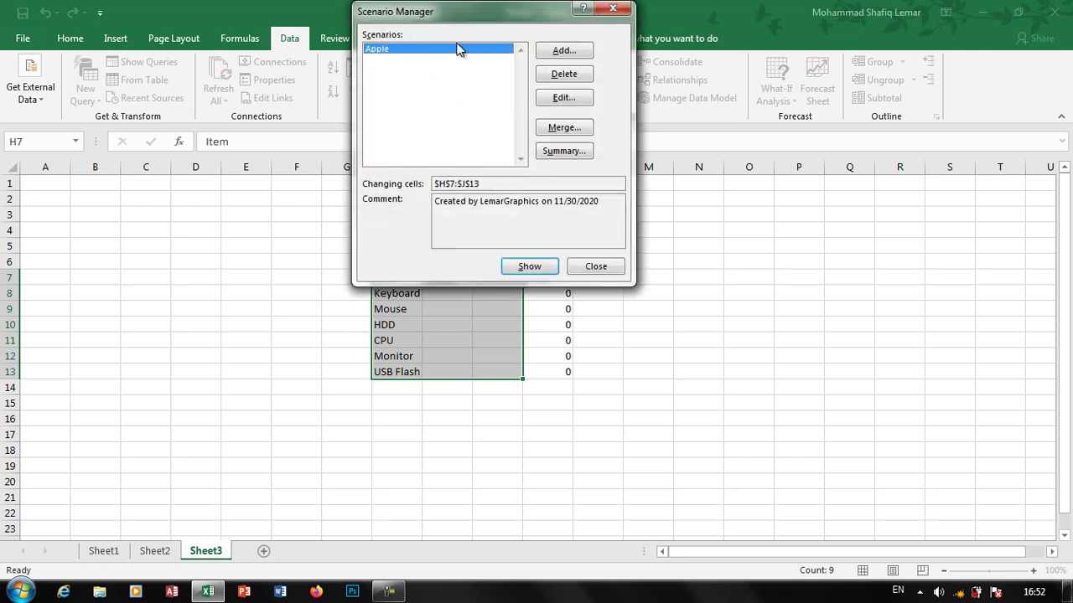
Add a Dell scenario with Keyboard 160×1 and Mouse 120×1.
click(567, 52)
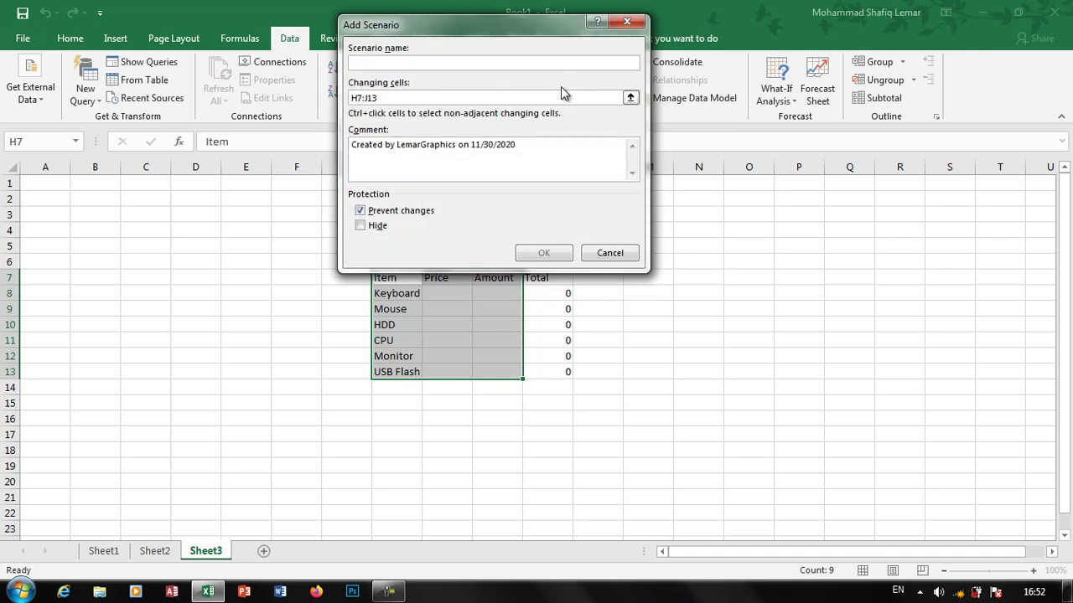
text(Dell)
click(543, 253)
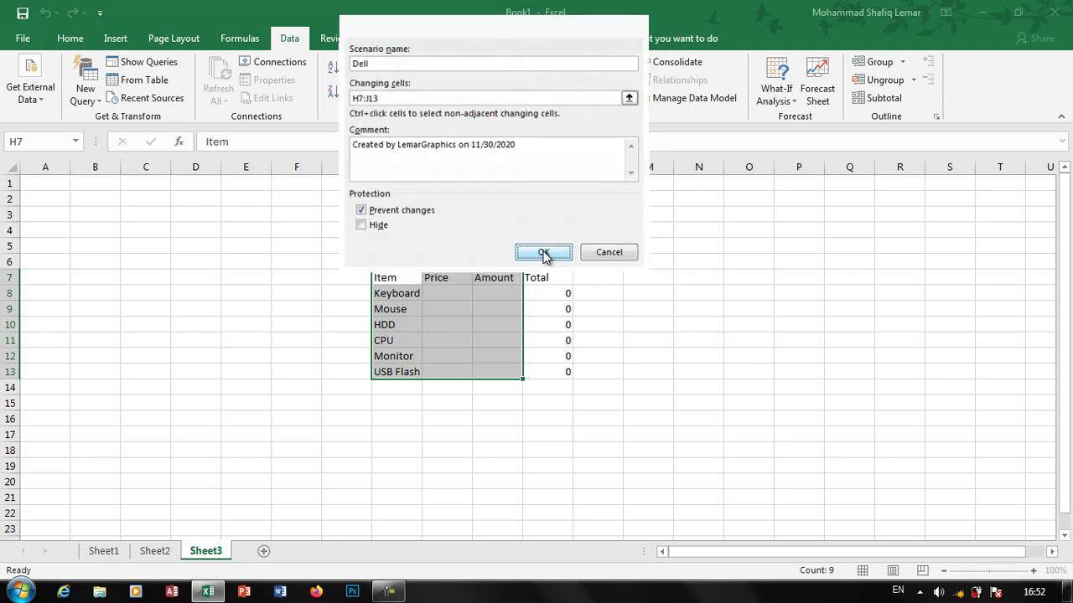
key(Tab)
key(Tab)
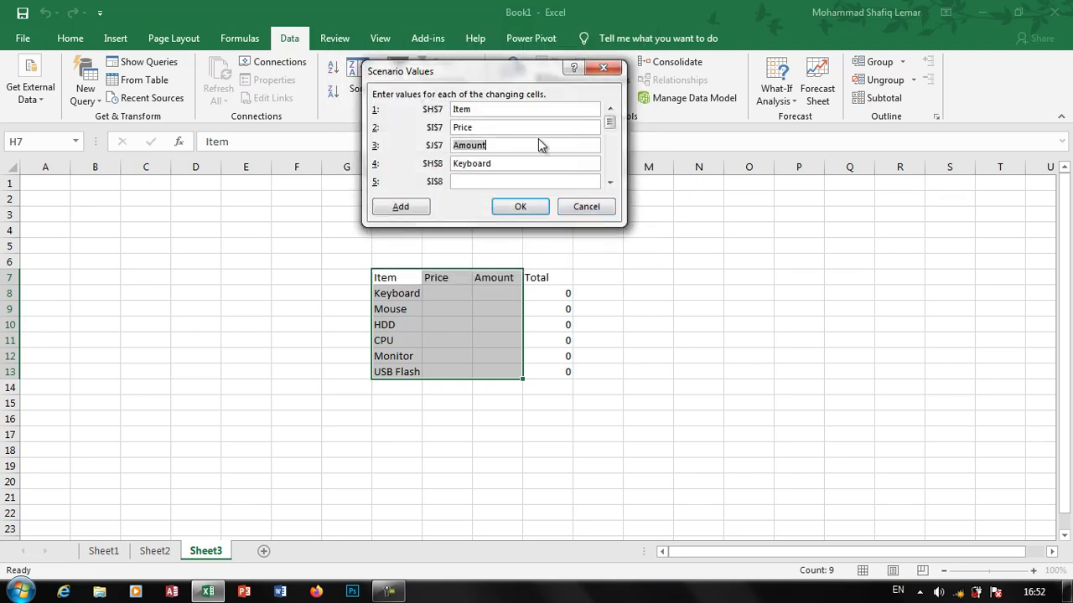
key(Tab)
key(Tab)
text(16)
text(0)
key(Tab)
text(1)
key(Tab)
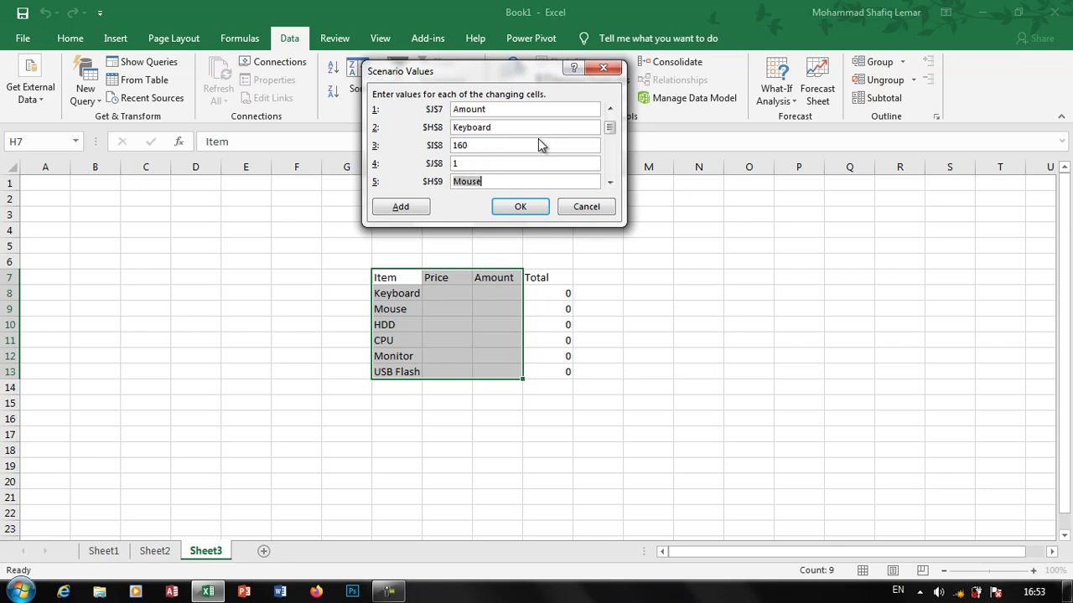
key(Tab)
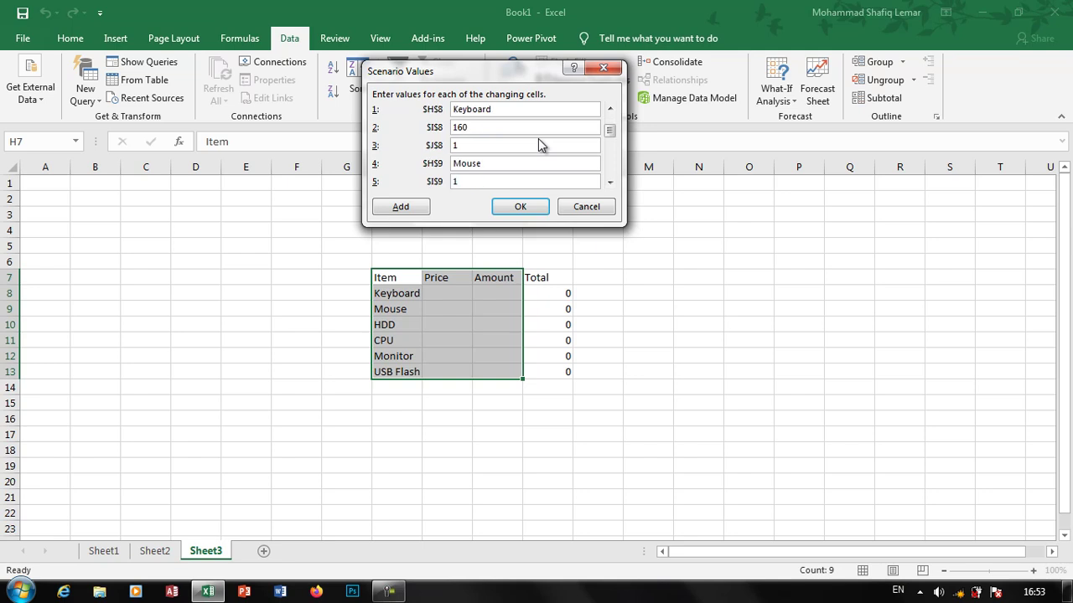
text(120)
key(Tab)
text(1)
key(Tab)
Enter Dell values HDD 8000×4 and CPU 4560×1.
key(Tab)
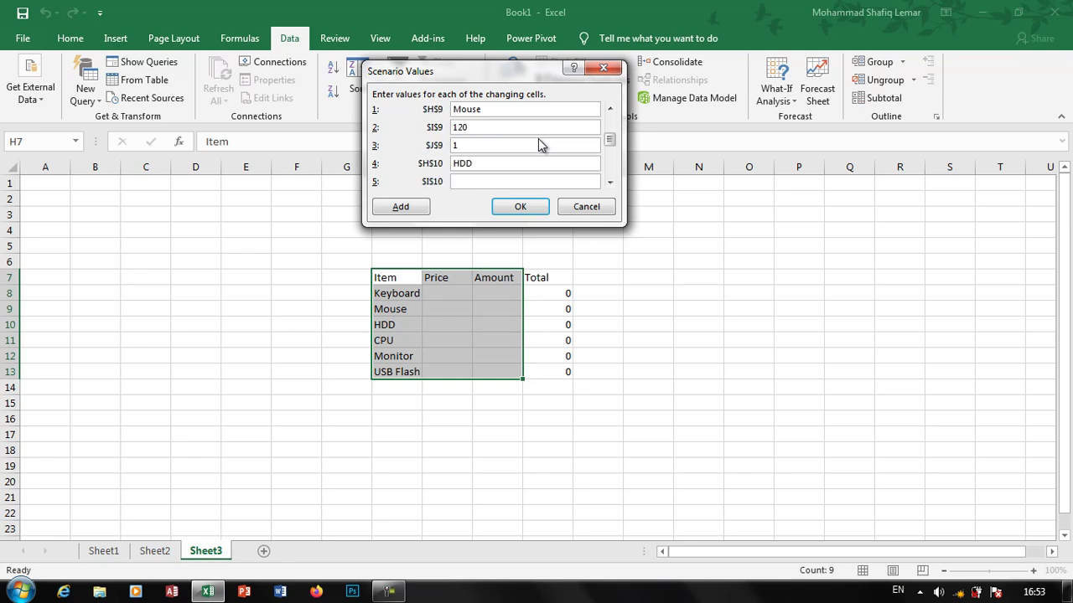
text(8000)
key(Tab)
text(4)
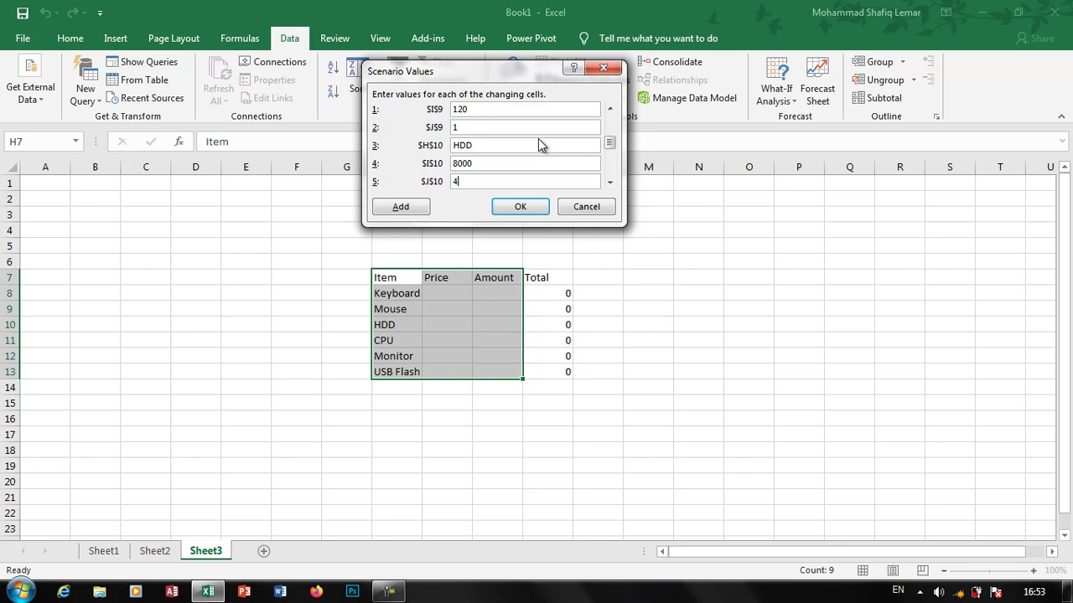
key(Tab)
key(Tab)
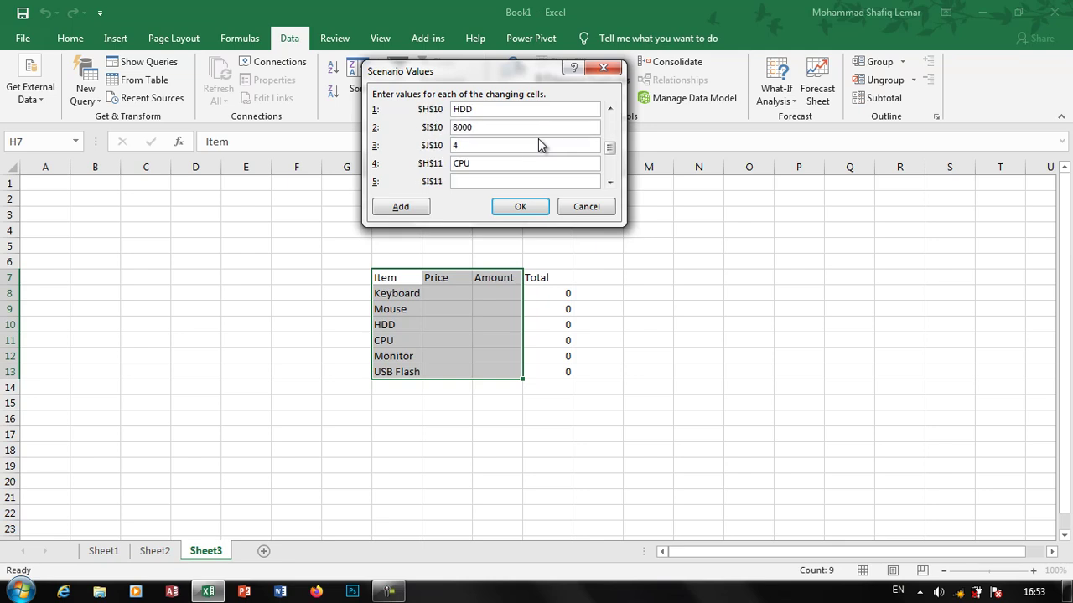
text(45)
text(60)
key(Tab)
text(1)
key(Tab)
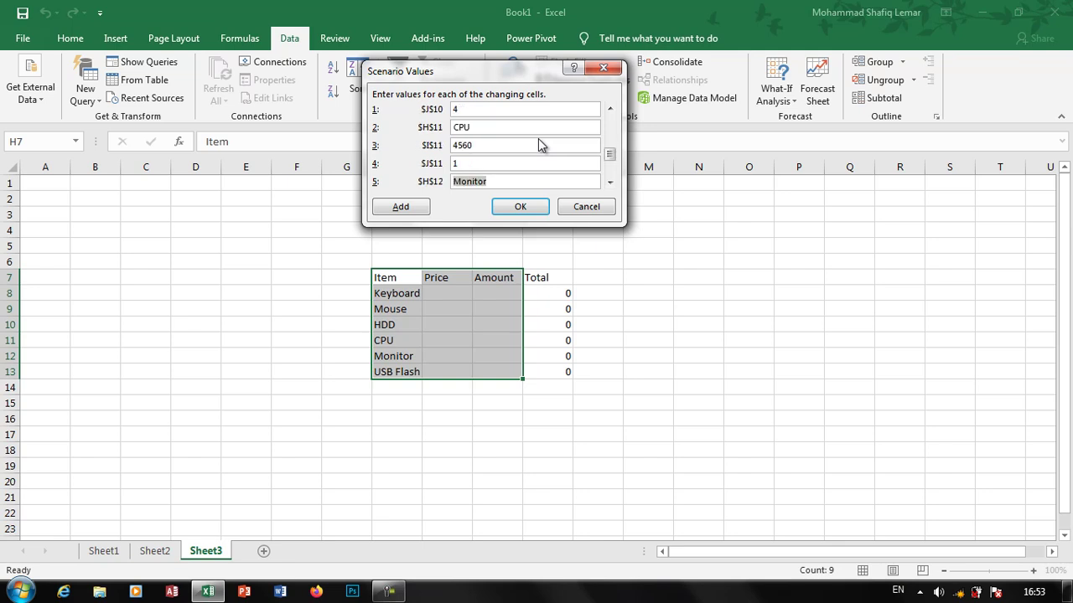
key(Tab)
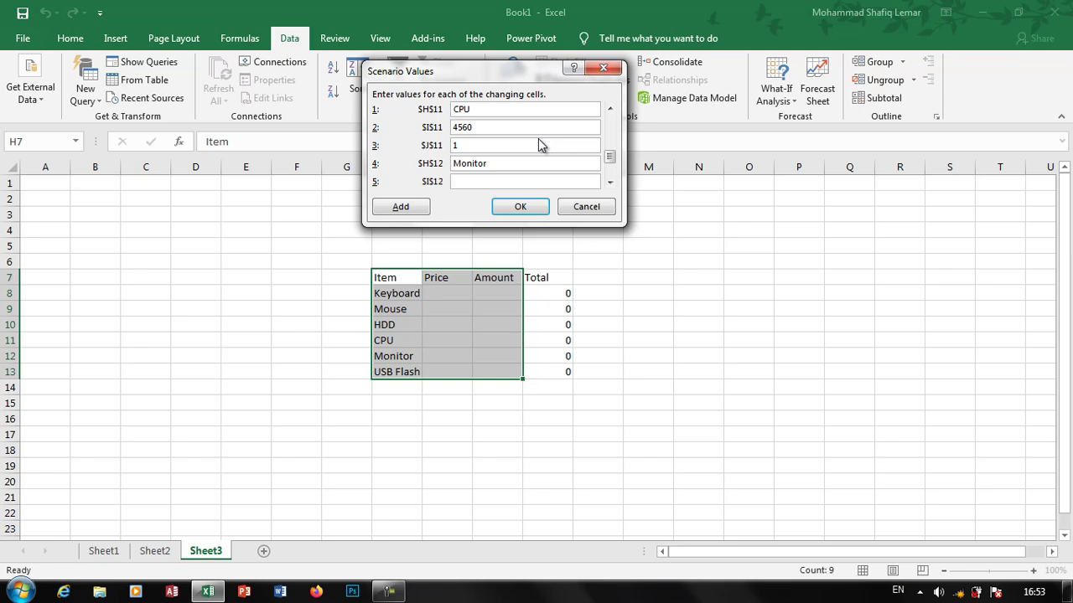
Enter Monitor 2900×2 and USB Flash 750×1, then save the Dell scenario.
text(2900)
key(Tab)
text(2)
key(Tab)
key(Tab)
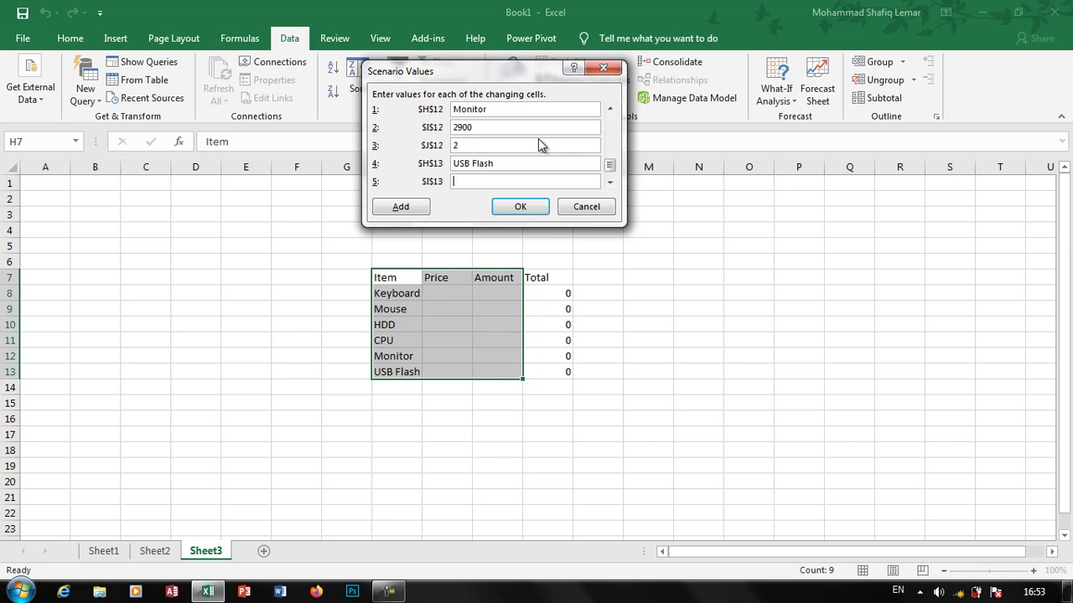
text(750)
key(Tab)
text(1)
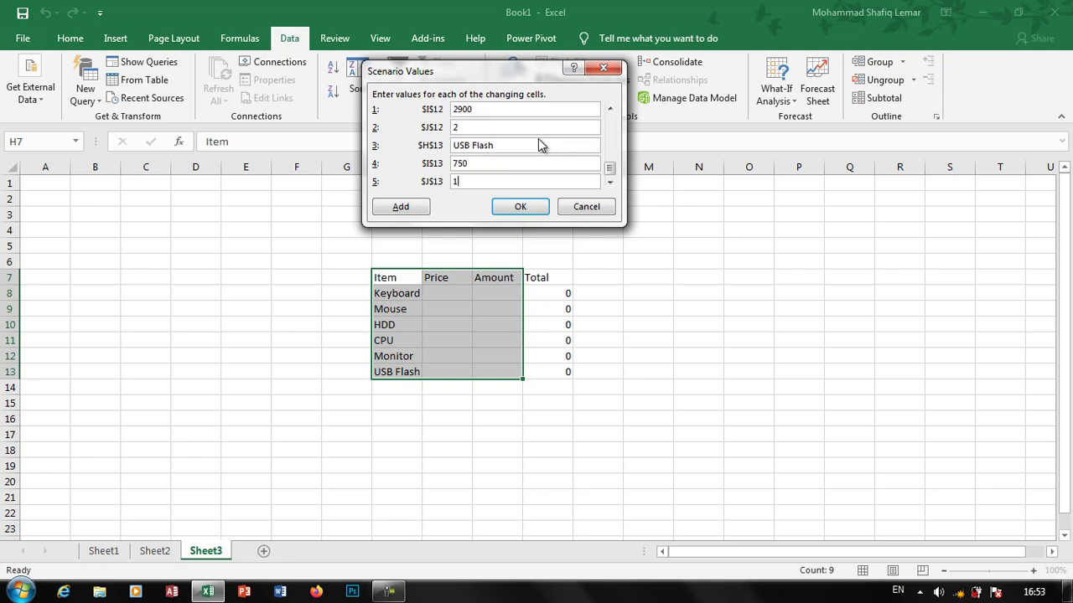
click(535, 208)
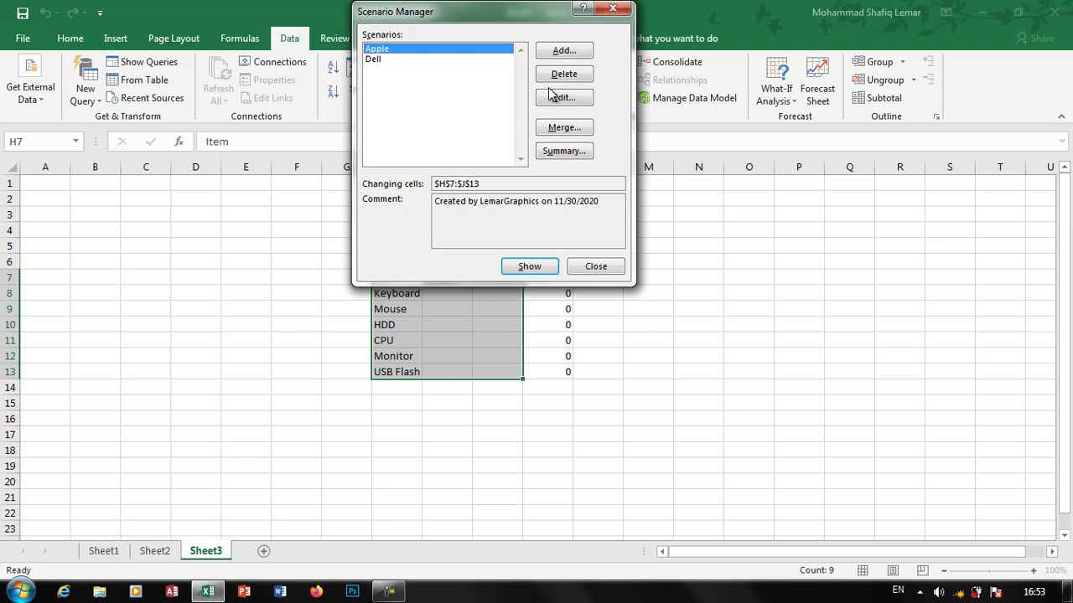
Show the Apple scenario, giving Totals 250, 360, 4500, 7800, 2400 and 890.
drag(486, 17, 799, 53)
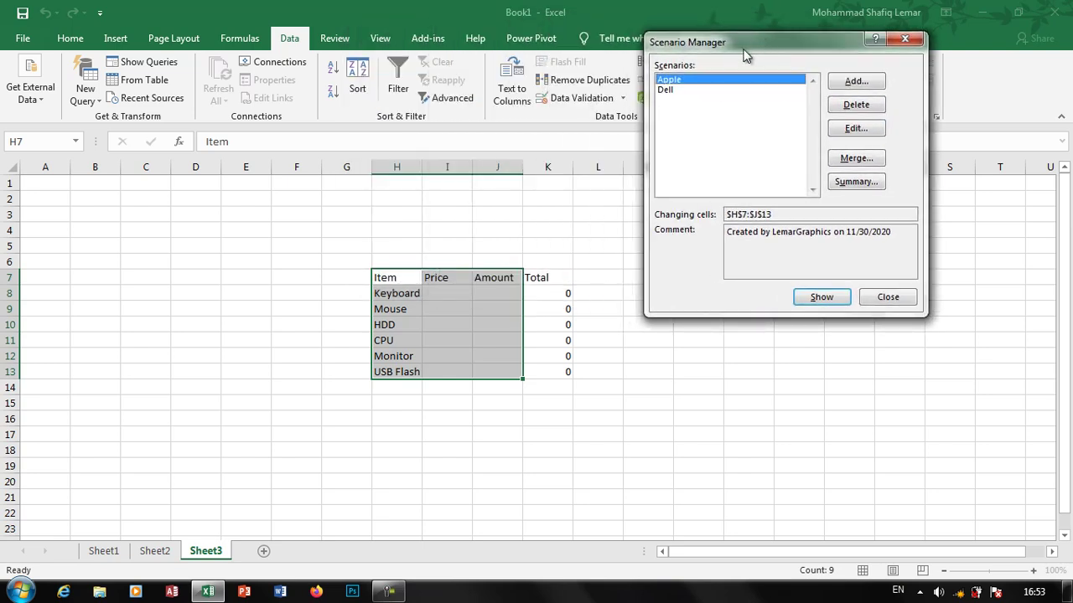
click(694, 90)
click(683, 80)
click(835, 298)
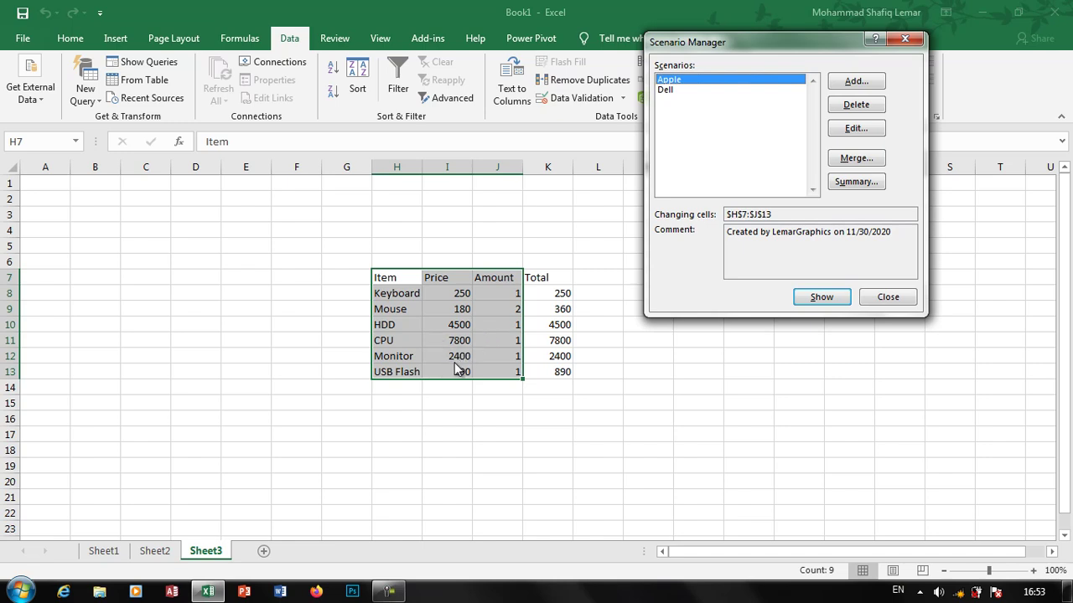
key(F9)
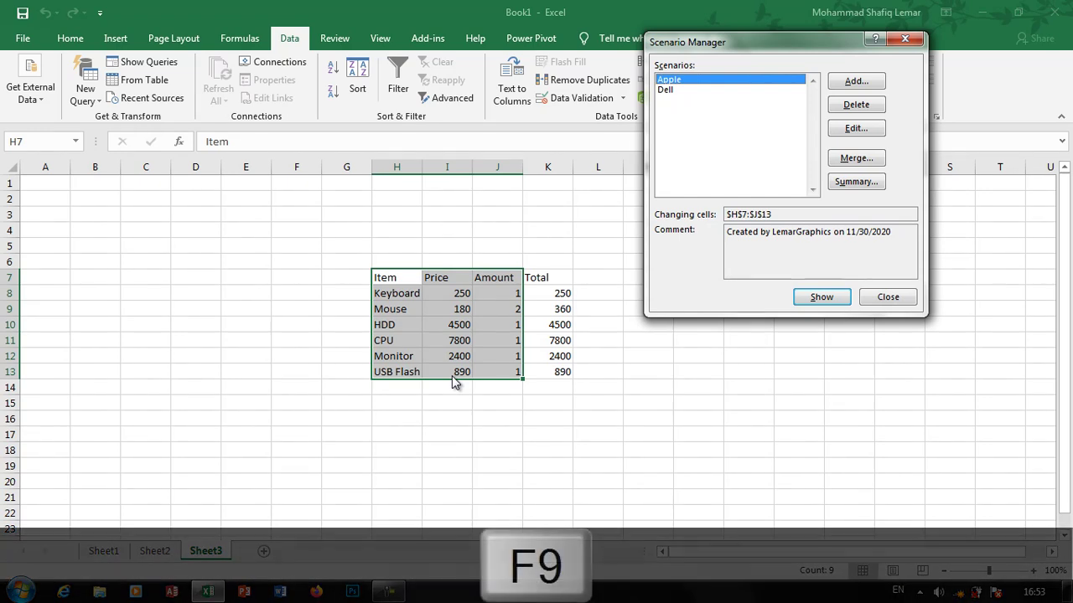
Show the Dell scenario (Totals 160, 120, 32000, 4560, 5800, 750) and close Scenario Manager.
click(681, 90)
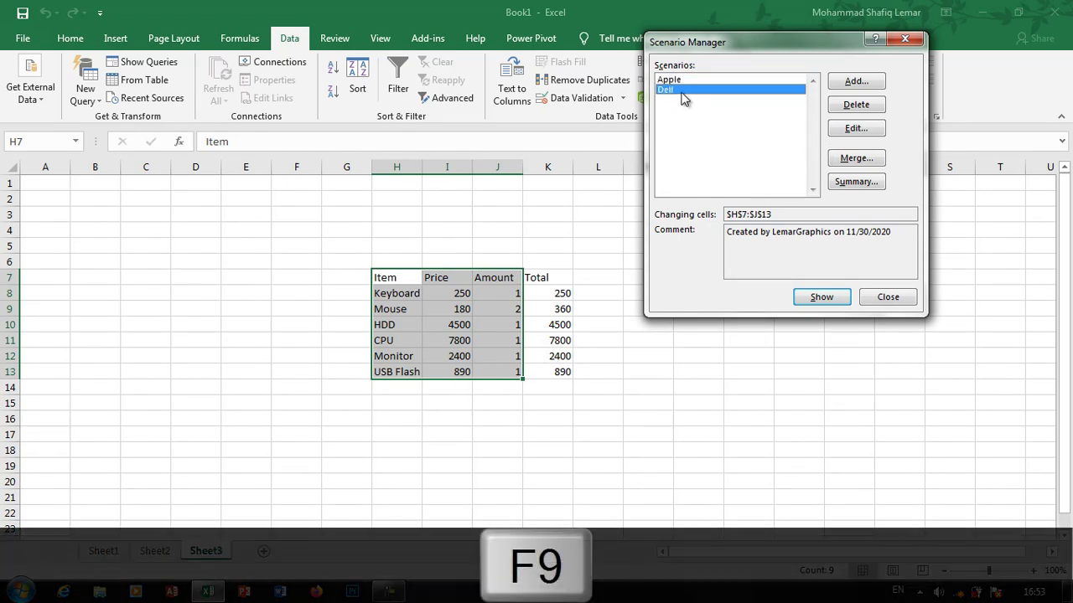
click(816, 299)
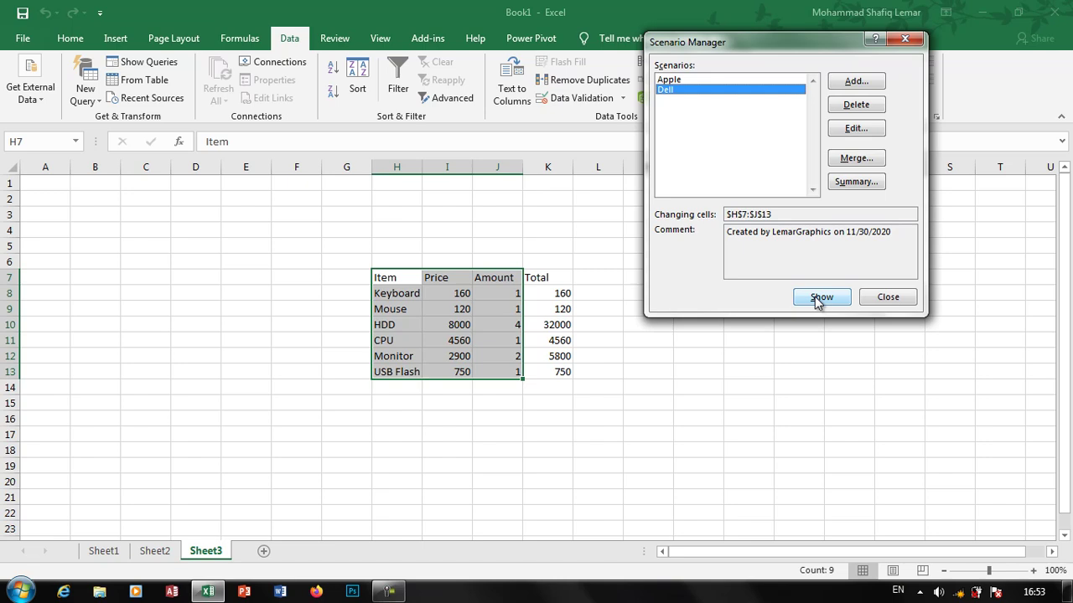
key(F9)
click(898, 303)
click(593, 388)
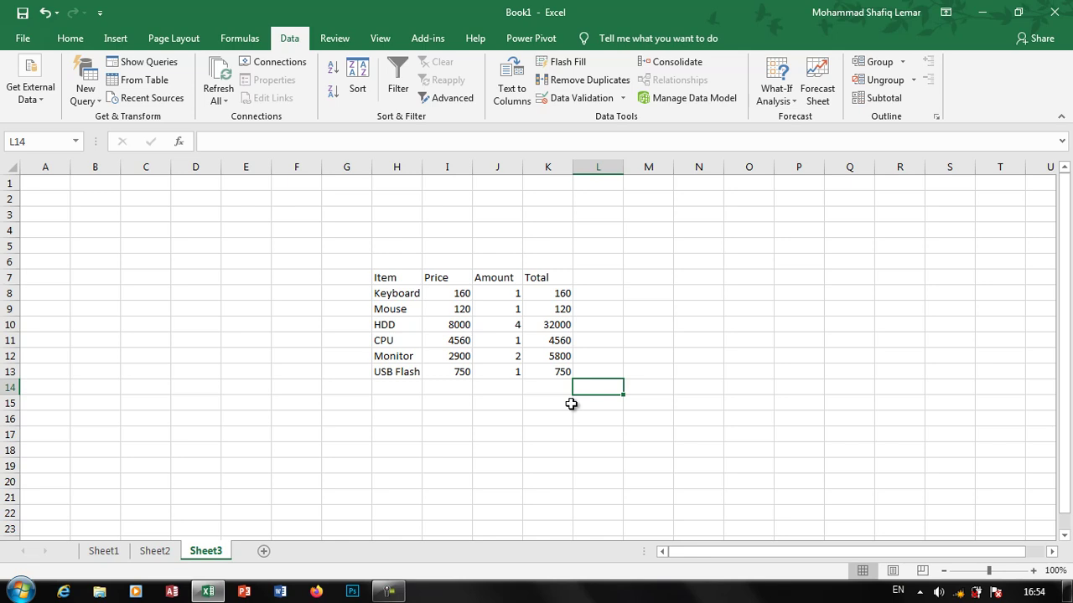
key(ctrl+z)
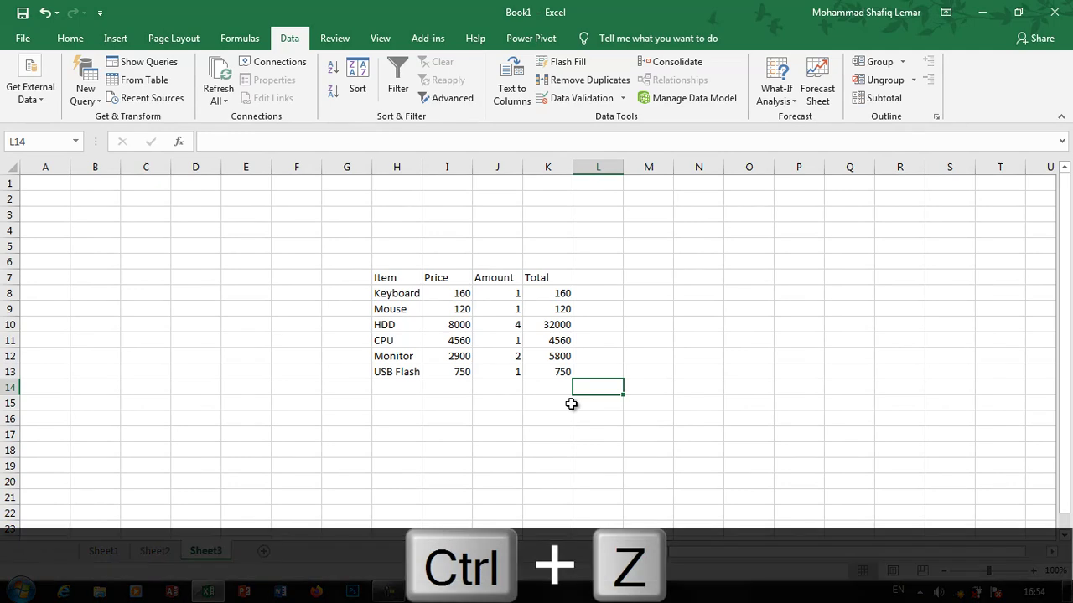
Generate a Scenario summary report from Scenario Manager covering the Apple and Dell scenarios.
click(781, 95)
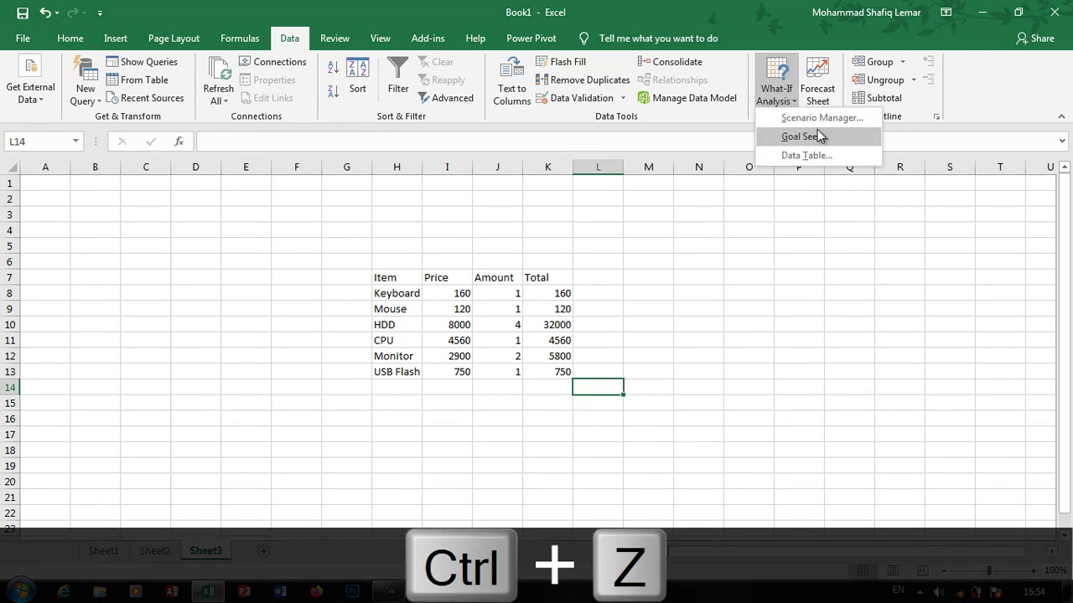
click(817, 117)
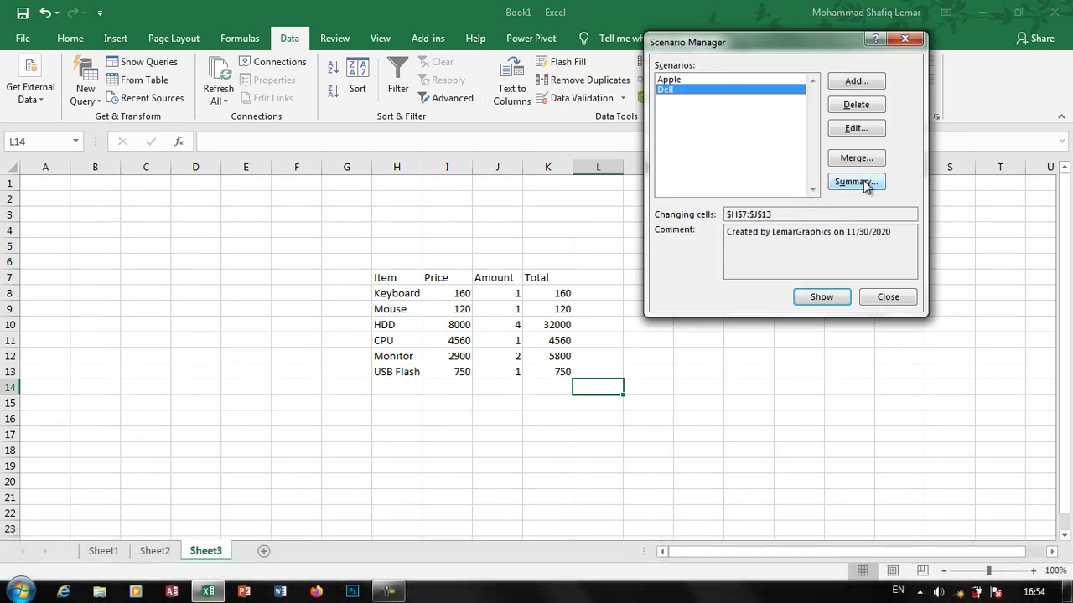
click(863, 183)
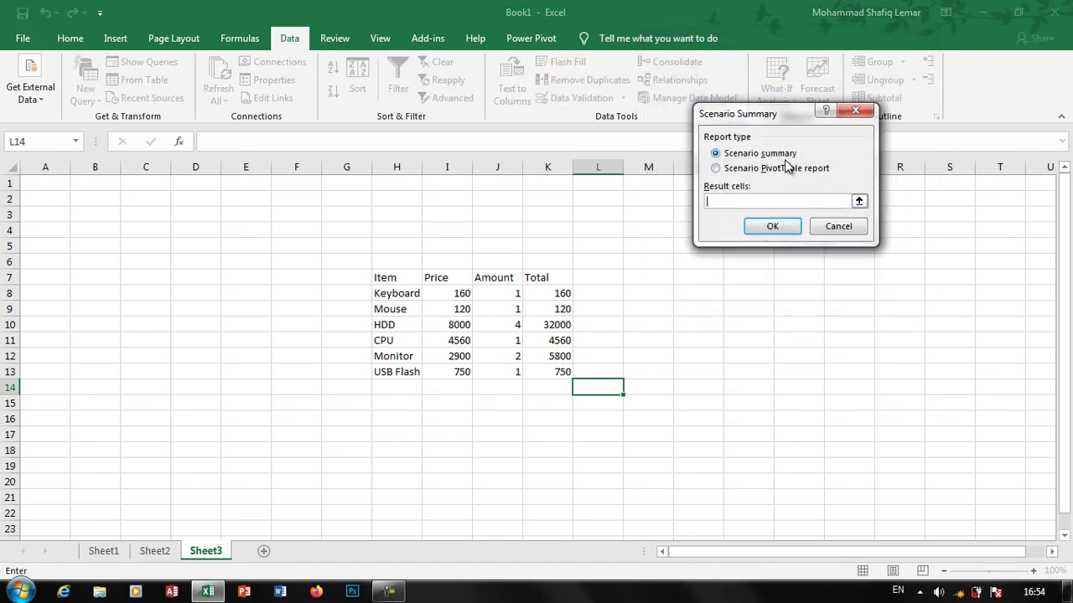
click(760, 227)
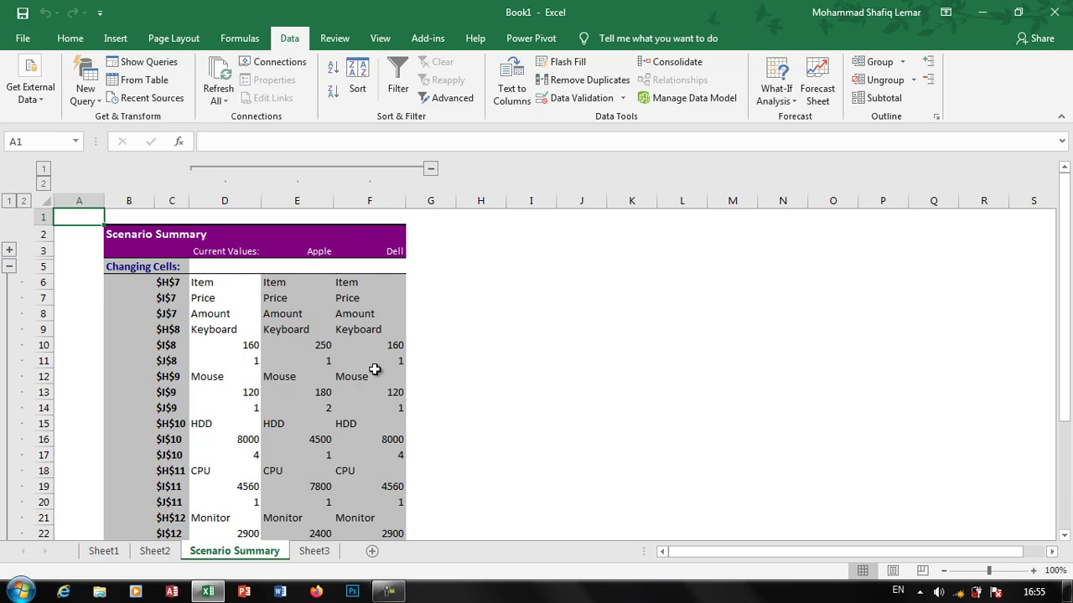
scroll(369, 352, down, 7)
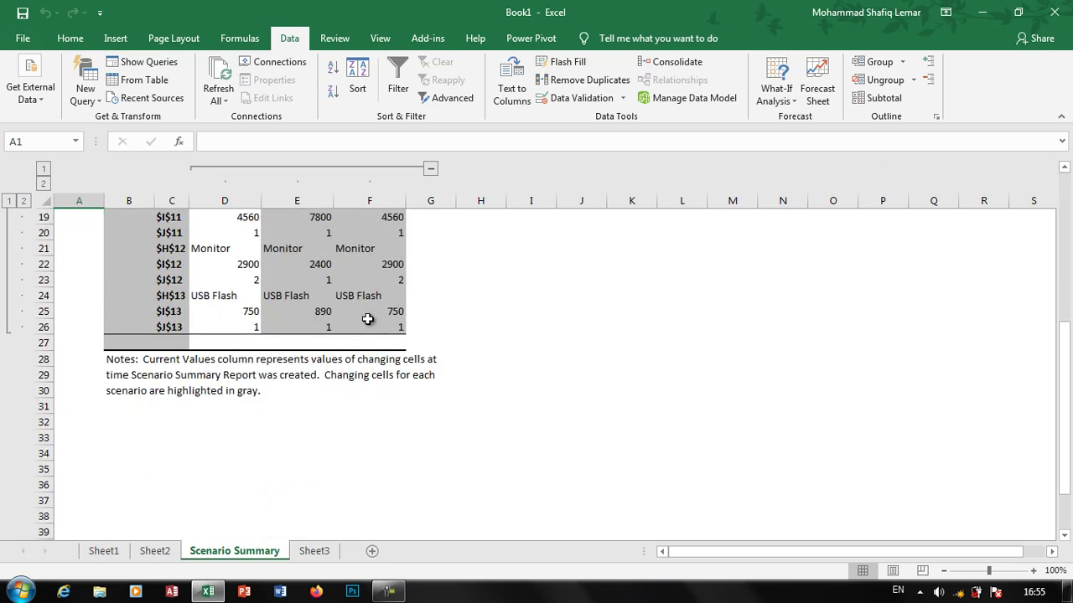
key(ctrl+shift+Down)
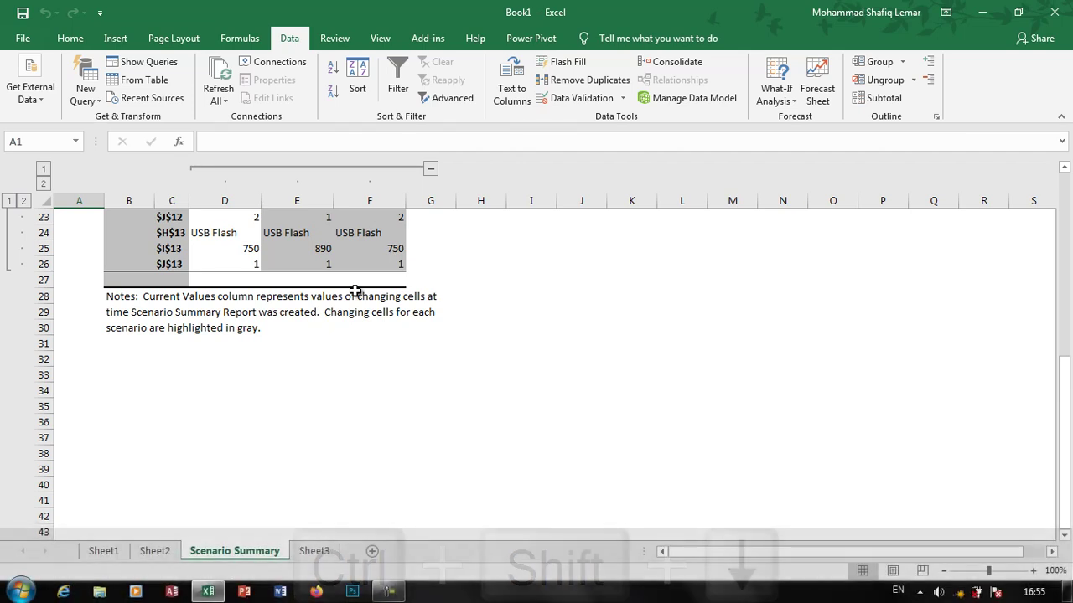
scroll(355, 293, up, 7)
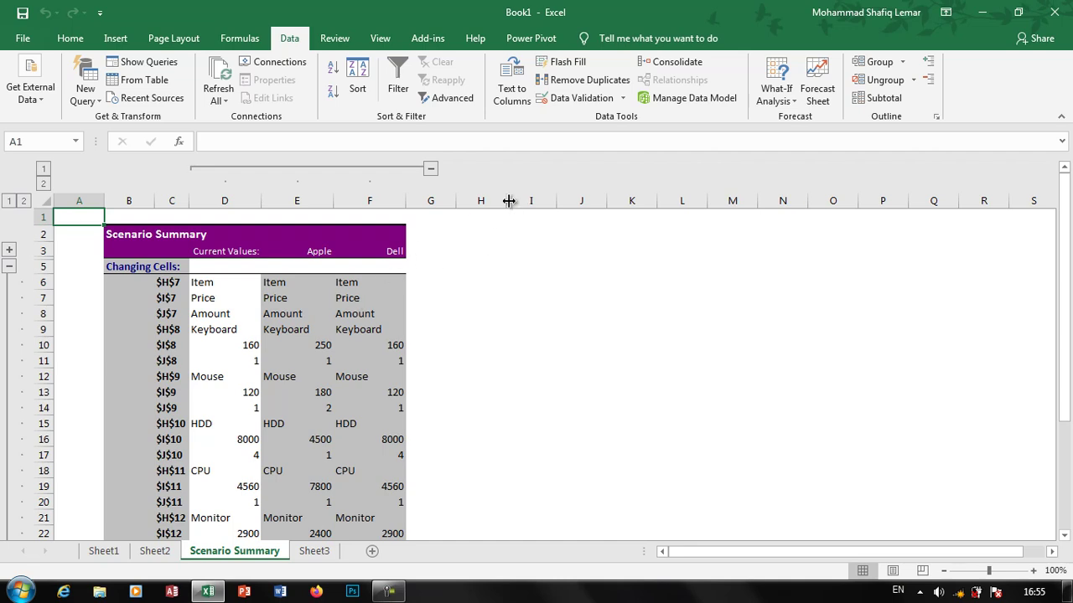
click(769, 99)
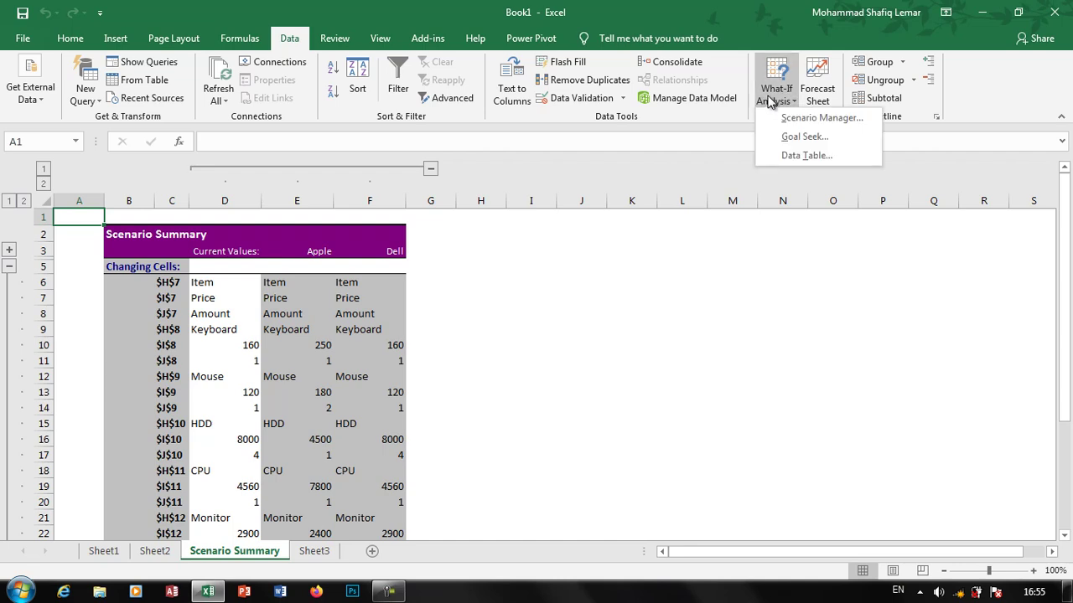
click(692, 290)
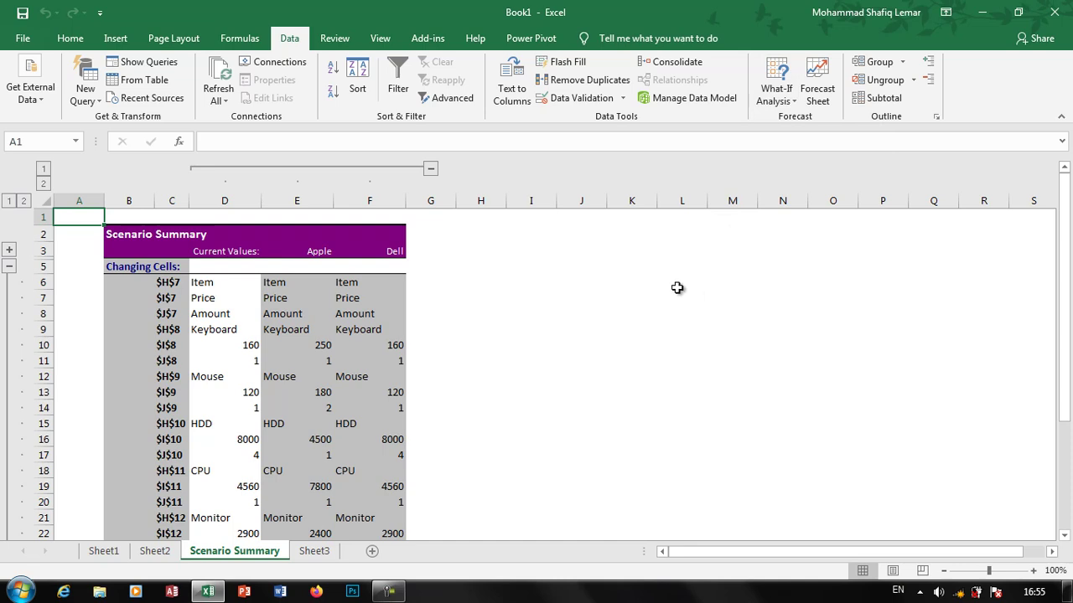
click(663, 297)
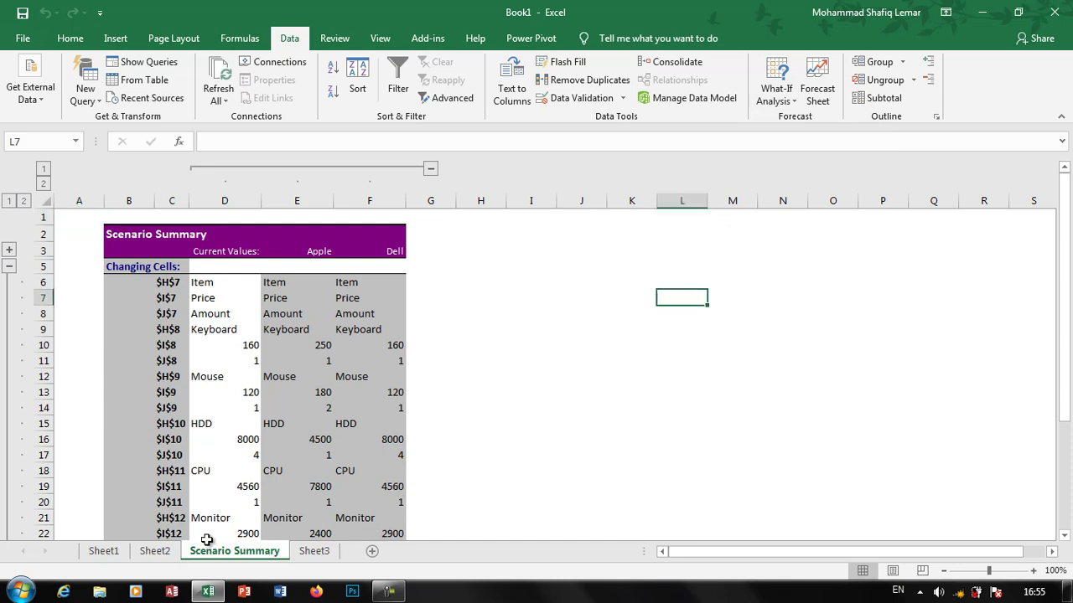
click(161, 557)
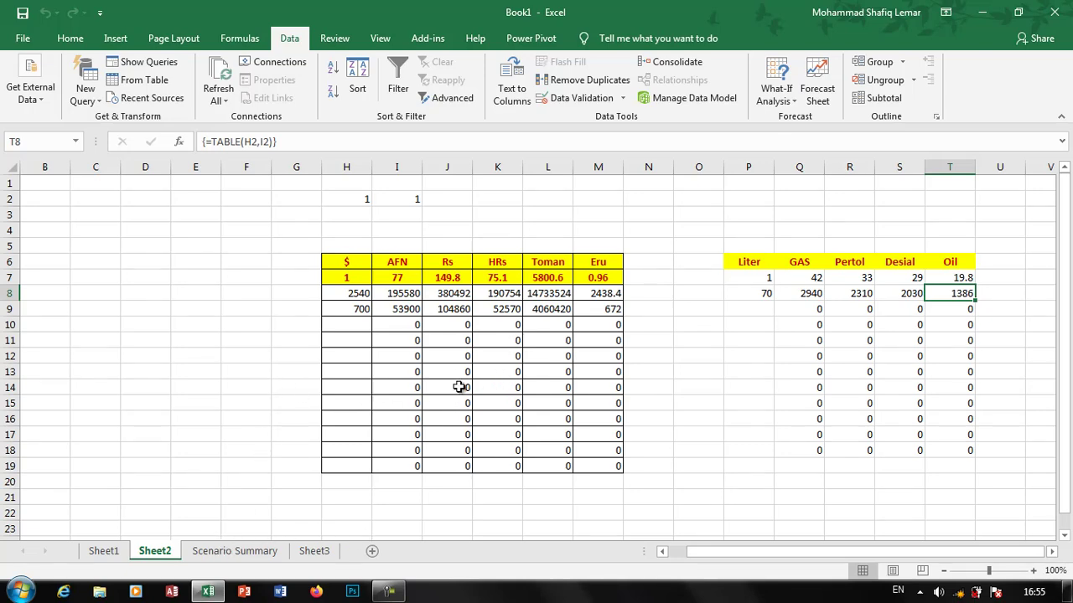
key(F9)
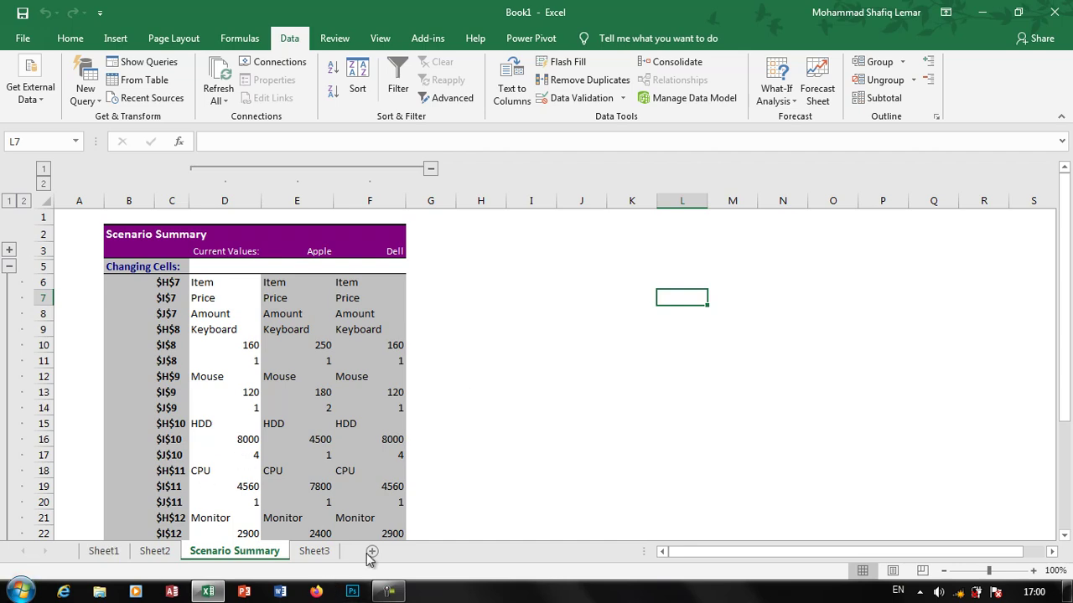
Insert a new sheet and fill H6:AK6 with the numbers 1 to 30.
click(416, 551)
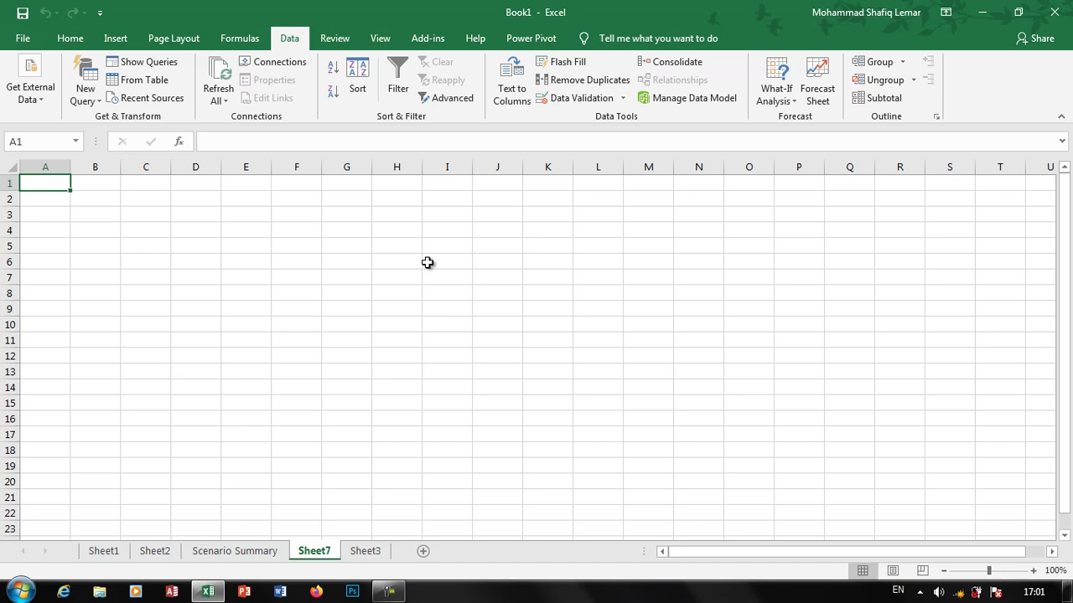
click(391, 257)
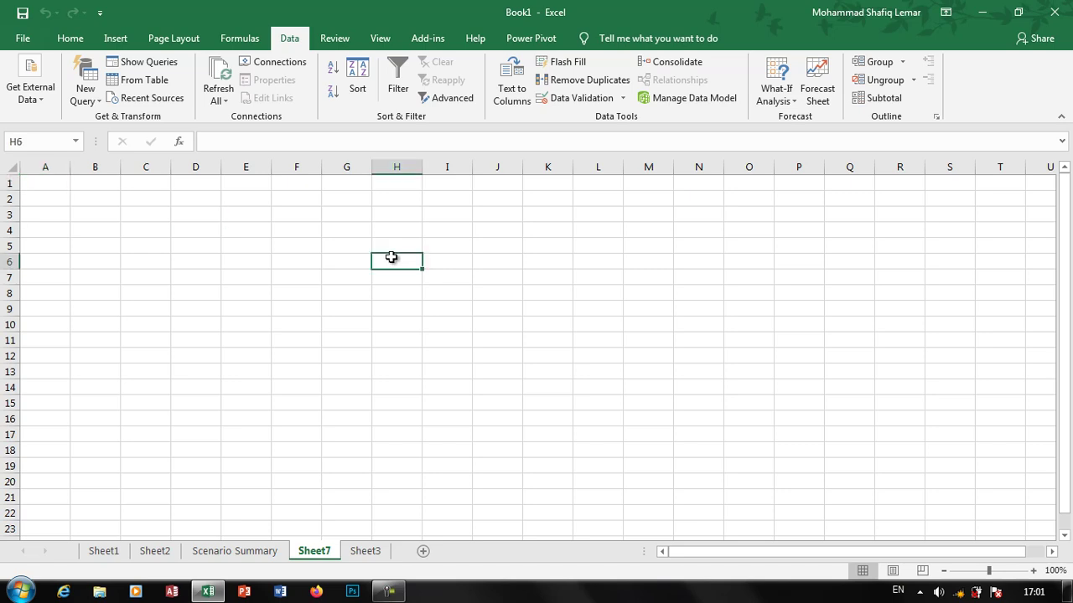
text(=)
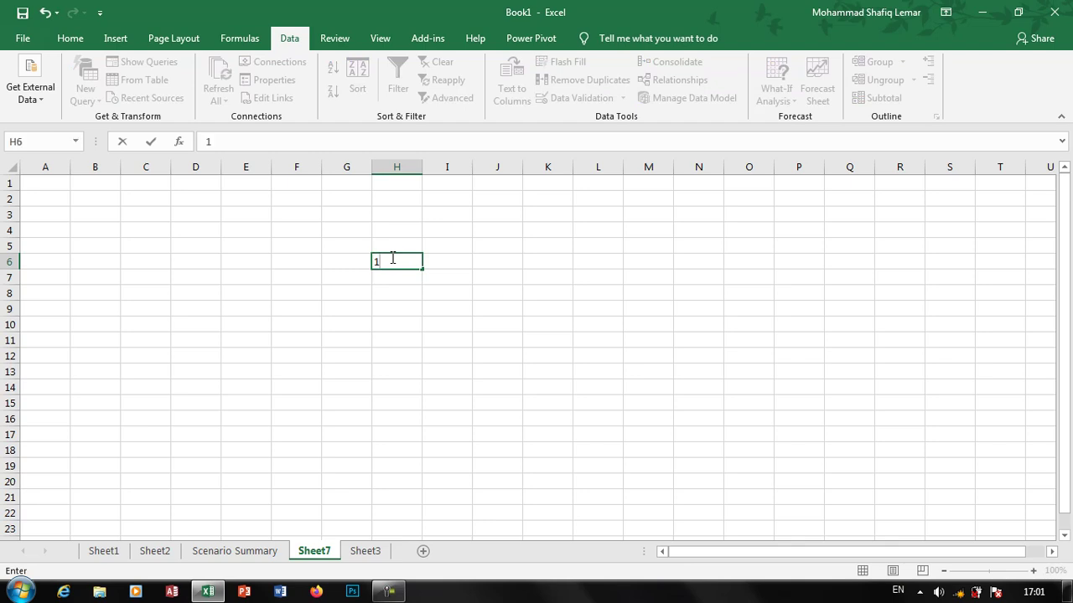
key(Tab)
text(2)
key(Tab)
key(Left)
key(Left)
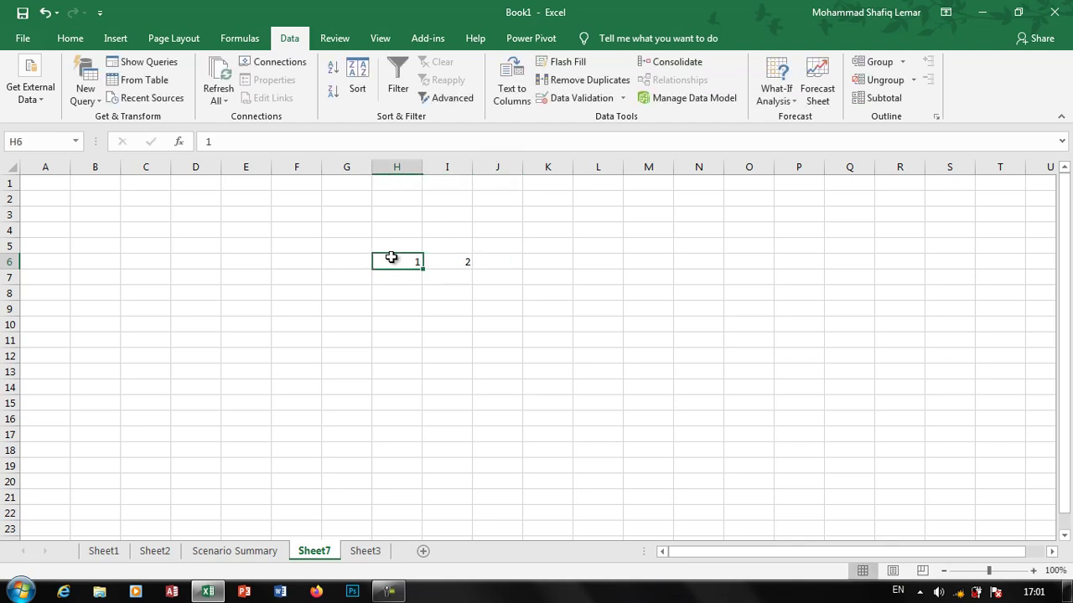
drag(392, 257, 1043, 267)
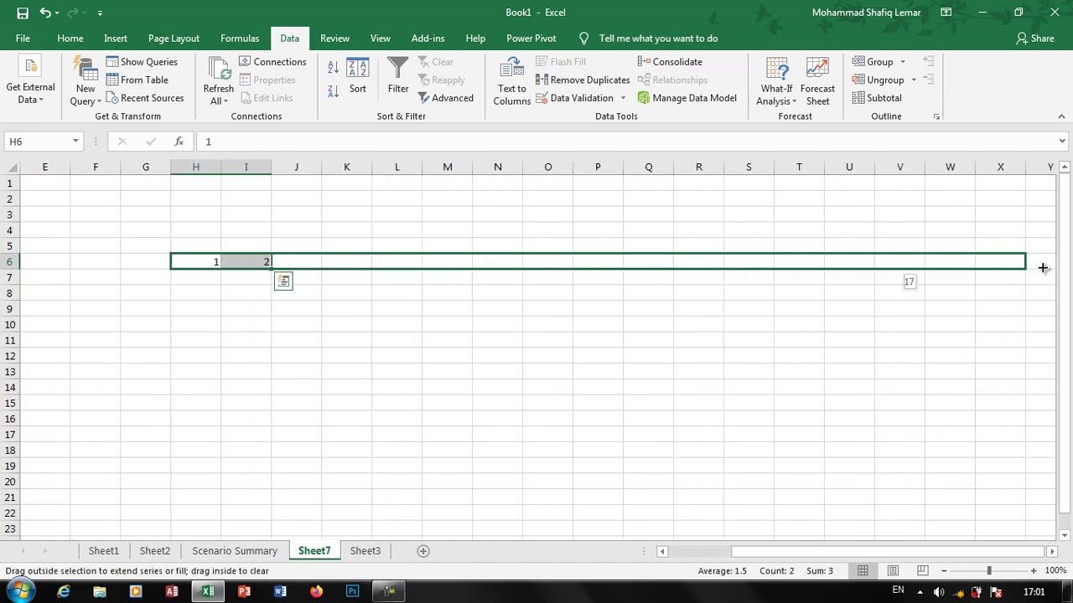
mouse_move(1042, 267)
mouse_down()
mouse_move(1043, 258)
mouse_move(628, 265)
mouse_up()
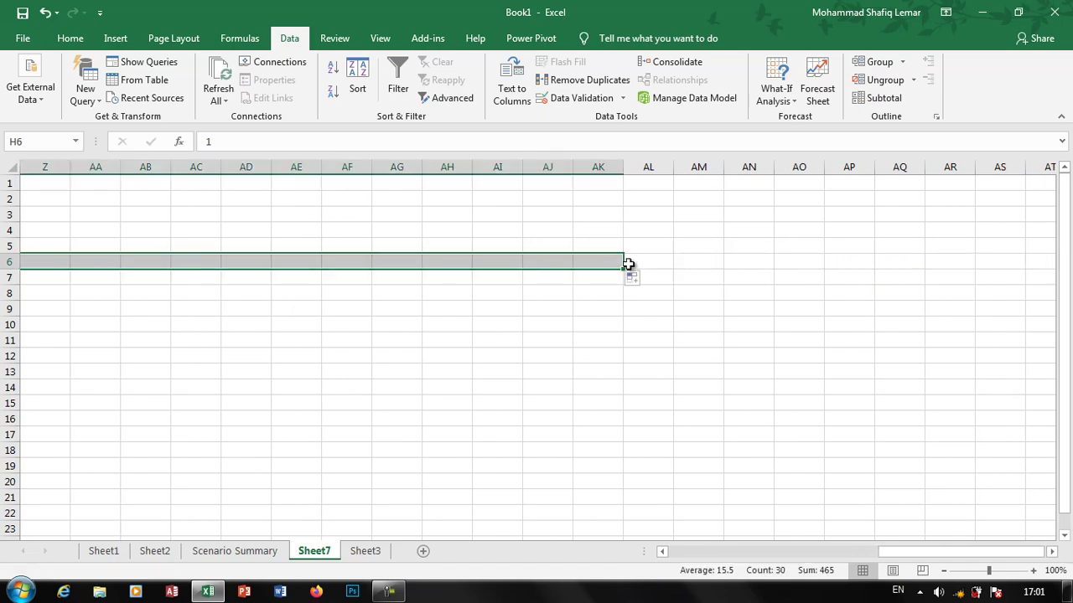
Set the width of columns H through AK to 3.
click(75, 38)
click(830, 84)
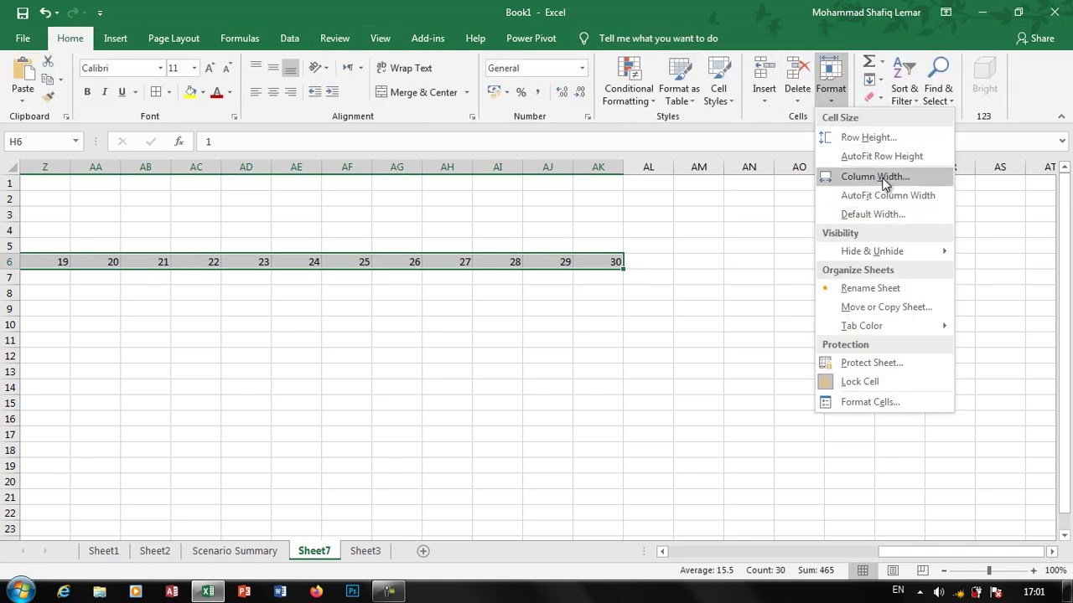
click(876, 177)
text(3)
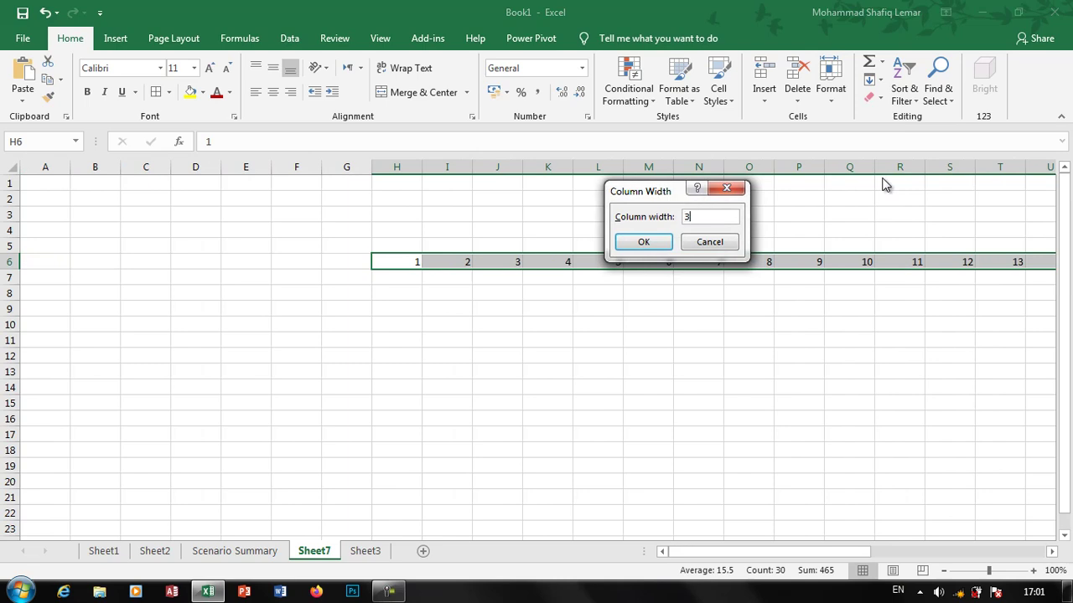
key(Return)
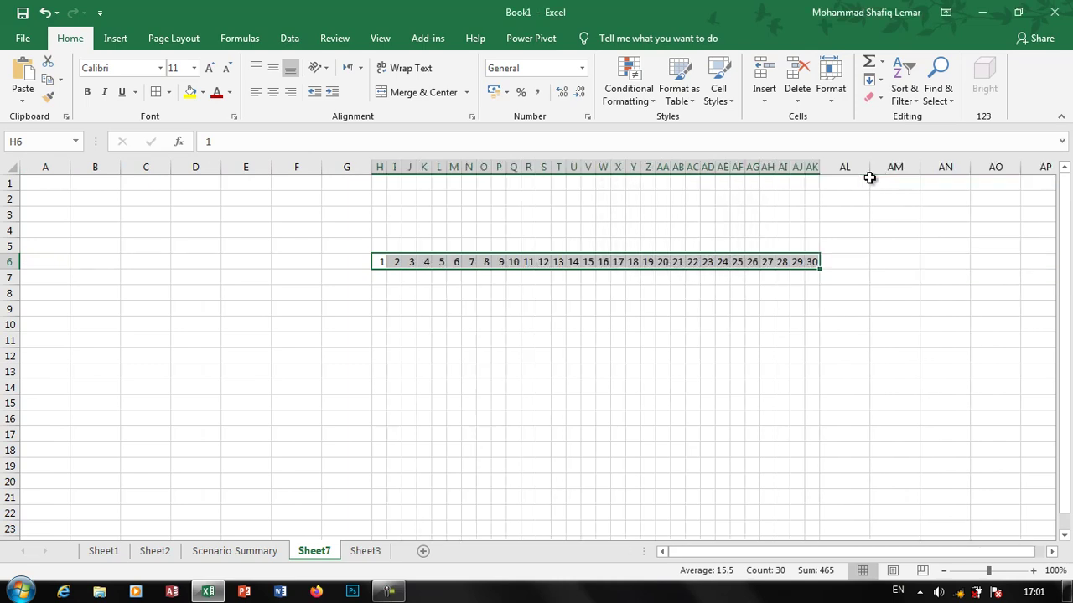
click(346, 280)
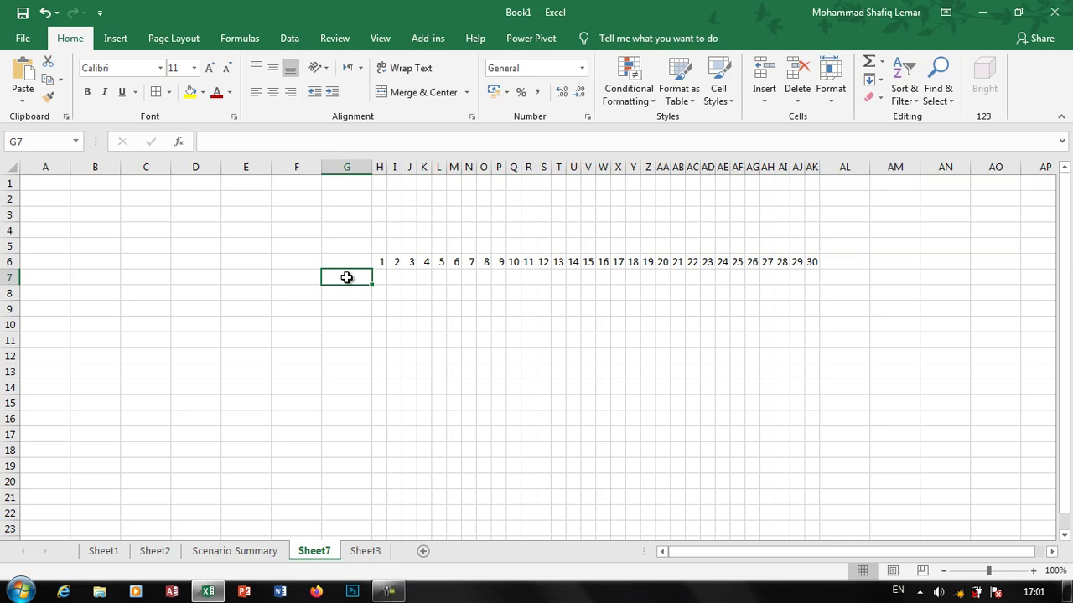
Label G7 'Cars' and enter 4, 7, 8, 5, 3, 1, 8, 7 across H7:O7.
text(Cars)
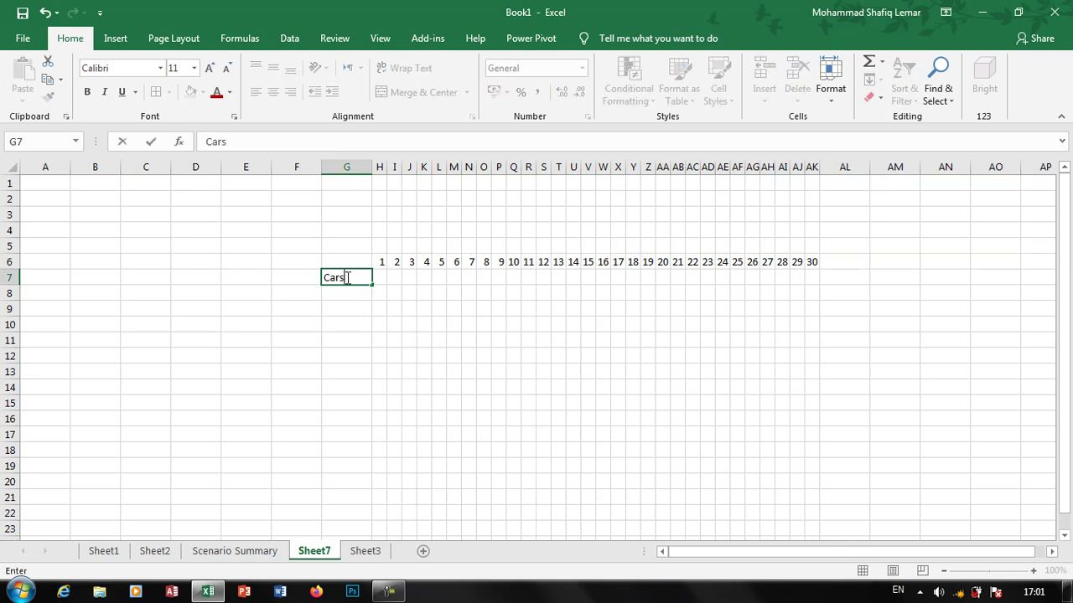
key(Tab)
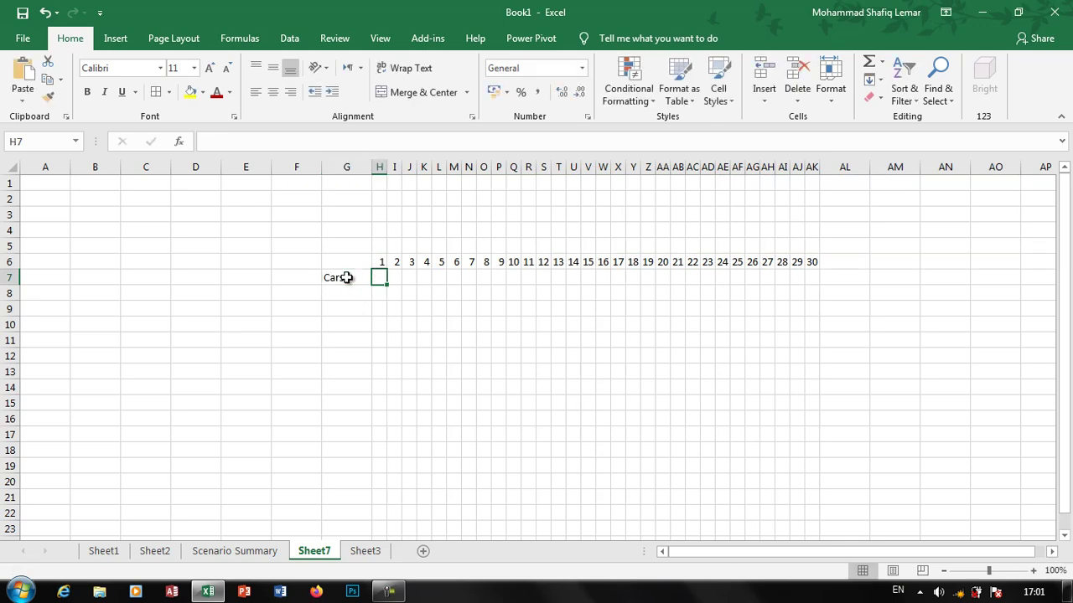
text(4)
key(Tab)
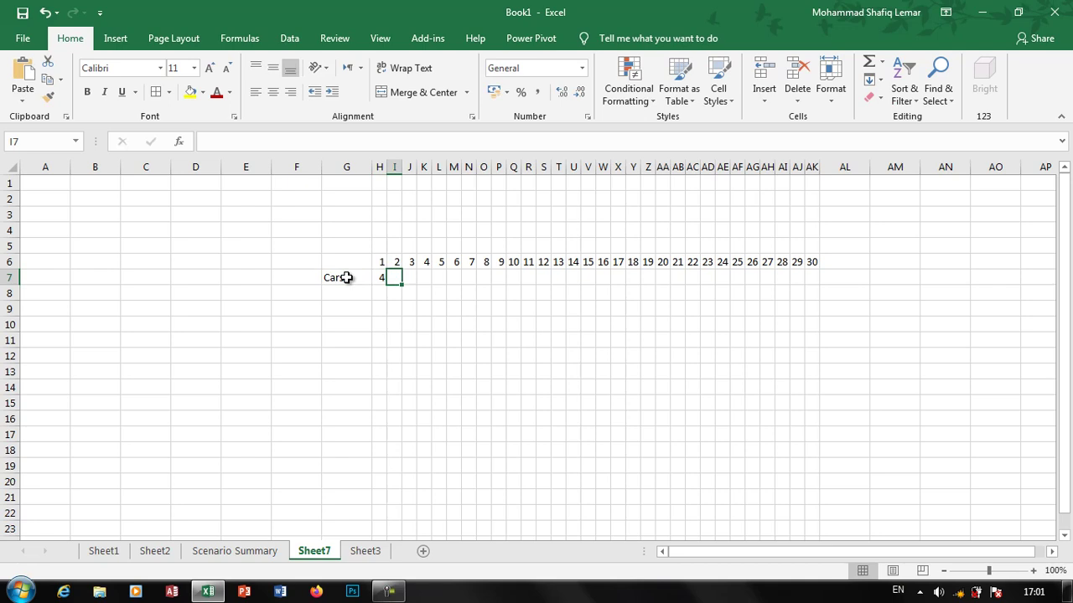
text(7)
key(Tab)
text(8)
key(Tab)
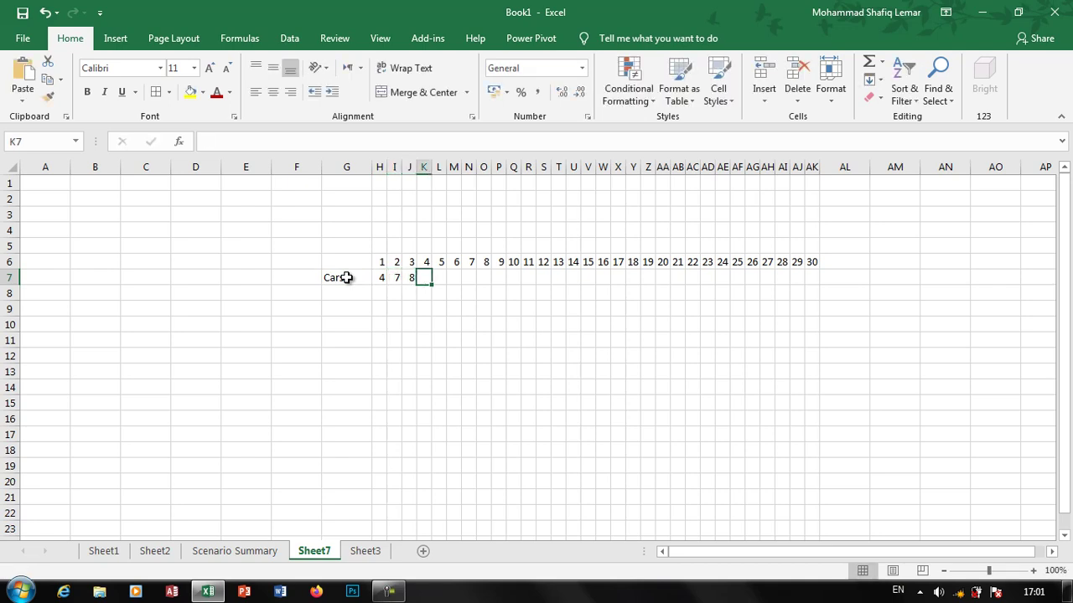
text(5)
key(Tab)
text(3)
key(Tab)
text(1)
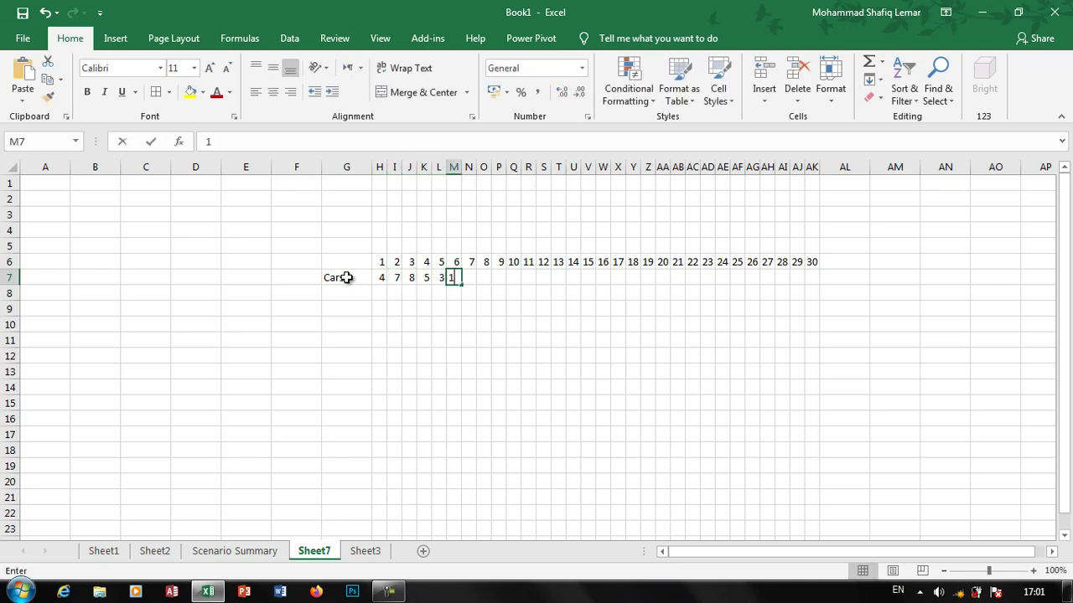
key(Tab)
text(8)
key(Tab)
text(7)
key(Tab)
Continue row 7 with 4, 10, 6, 3, 0, 0, 7, 8, 11, 15, 19, 20 through AA7.
text(4)
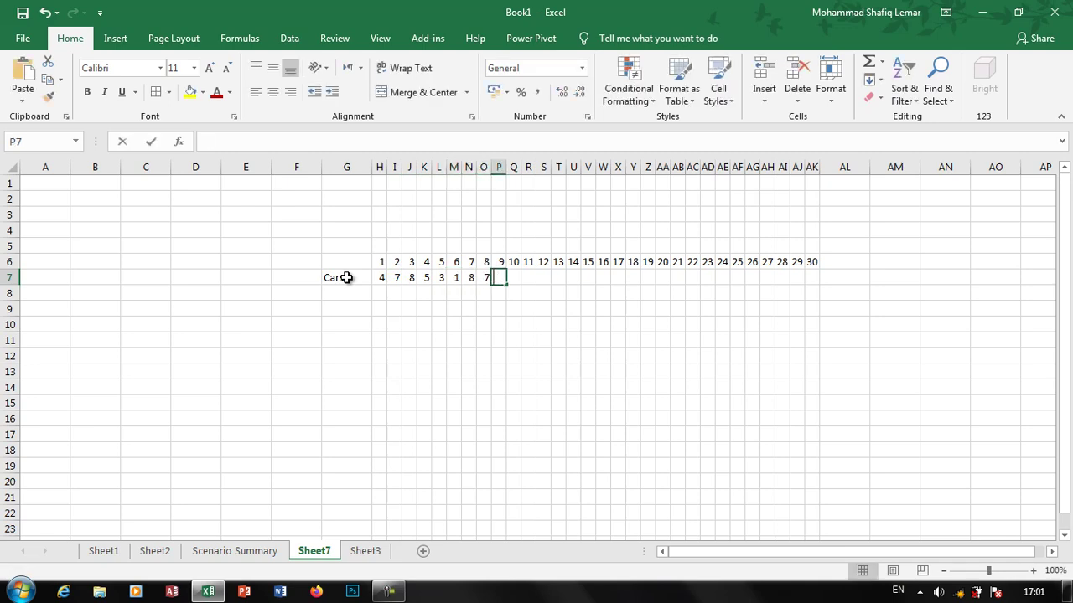
text(	10)
key(Tab)
text(6)
key(Tab)
text(3)
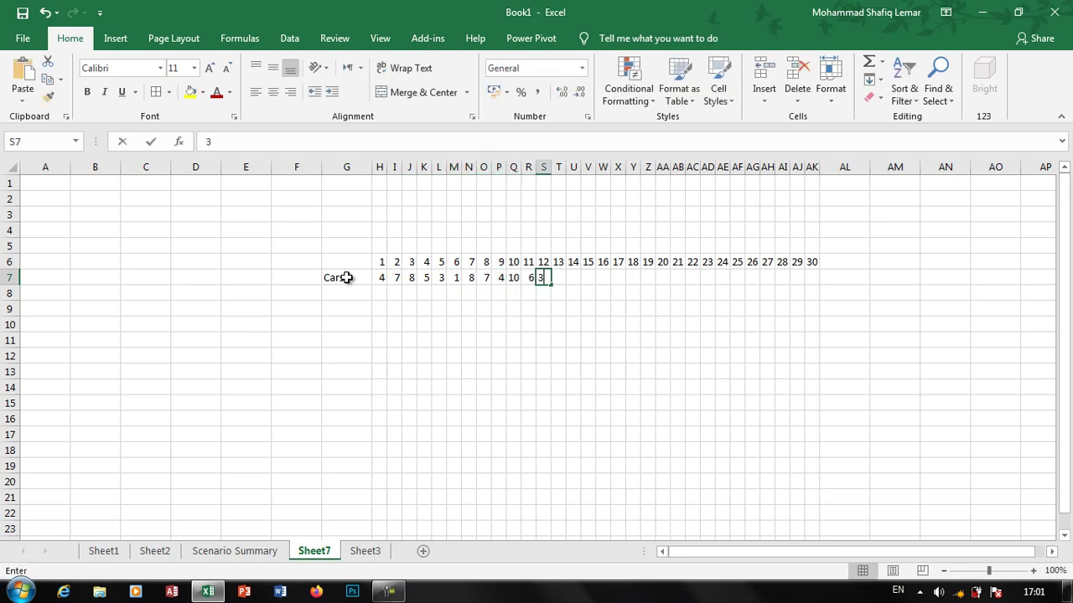
key(Tab)
text(0	0	7)
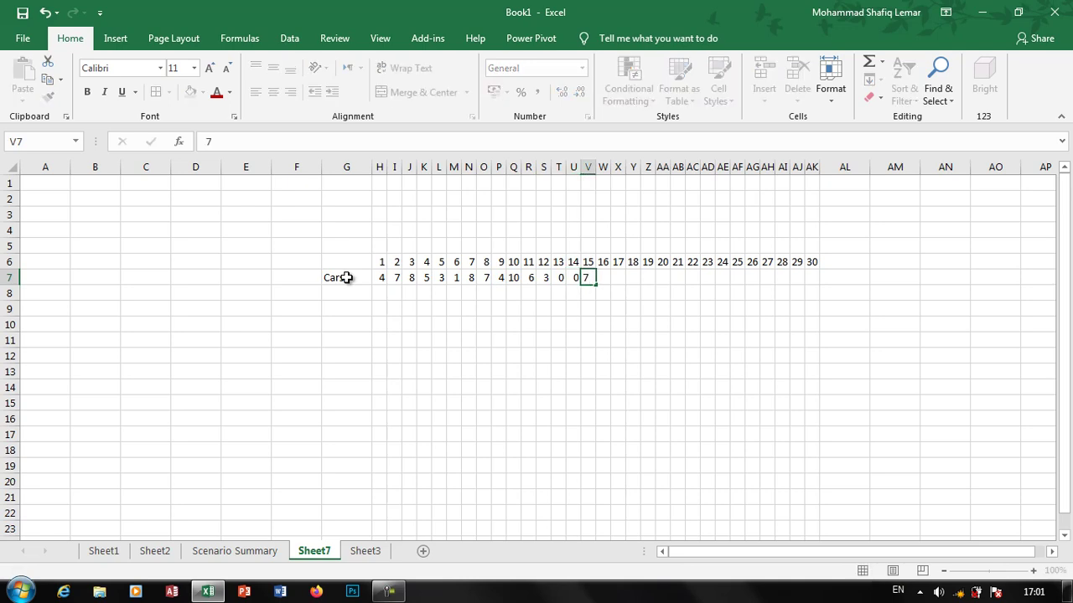
key(Tab)
text(8)
key(Tab)
text(11)
key(Tab)
text(1)
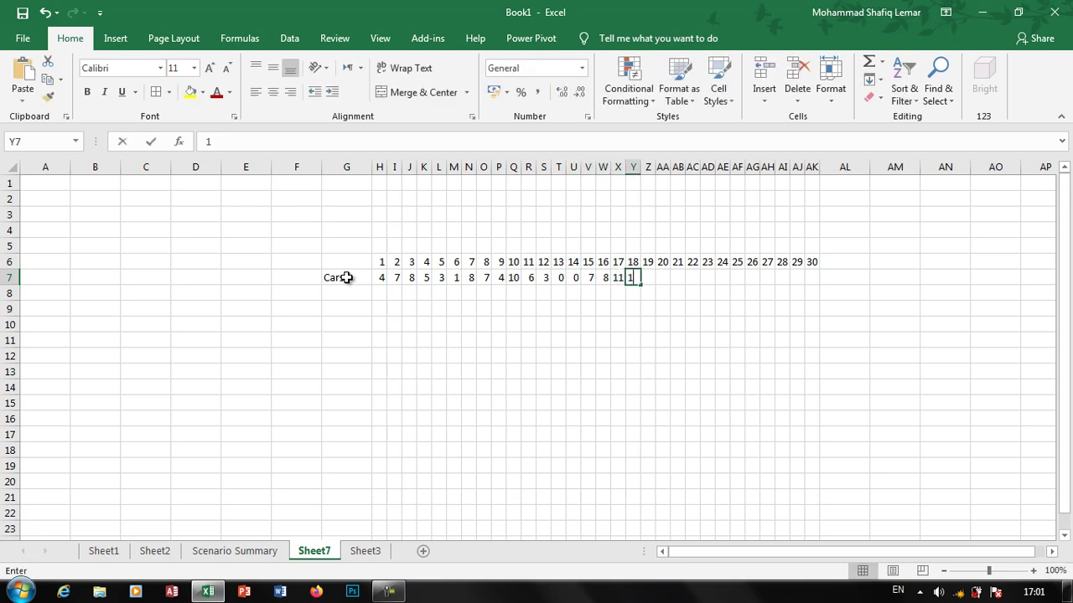
text(5)
key(Tab)
text(19)
key(Tab)
text(20)
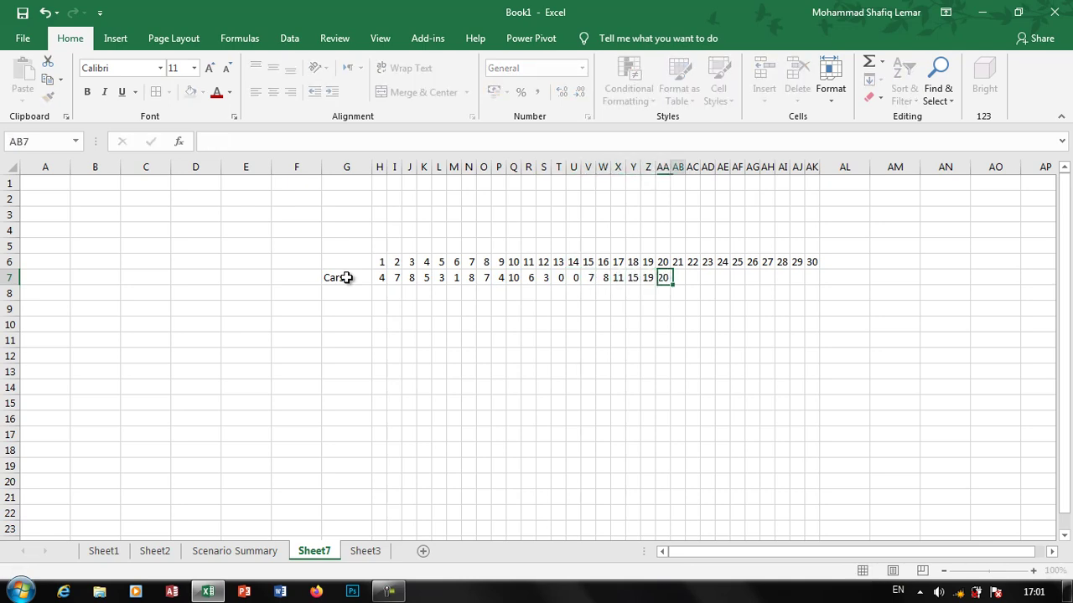
key(Tab)
Finish row 7 with 4, 5, 2, 3, 7, 4, 11, 20, 3, 1 ending in AK7.
text(4	5	2)
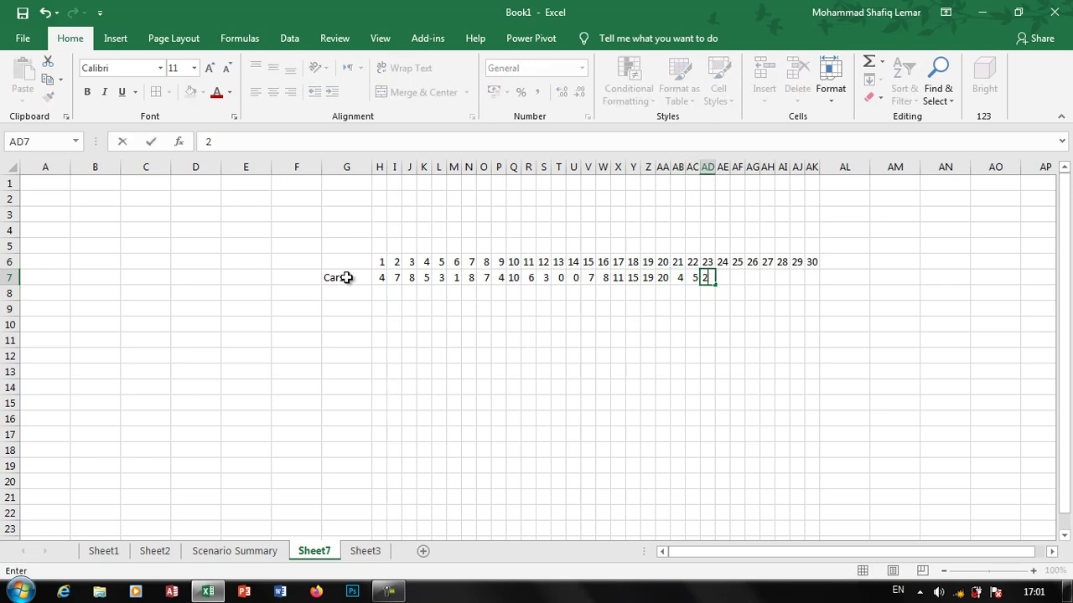
text(	3)
key(Tab)
text(7)
key(Tab)
text(4)
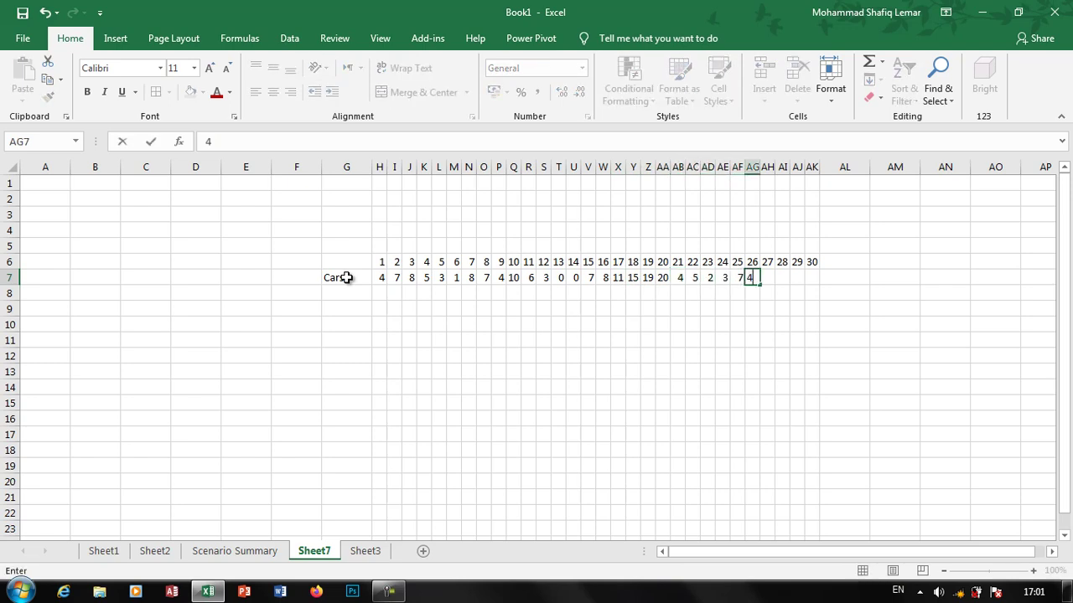
key(Tab)
text(11)
key(Tab)
text(20)
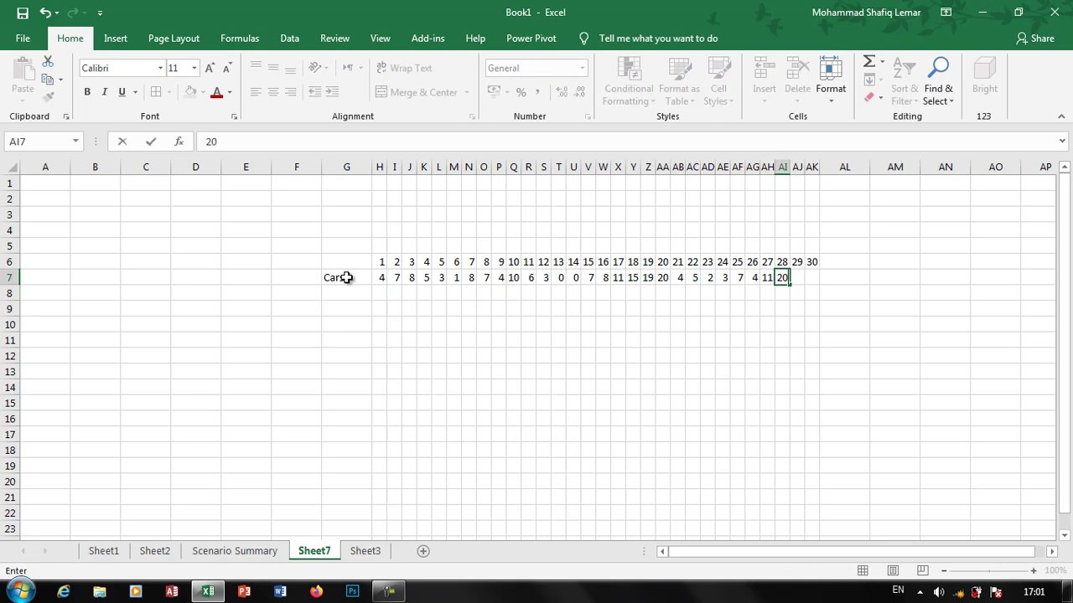
key(Tab)
text(3)
key(Tab)
text(1)
key(Down)
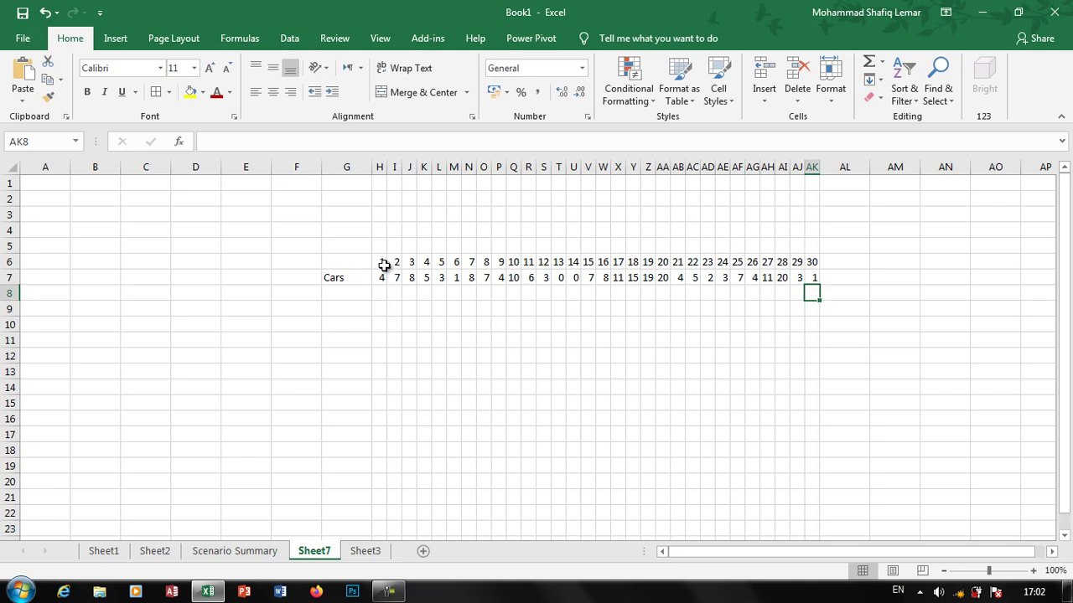
Preview a Forecast Sheet for the day numbers and Cars values in H6:AK7, selecting the forecast end of 50.
drag(382, 264, 812, 279)
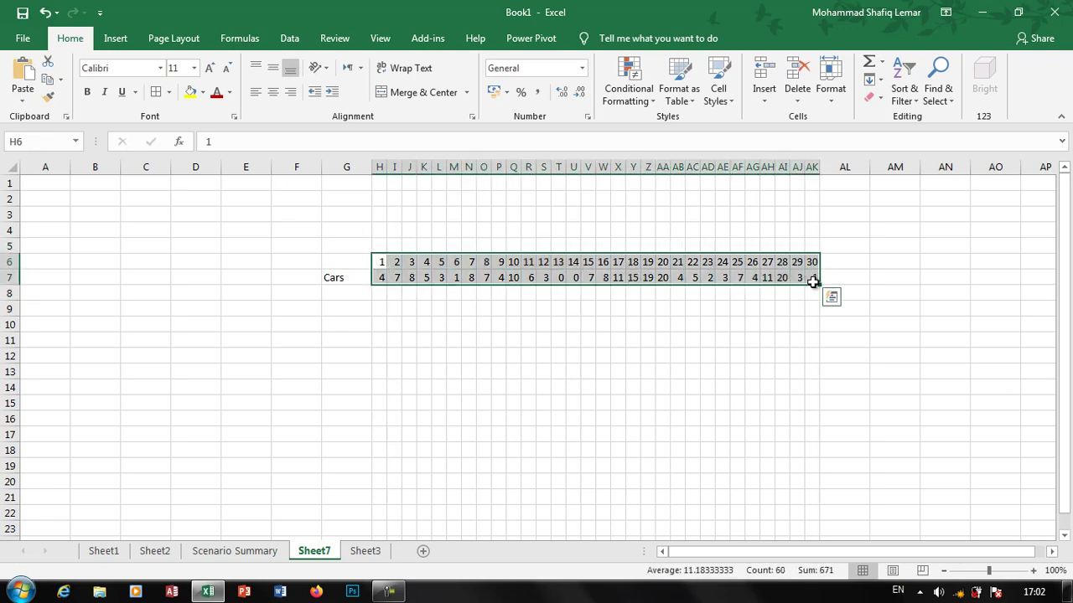
click(124, 39)
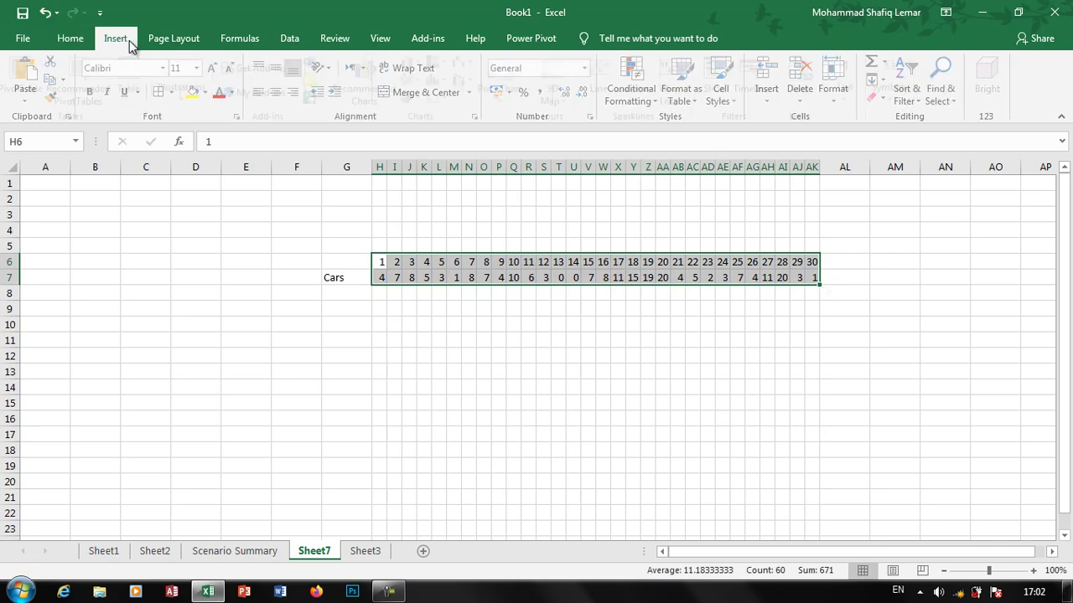
click(289, 38)
click(816, 84)
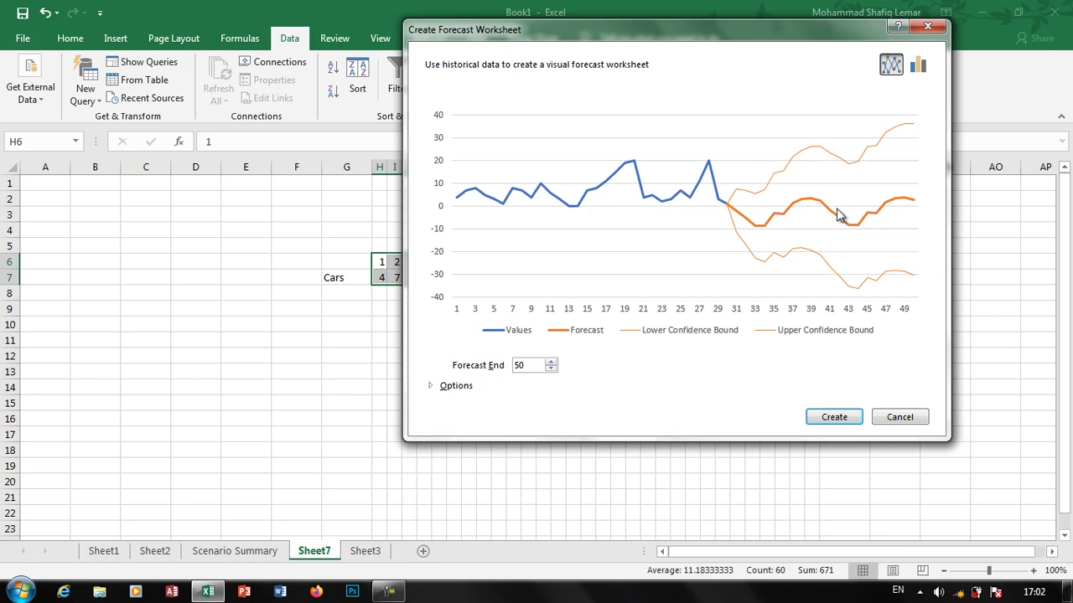
double_click(519, 365)
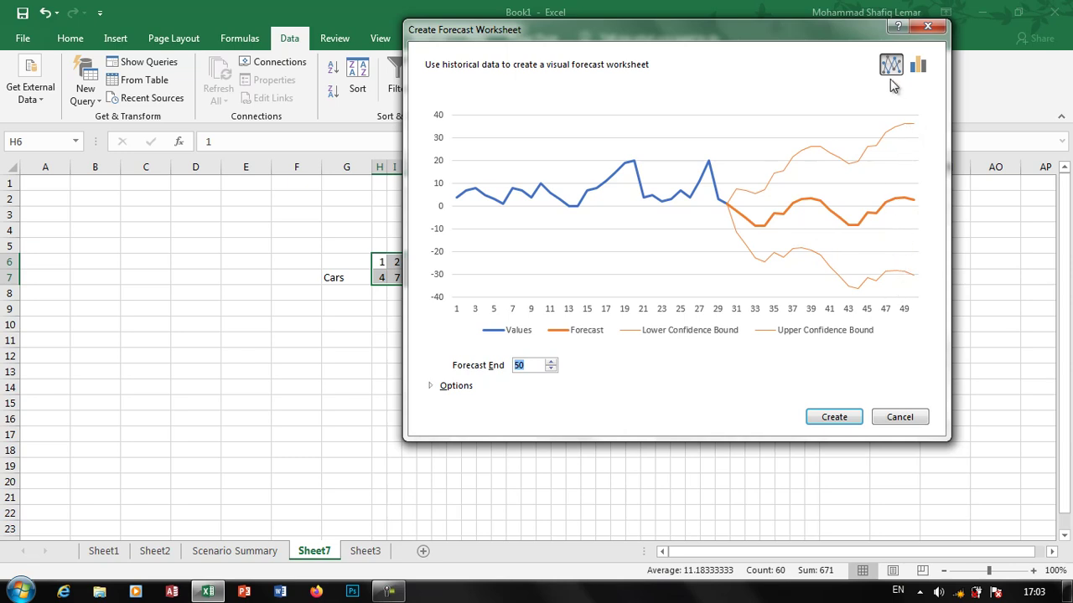
Preview the Cars forecast as columns with Forecast End 80, then cancel without creating a sheet.
click(917, 66)
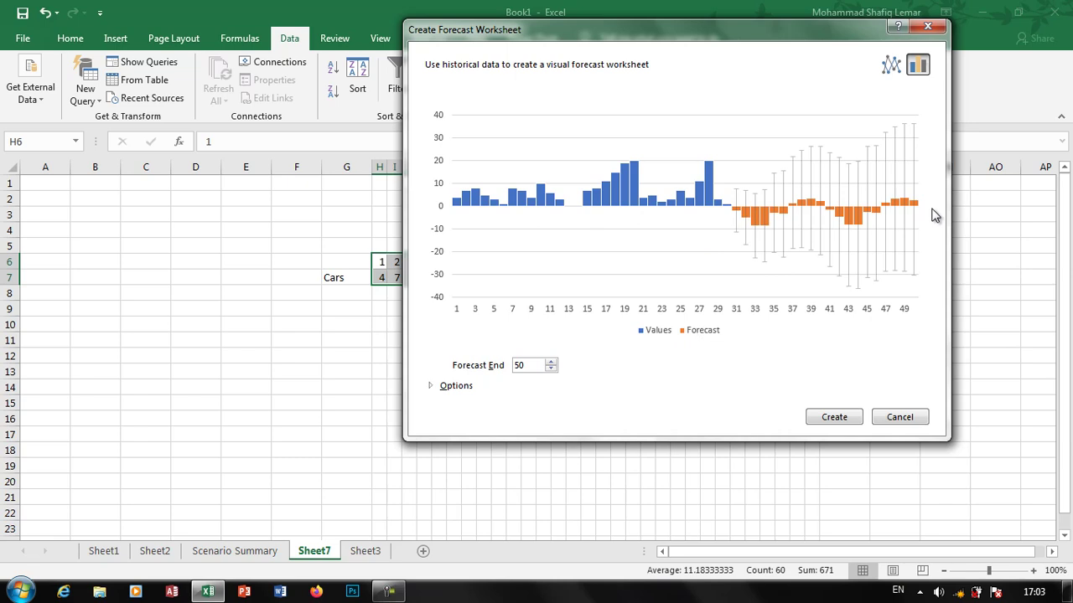
double_click(528, 366)
text(10)
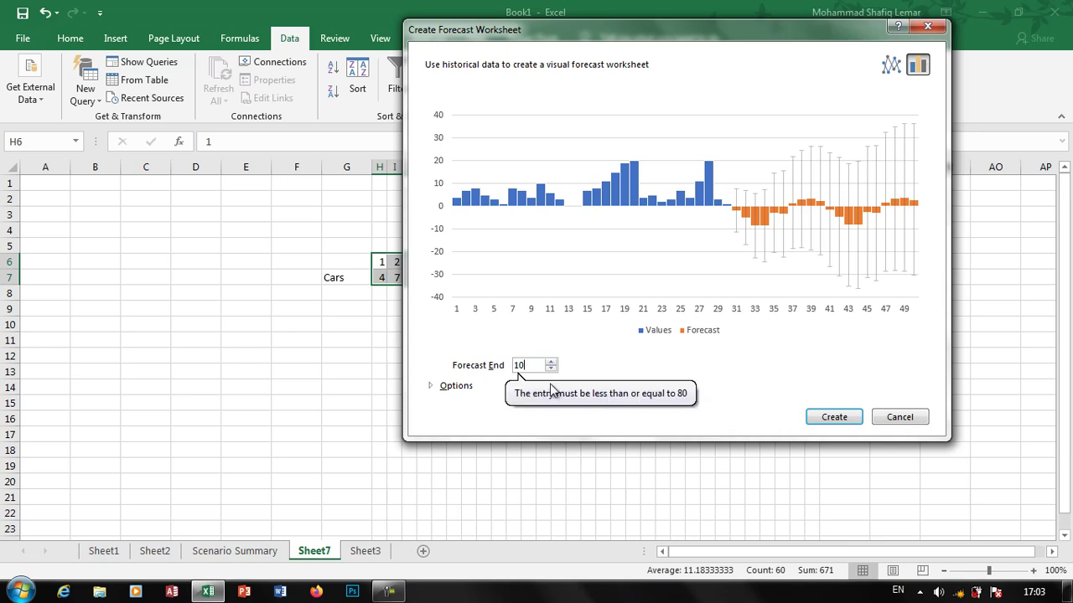
text(80)
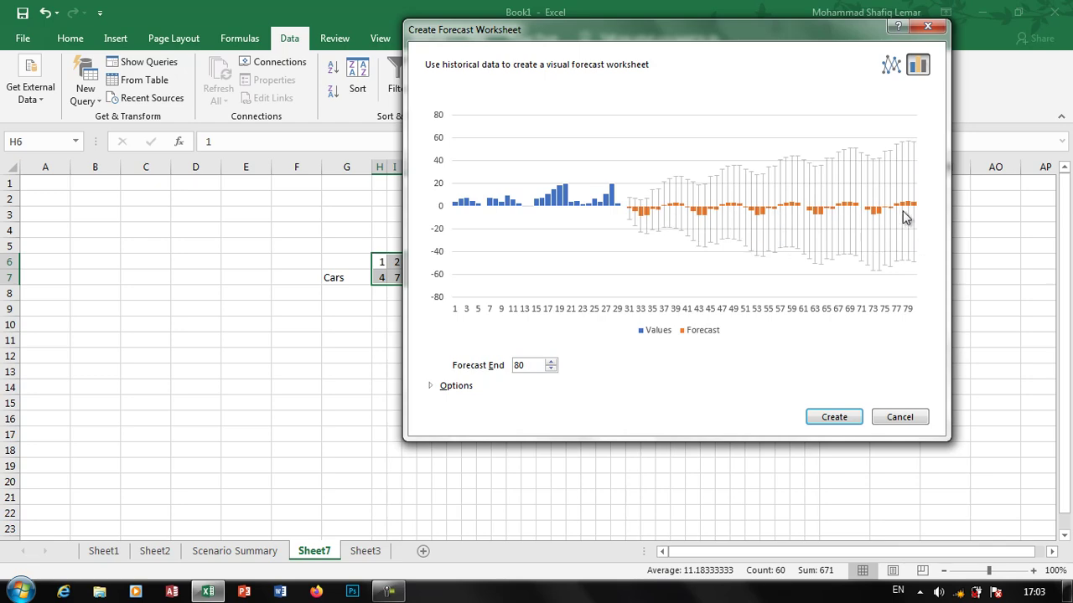
click(894, 415)
Group H6:AK7 by columns and collapse the H–AK group to hide the Cars data.
click(662, 324)
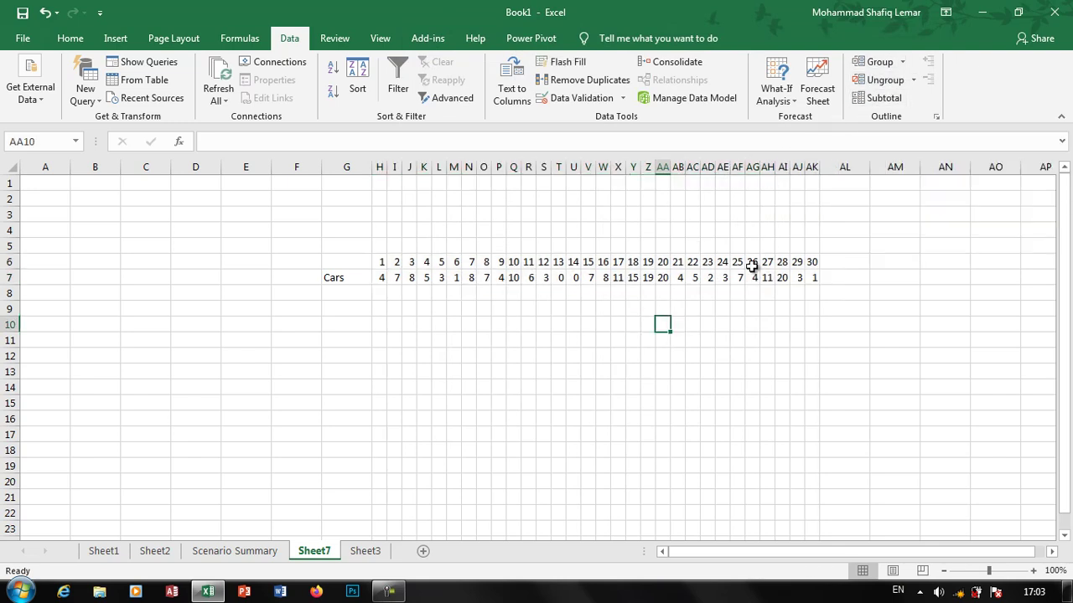
click(810, 262)
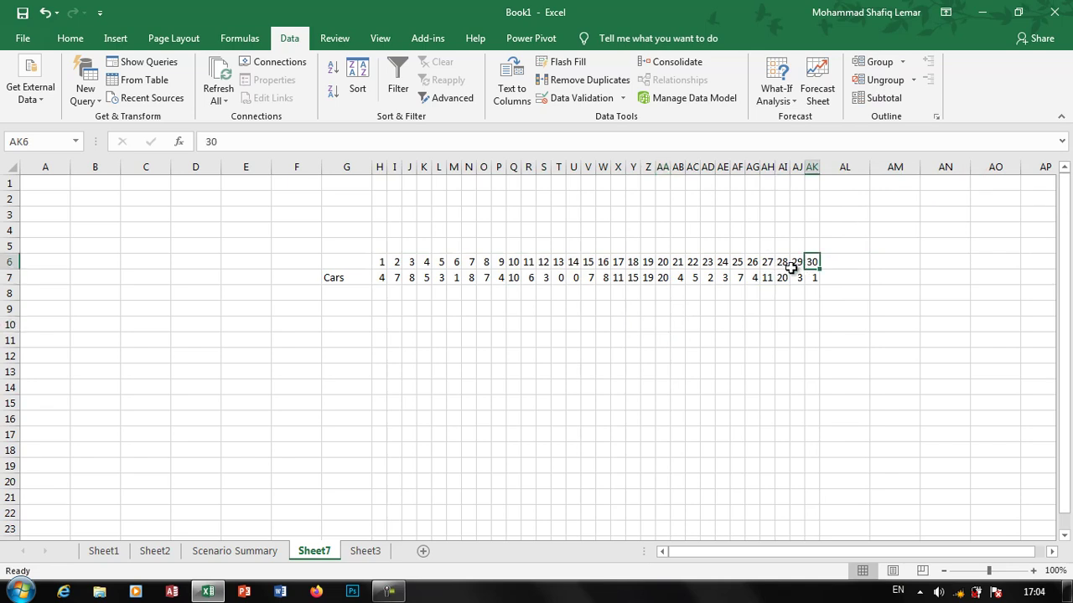
drag(810, 264, 380, 280)
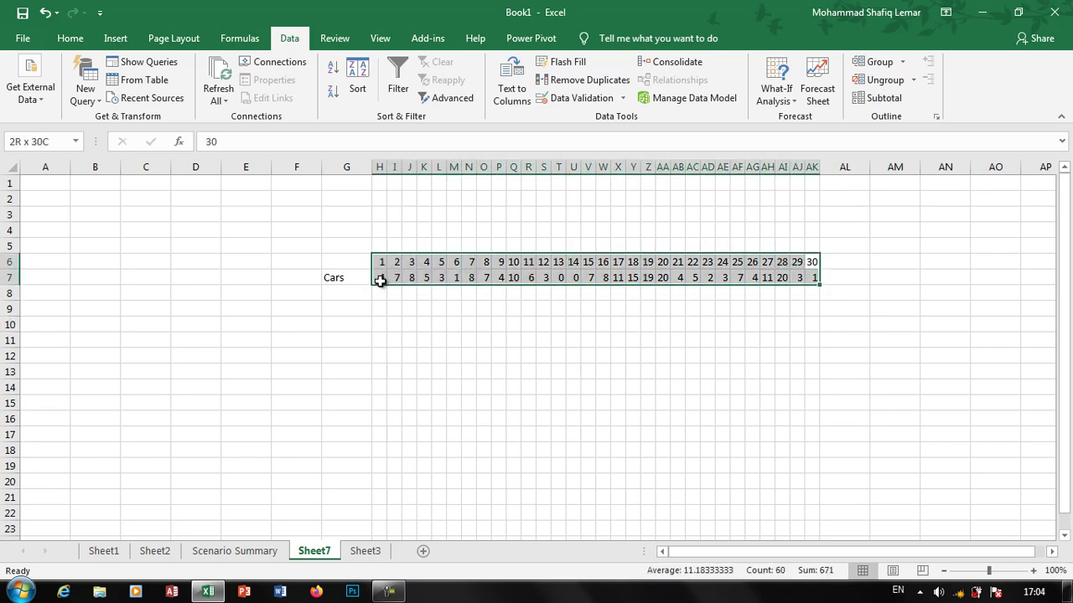
click(877, 61)
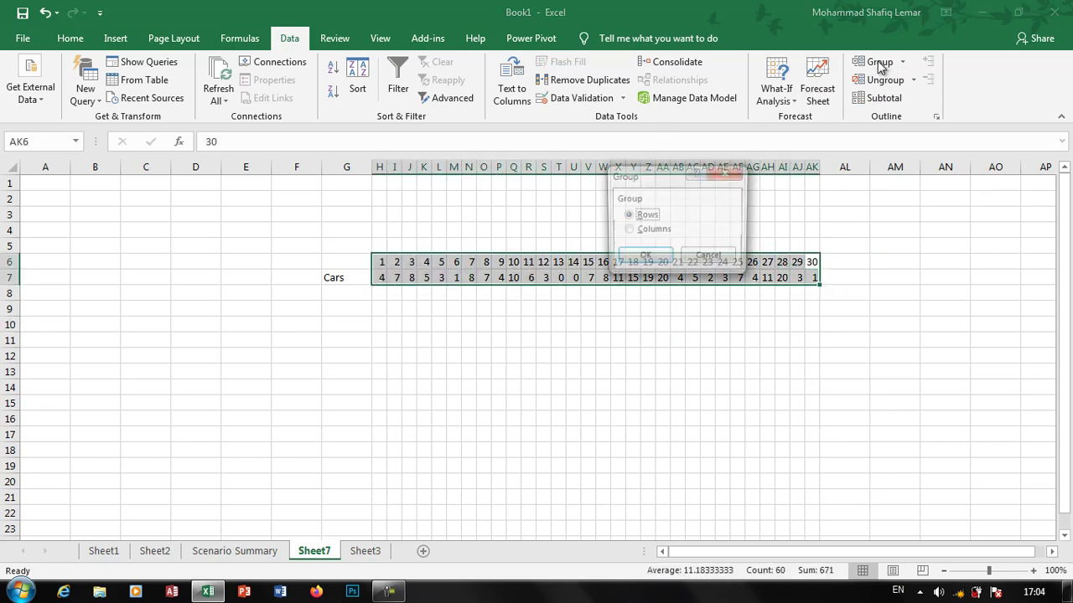
click(645, 230)
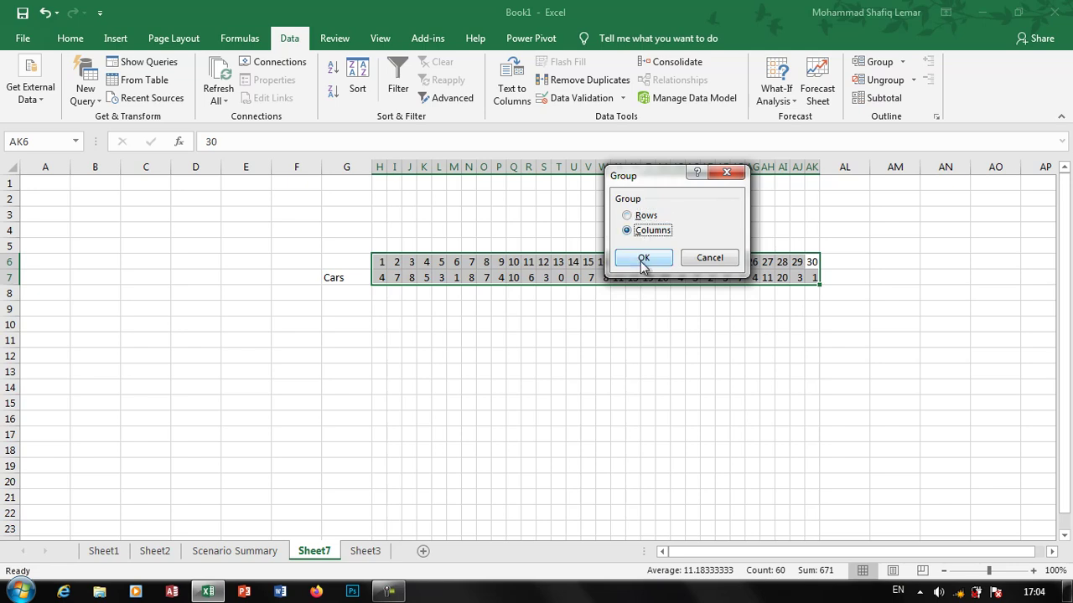
click(643, 259)
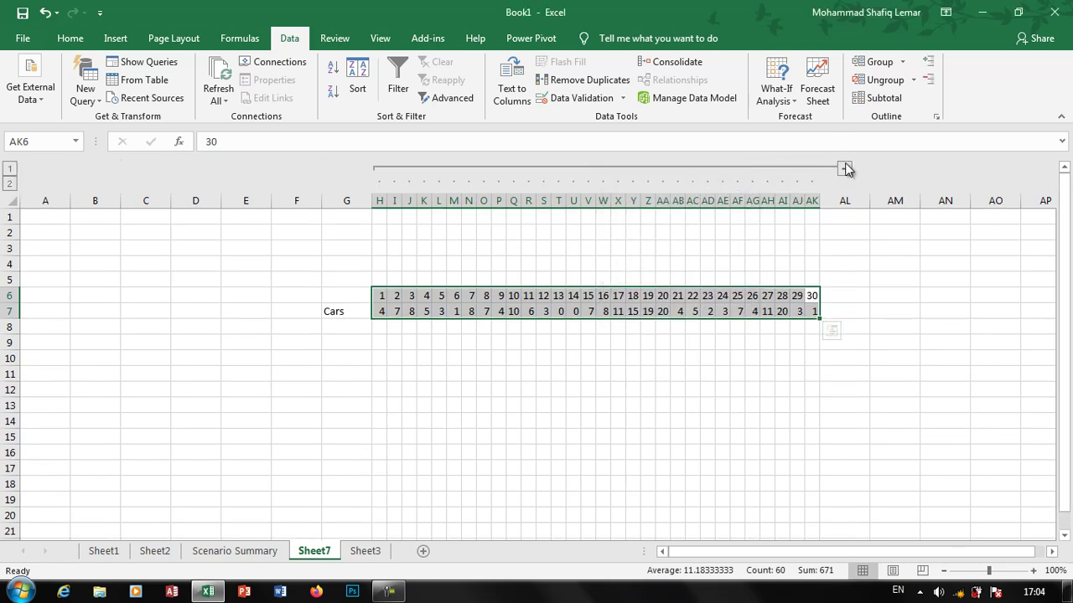
click(845, 168)
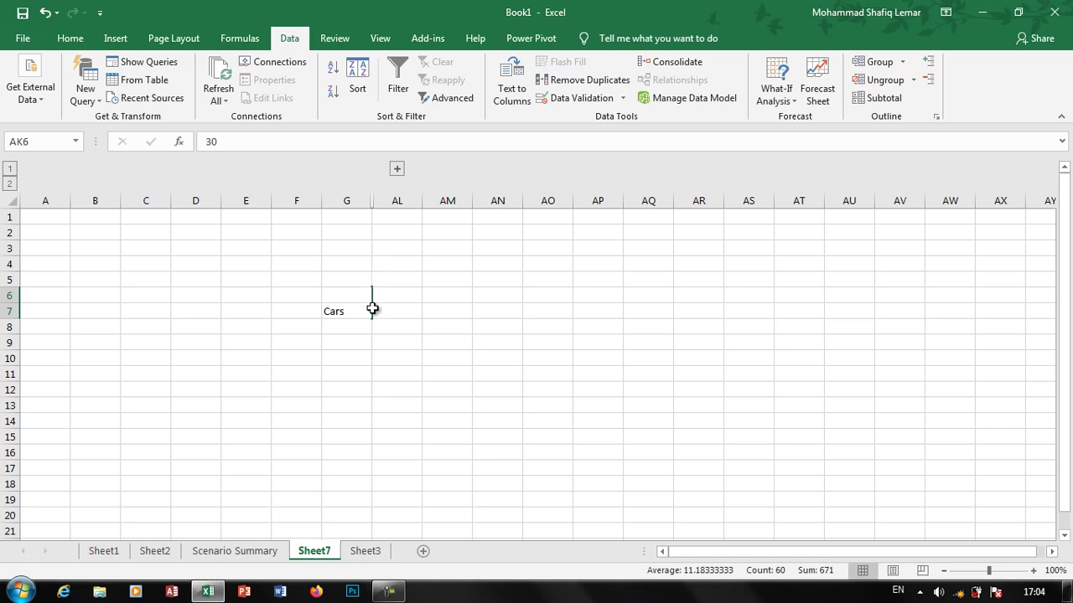
Enter 1, 2 and 3 in AL6:AN6, then expand and re-collapse the H–AK column group.
click(402, 295)
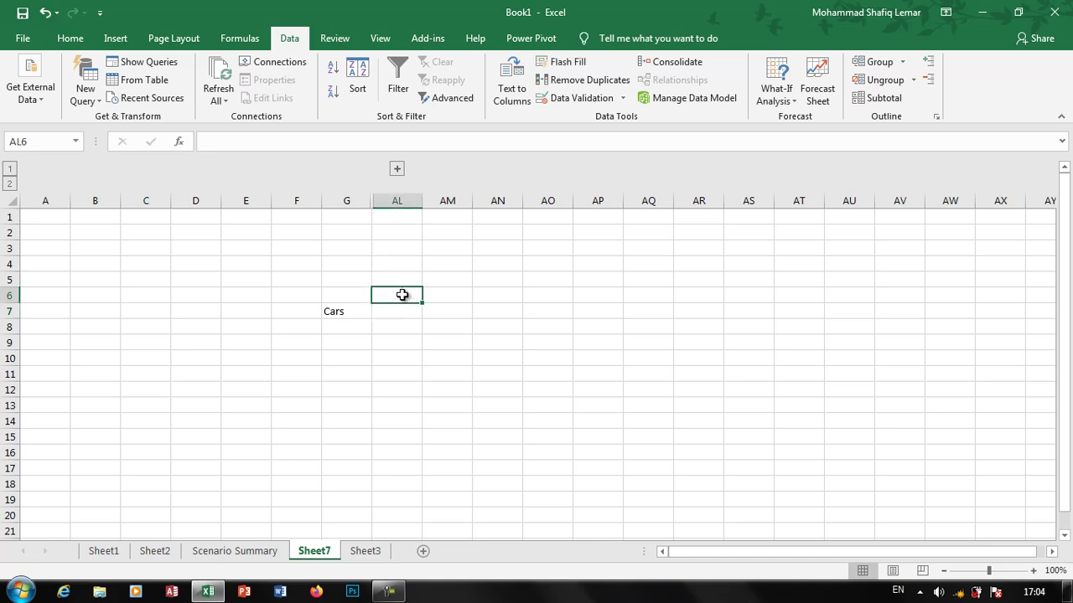
text(1)
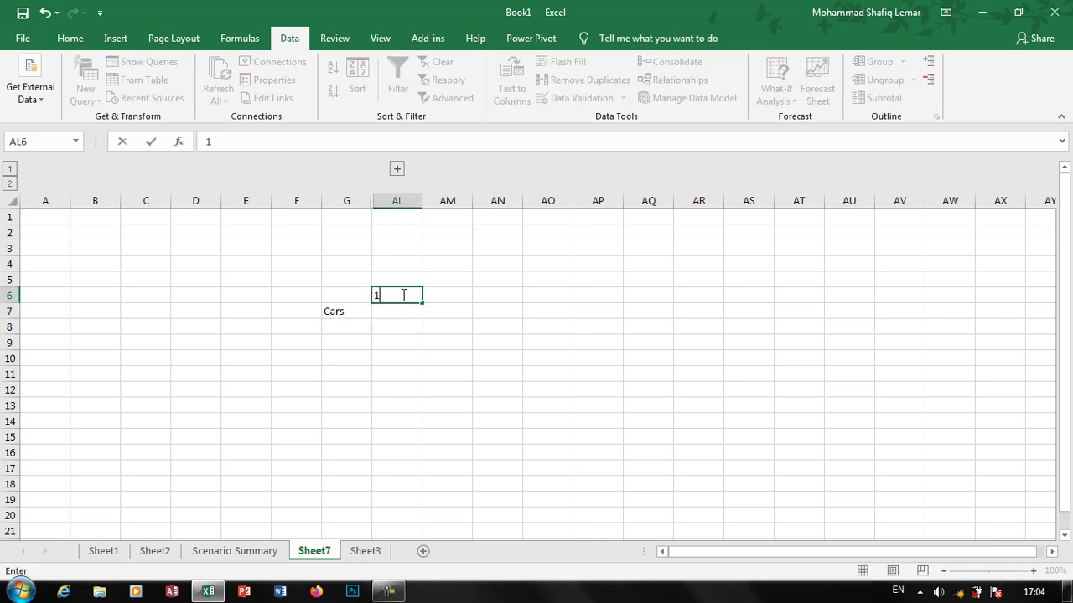
key(Tab)
text(2)
key(Tab)
text(3)
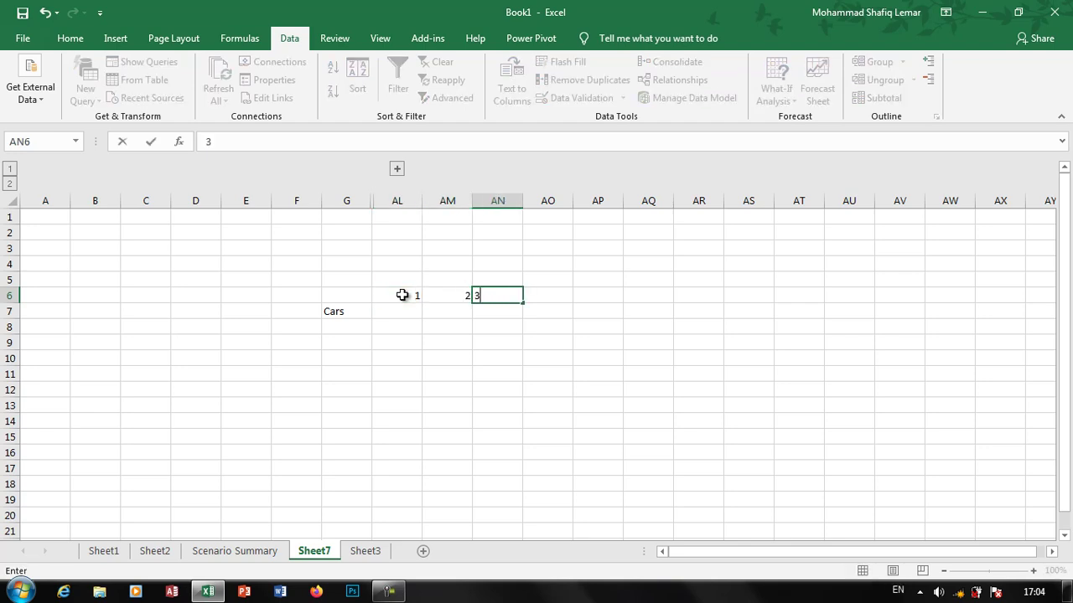
click(403, 295)
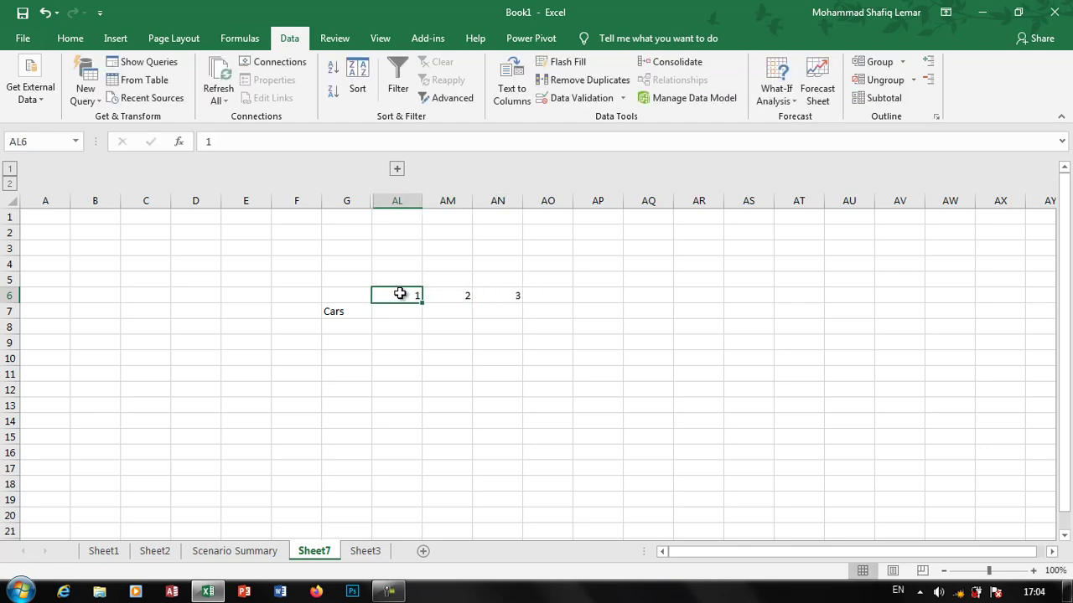
click(398, 169)
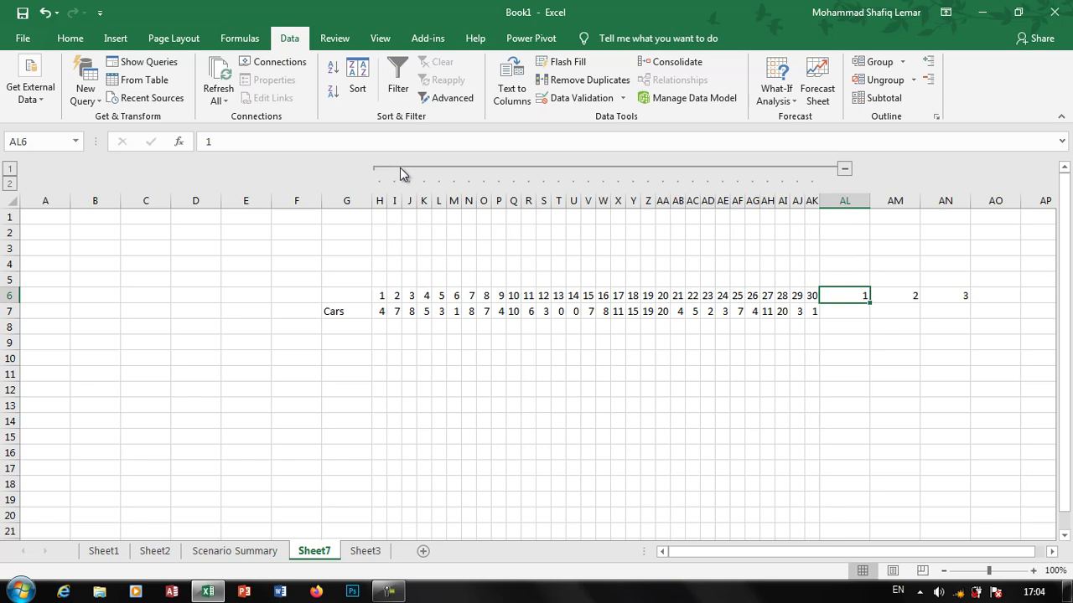
click(843, 170)
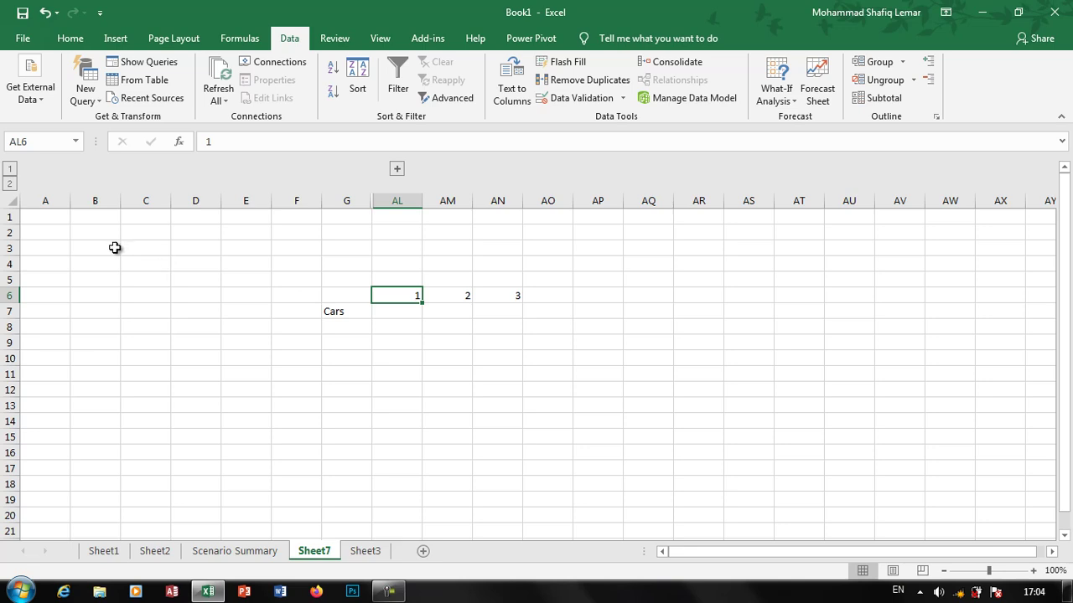
Group rows 3–12 from B3:C12 into a row outline, collapsing it and expanding it again.
drag(110, 248, 138, 387)
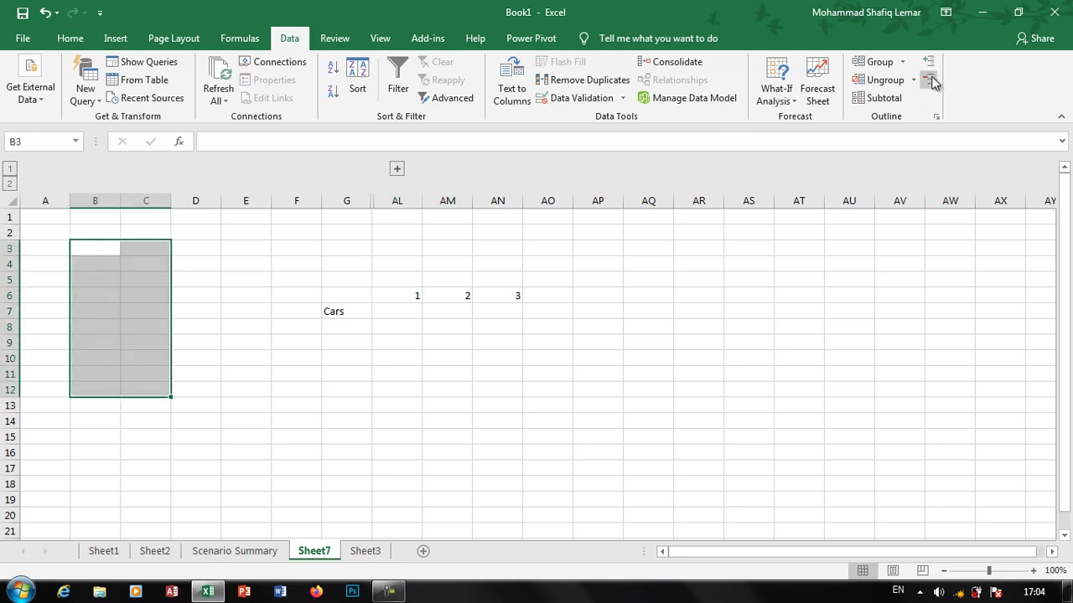
click(890, 79)
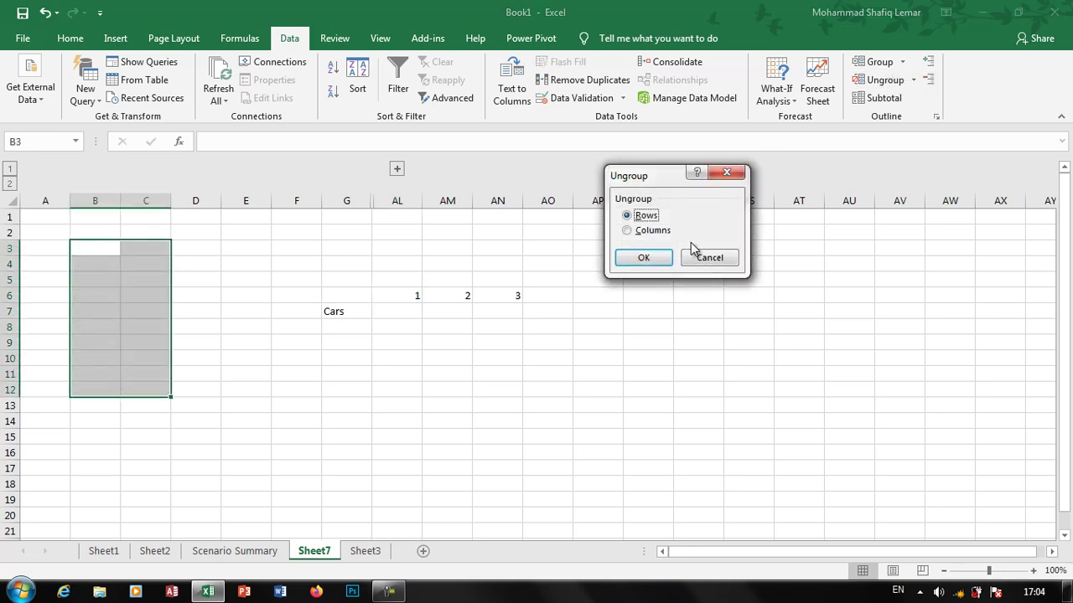
click(695, 254)
click(876, 61)
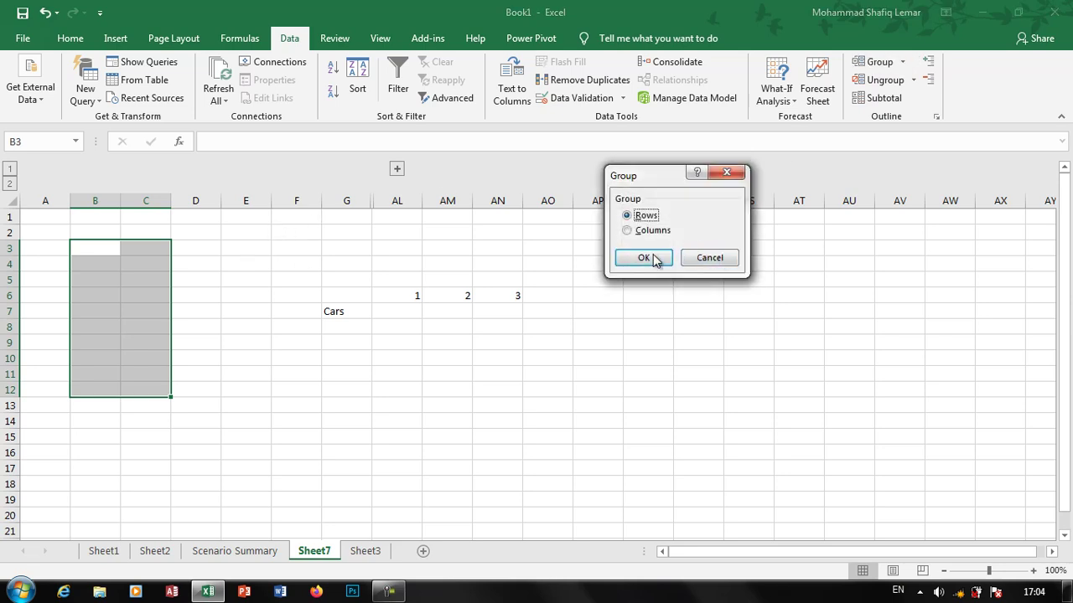
click(648, 257)
click(122, 297)
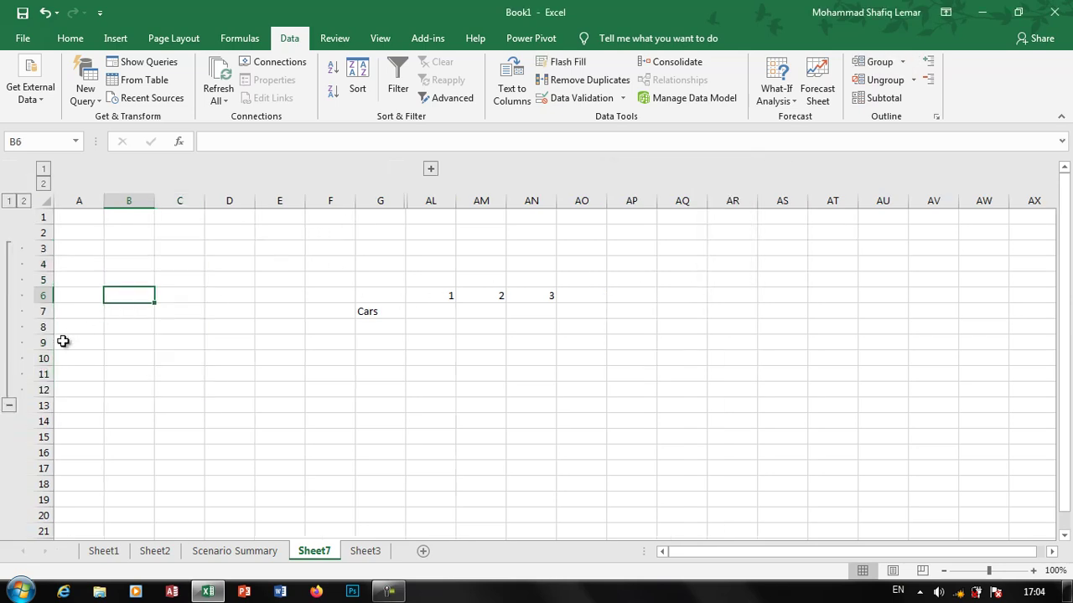
click(8, 406)
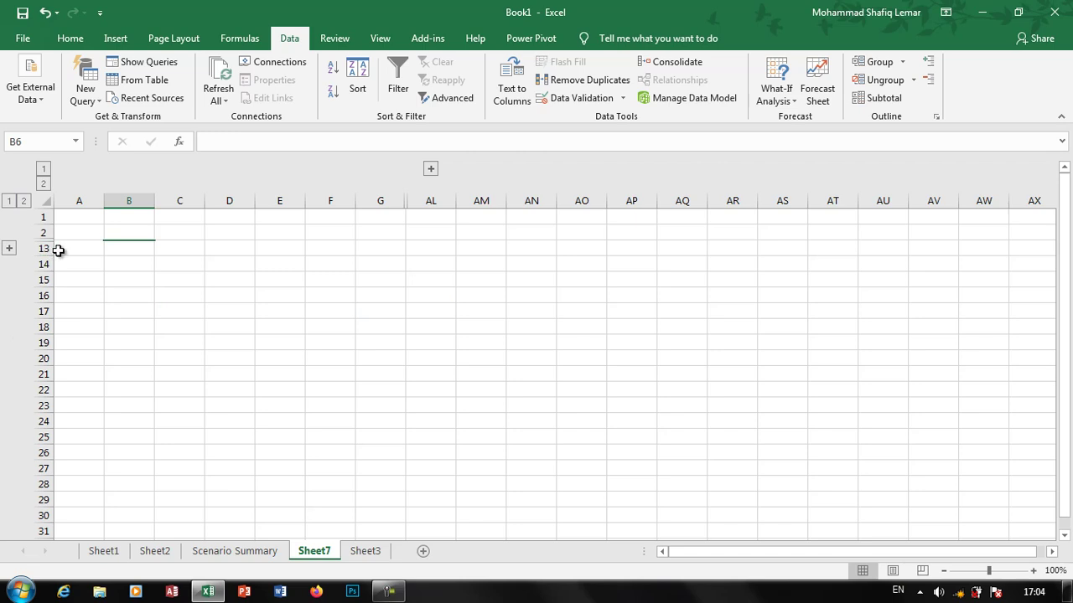
click(9, 248)
click(67, 325)
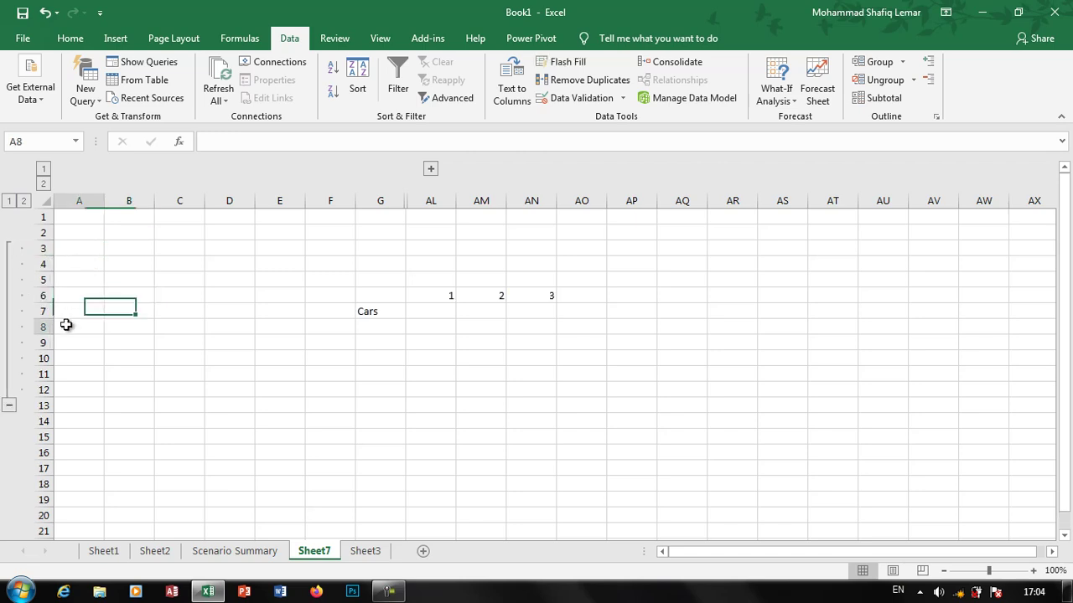
Ungroup the rows twice, reselecting A2:B16, until the row outline bar is gone.
click(880, 81)
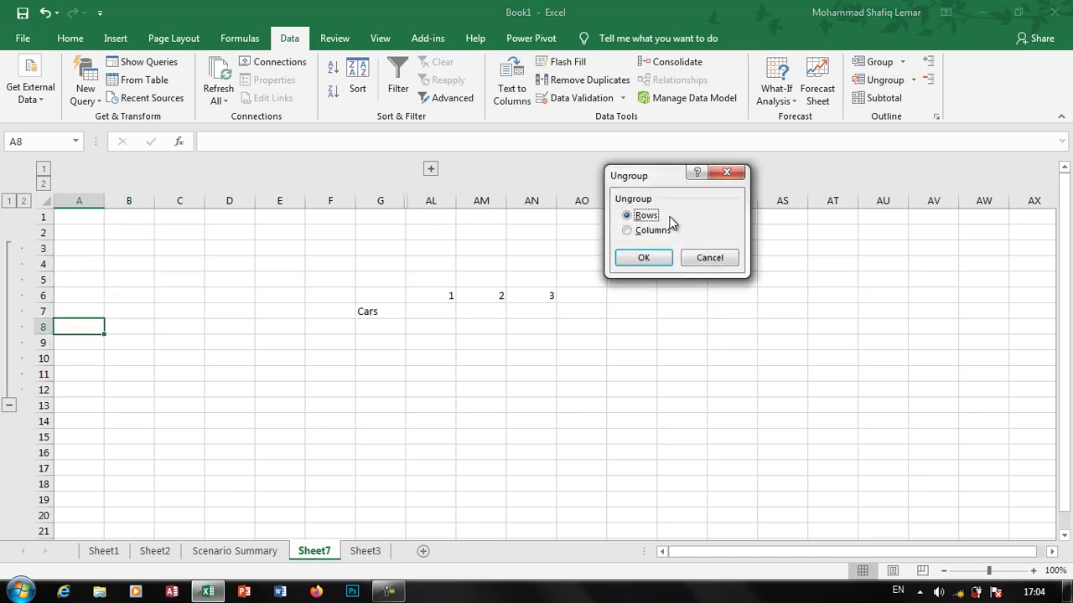
click(645, 256)
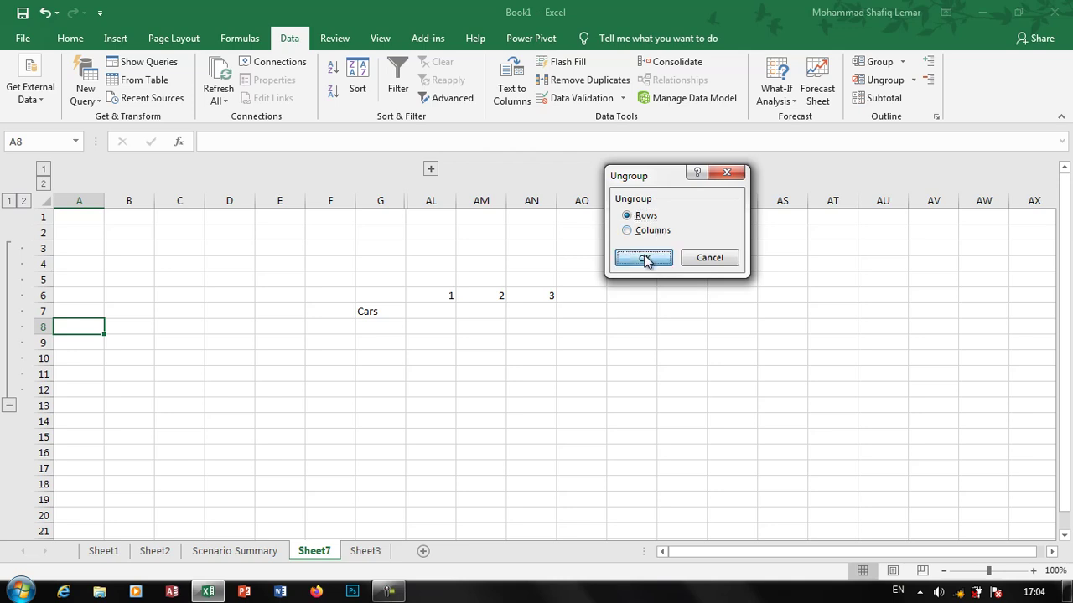
click(68, 240)
drag(68, 241, 126, 453)
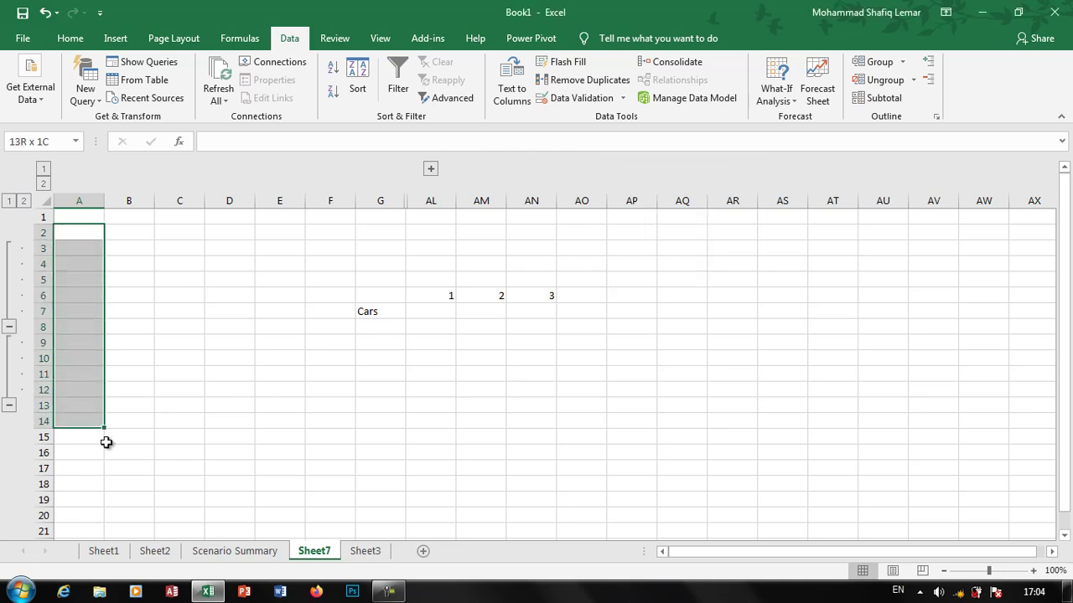
click(876, 80)
click(645, 257)
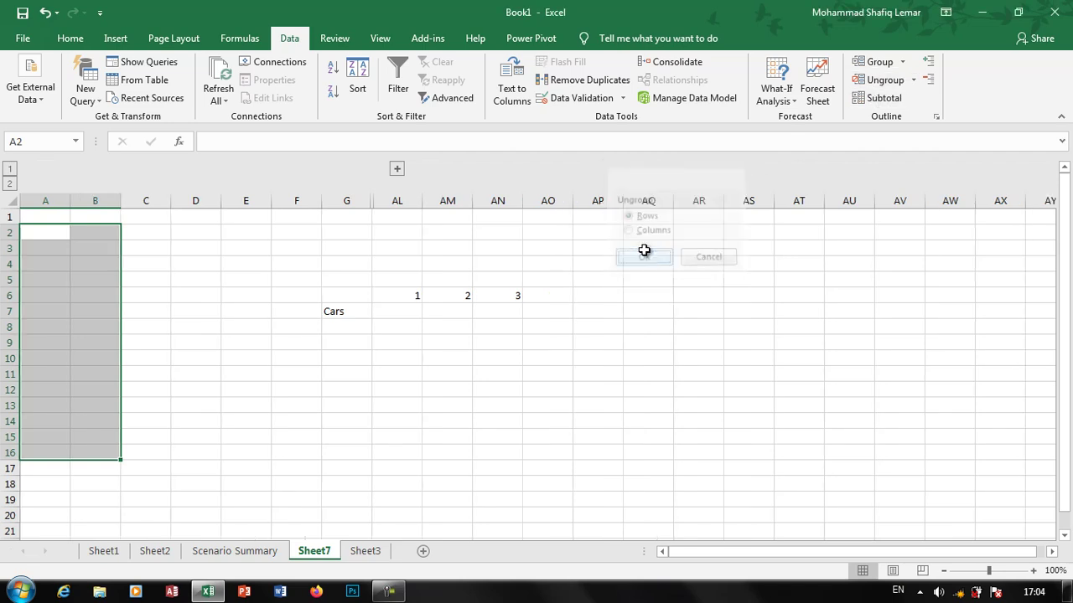
drag(617, 256, 319, 241)
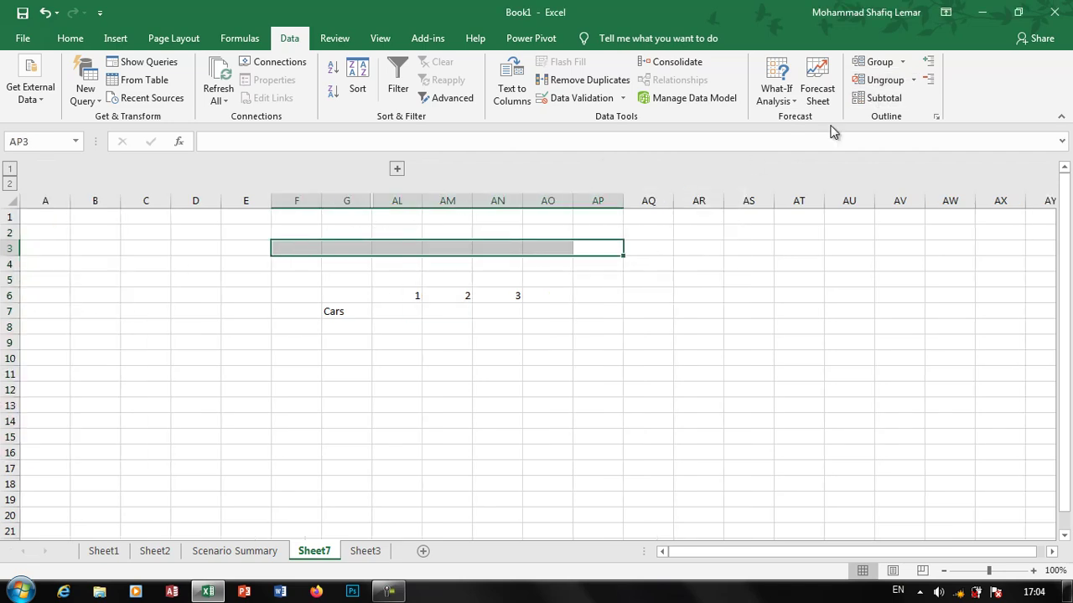
Remove the column outline by ungrouping with the Columns option.
click(879, 79)
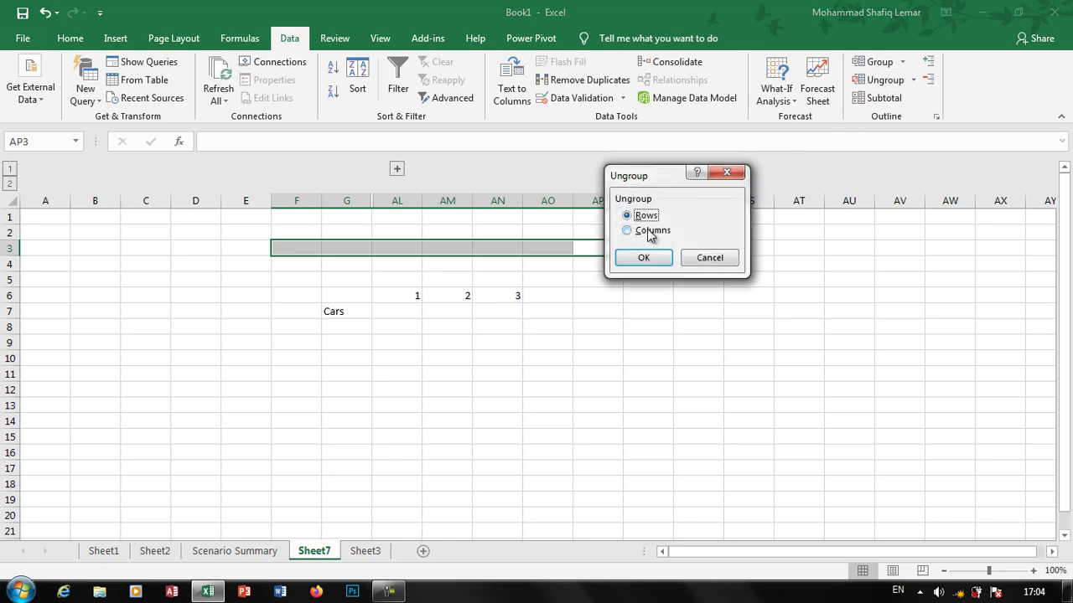
click(651, 232)
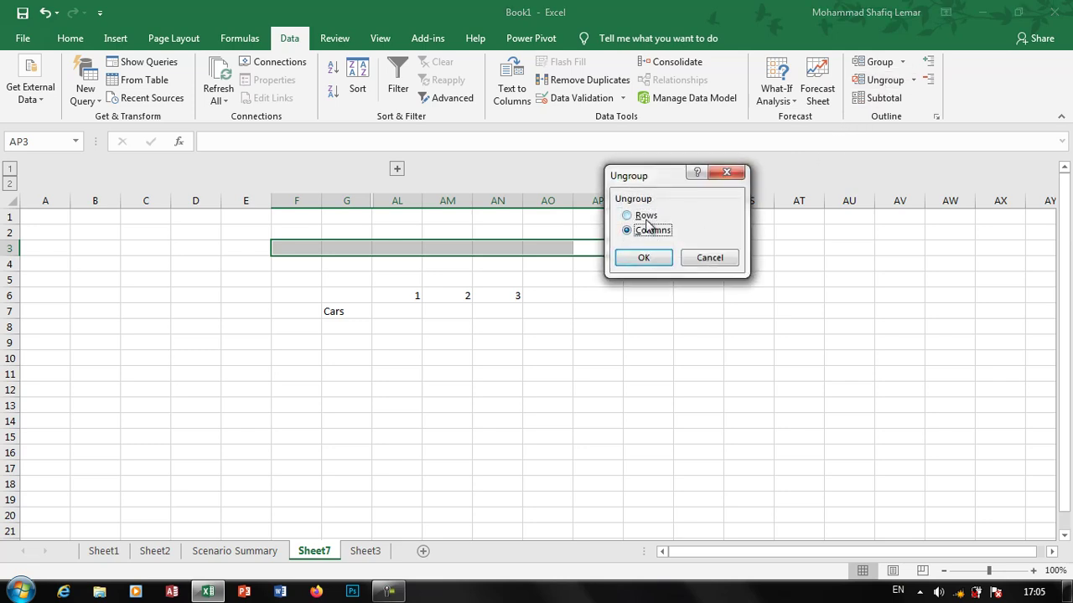
click(644, 216)
click(653, 259)
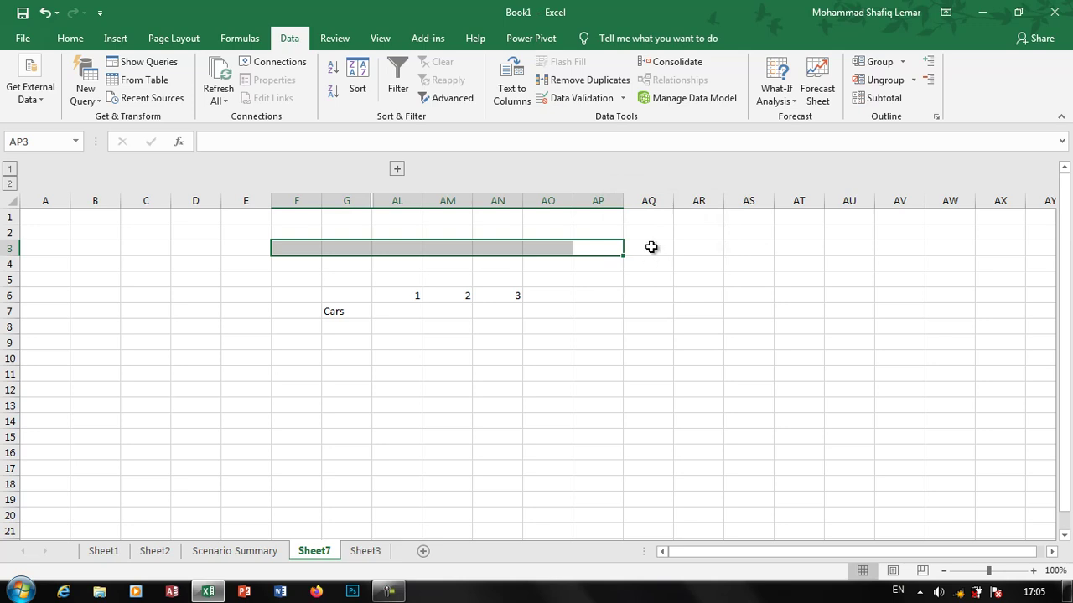
click(879, 80)
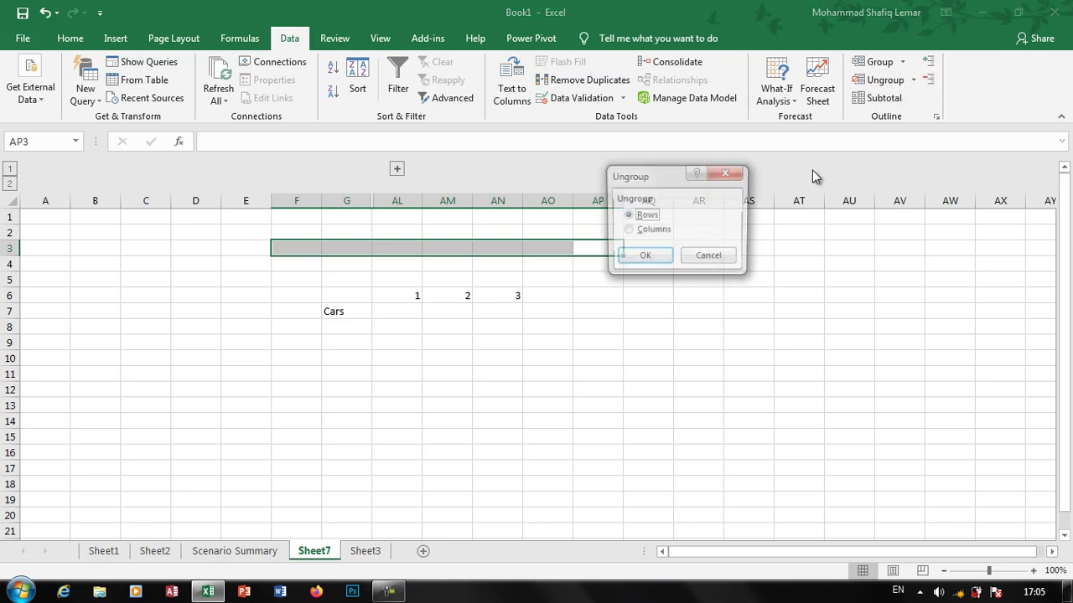
click(653, 231)
click(663, 263)
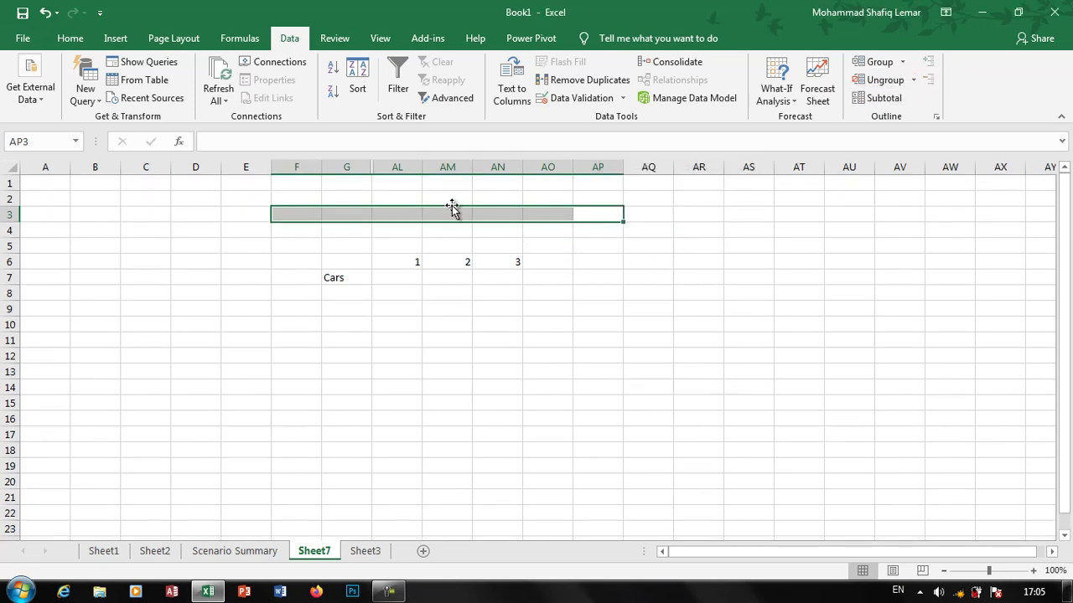
Switch to Sheet1 with the Teacher/Salary table and start opening another workbook.
drag(389, 189, 358, 185)
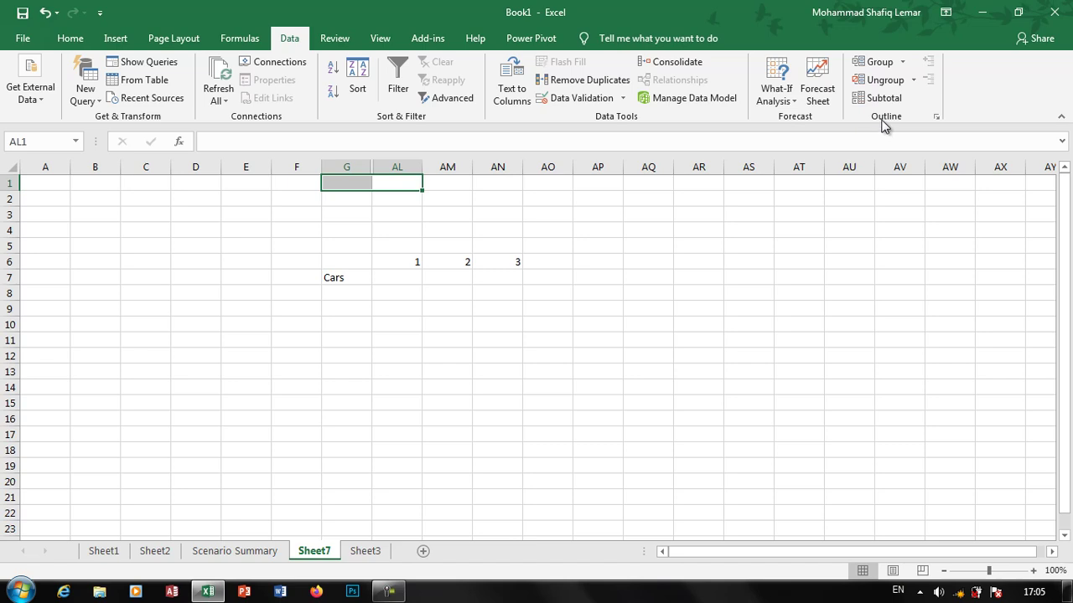
click(410, 371)
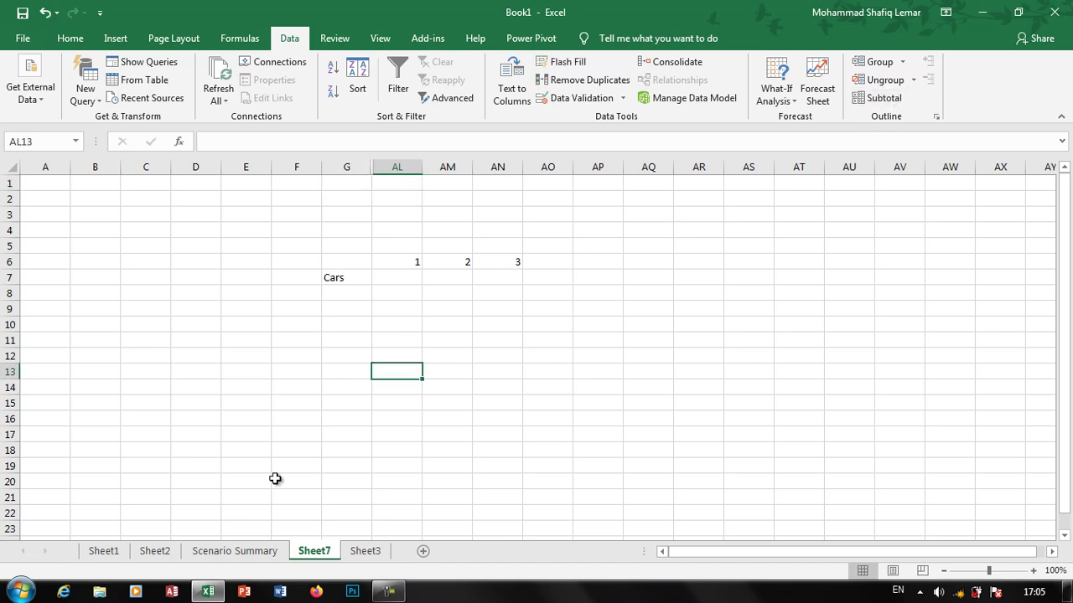
click(105, 552)
key(ctrl+o)
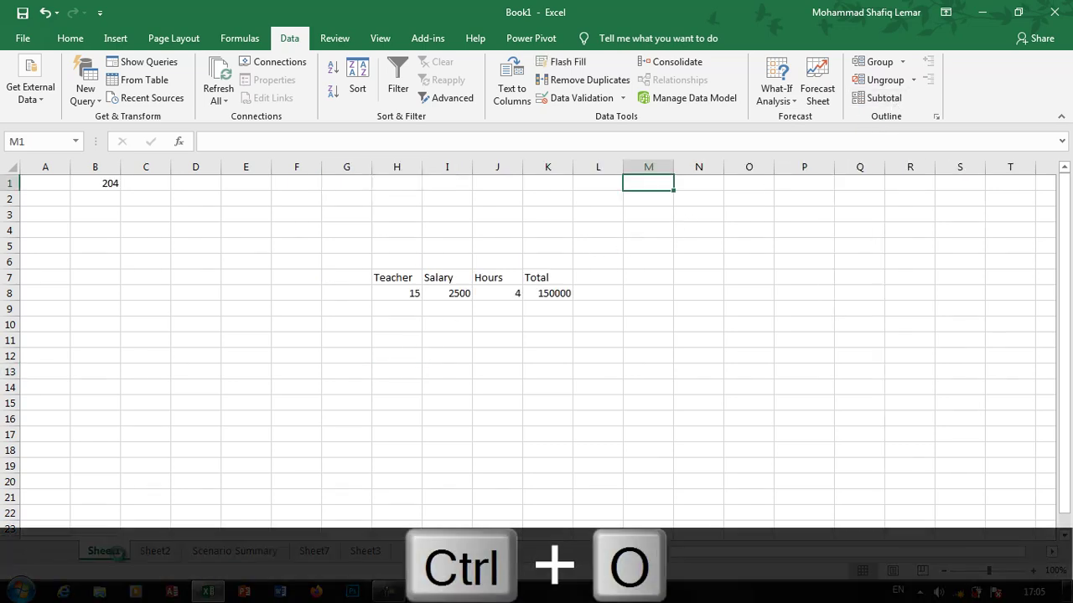
In Excel Nov Test.xlsx, insert an empty column before Score and move the Class data into column C.
key(Escape)
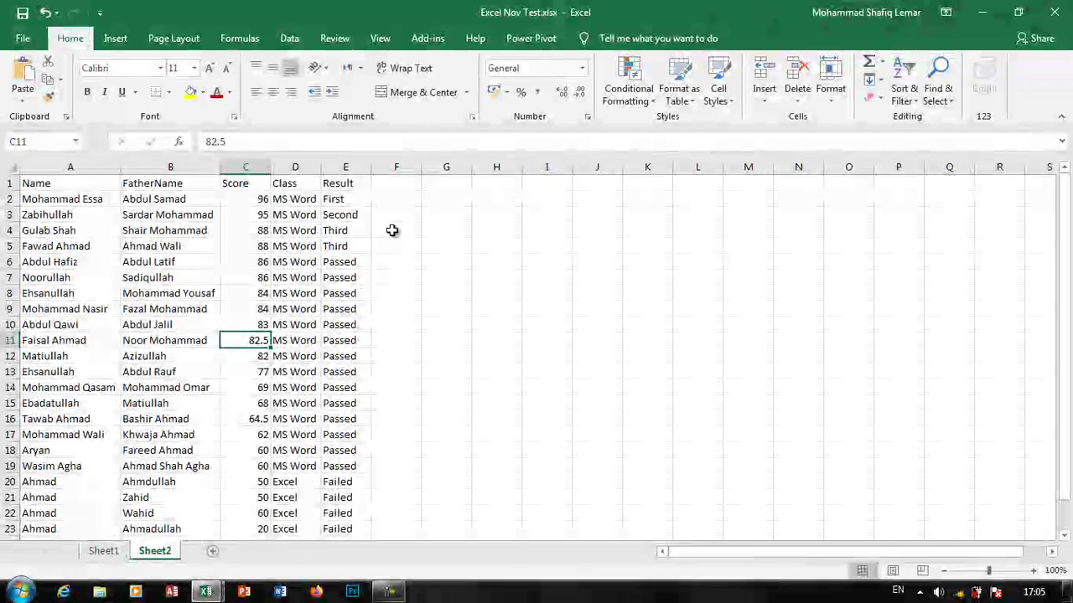
drag(342, 185, 342, 265)
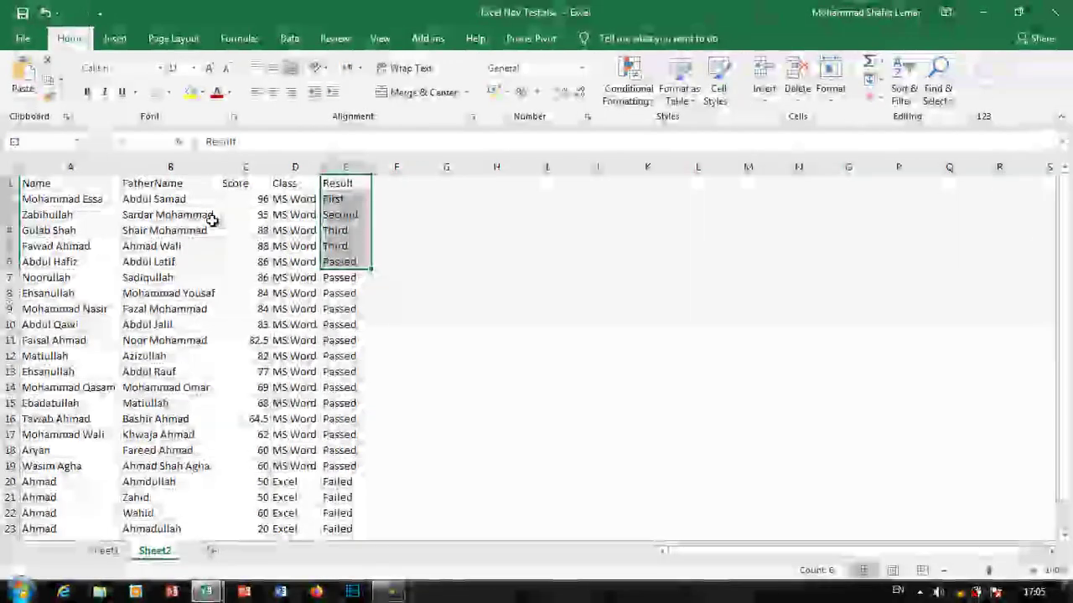
click(288, 214)
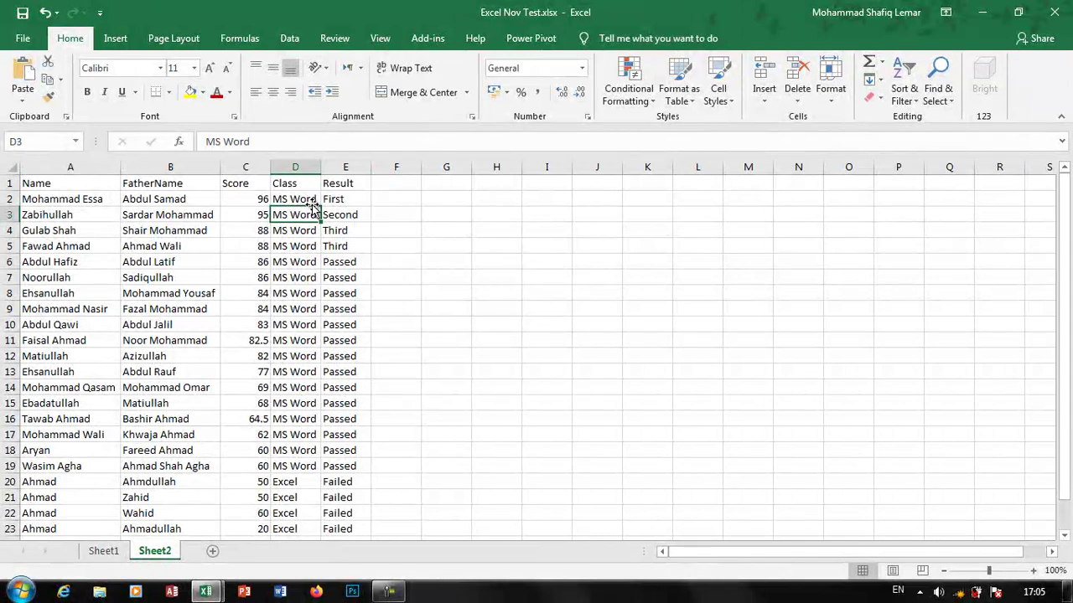
click(295, 168)
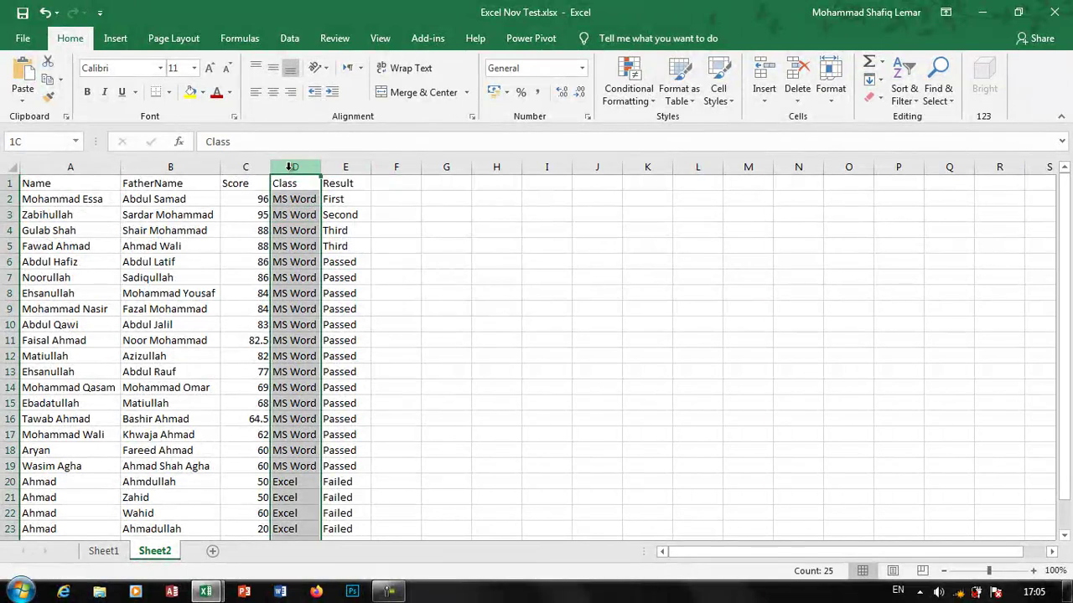
right_click(245, 170)
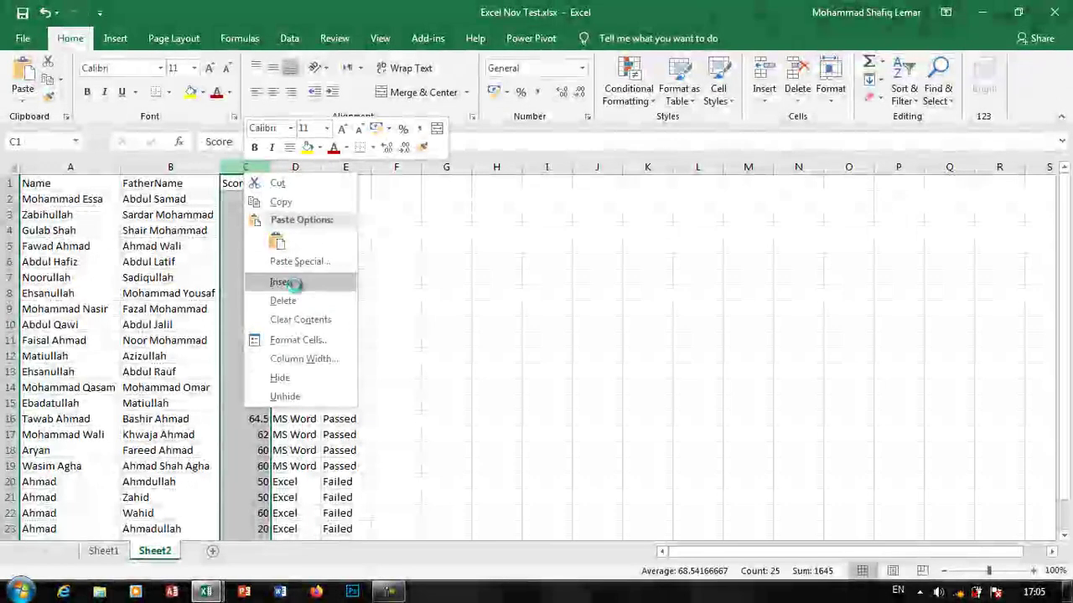
click(289, 282)
click(393, 184)
key(ctrl+shift+Down)
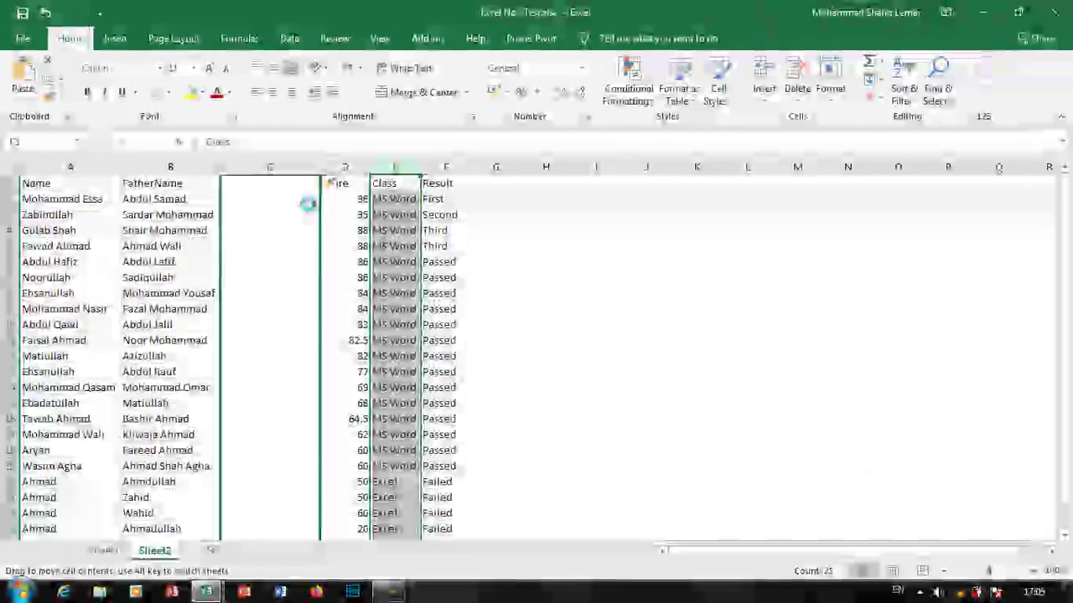
drag(372, 197, 306, 205)
Clear the Result column and rename the D1 header to Charge.
click(393, 169)
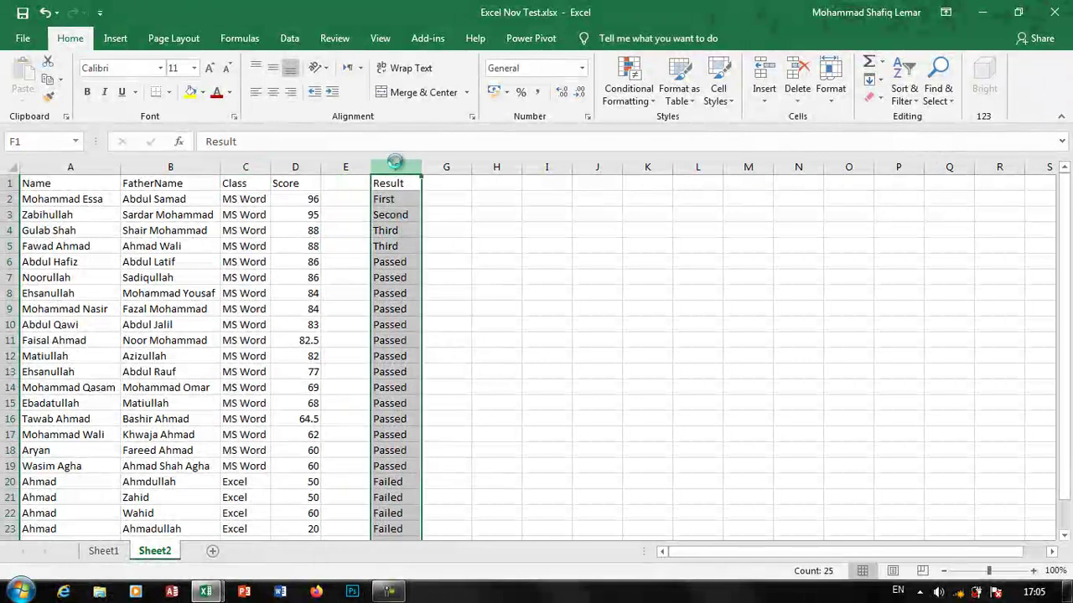
key(Delete)
drag(407, 263, 406, 276)
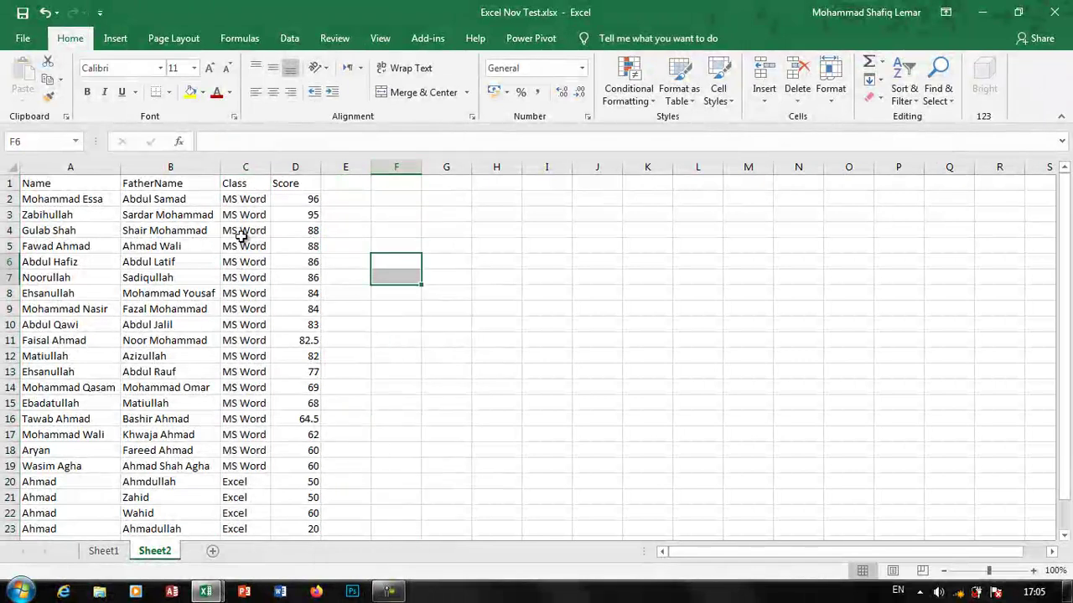
click(283, 182)
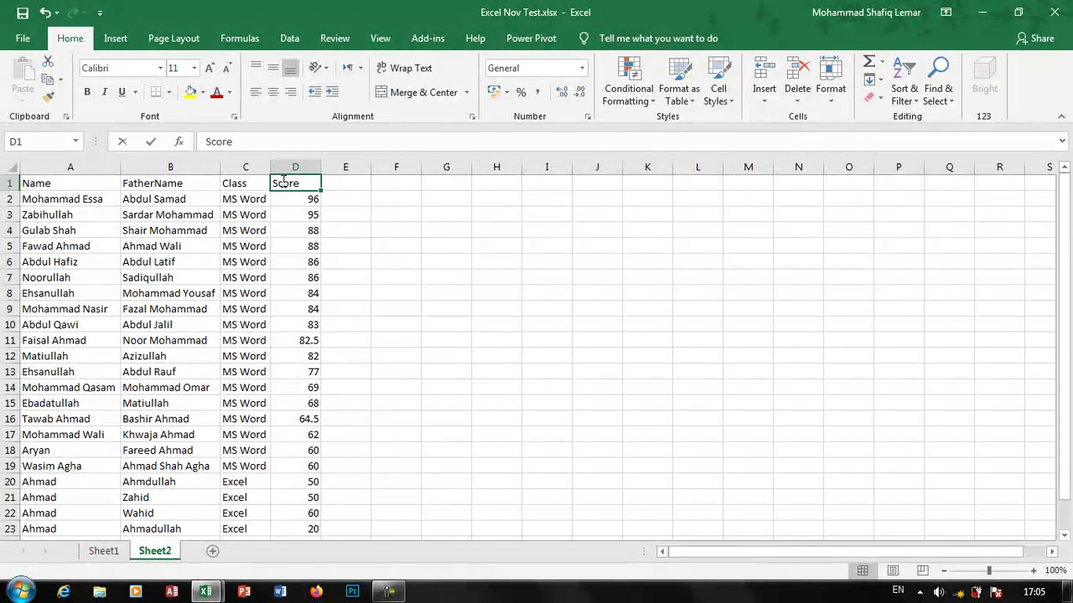
text(Fe)
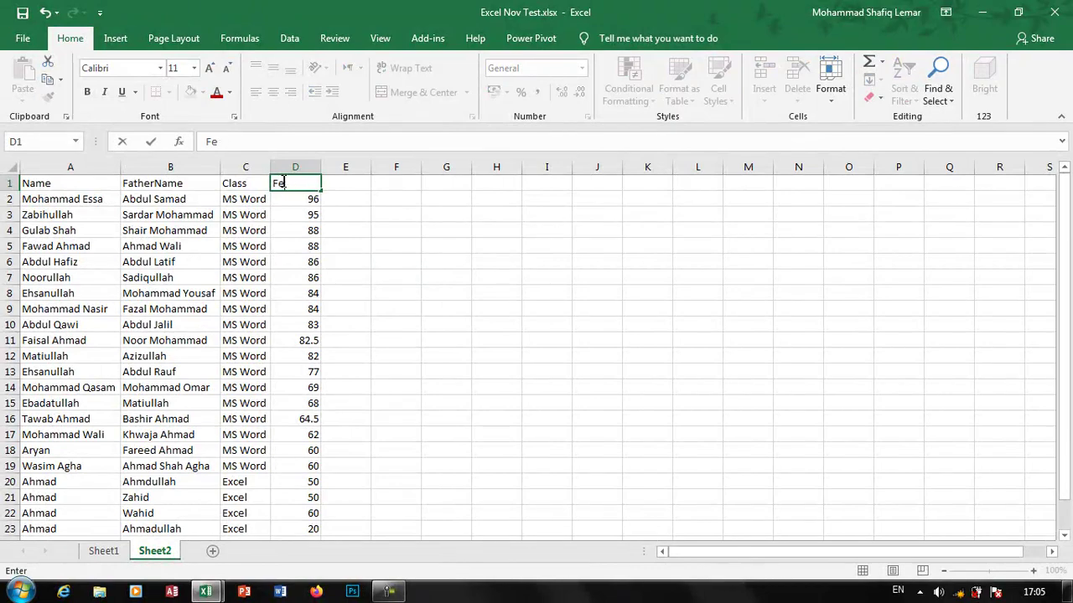
text(rg)
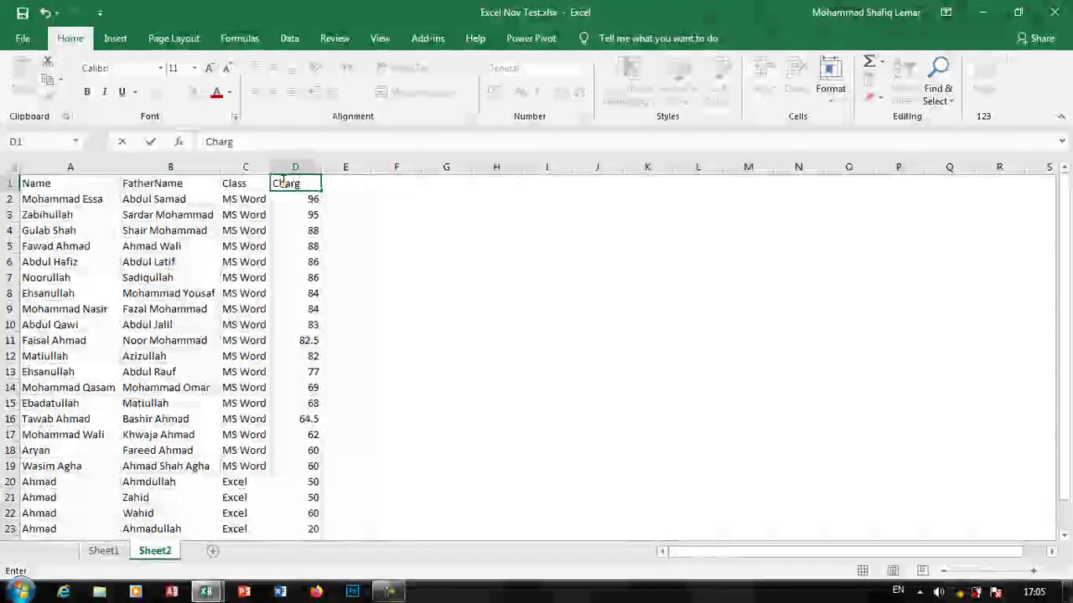
text(e)
key(Return)
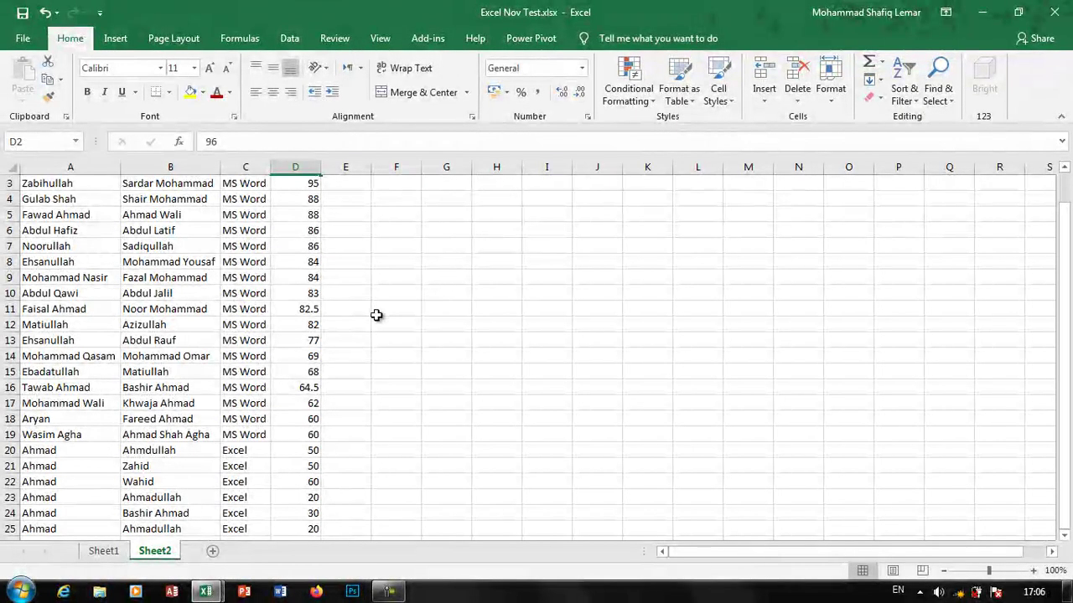
scroll(376, 315, up, 1)
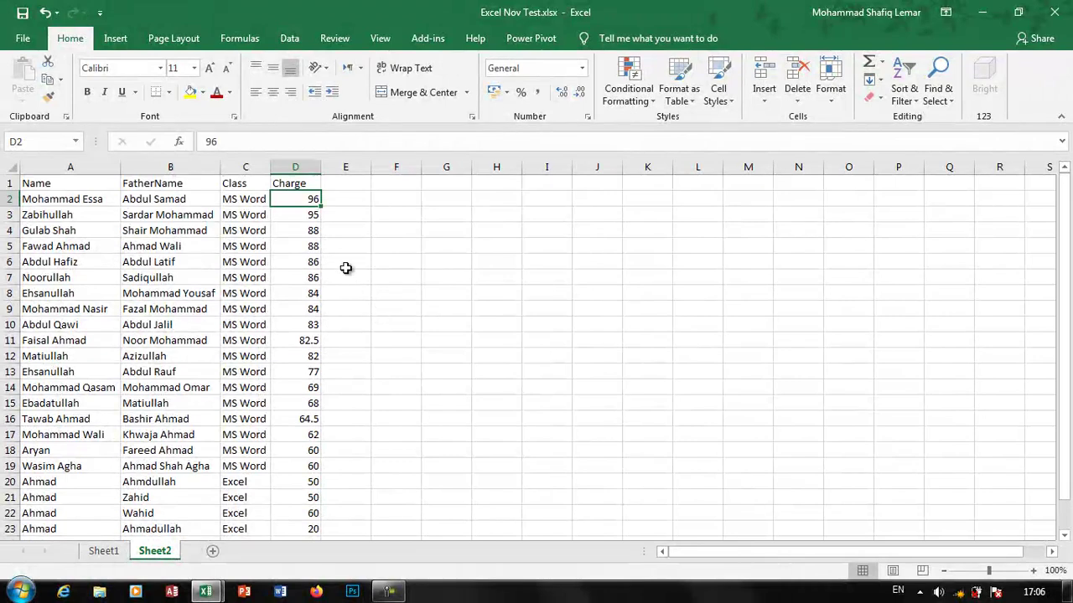
Sort the table by Class A to Z and select the Class and Charge data.
click(239, 243)
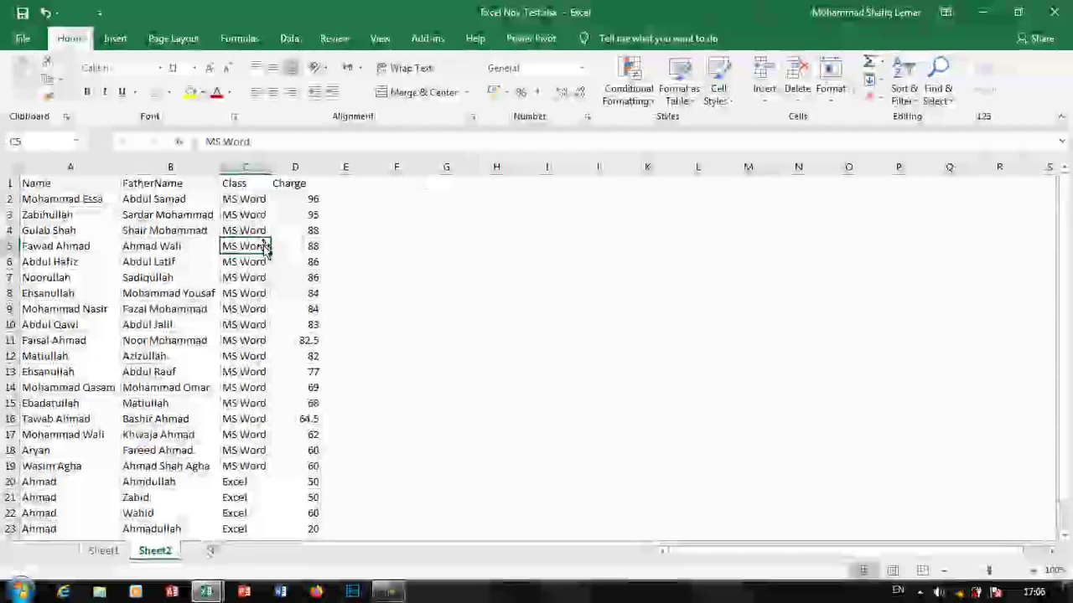
click(904, 88)
click(925, 113)
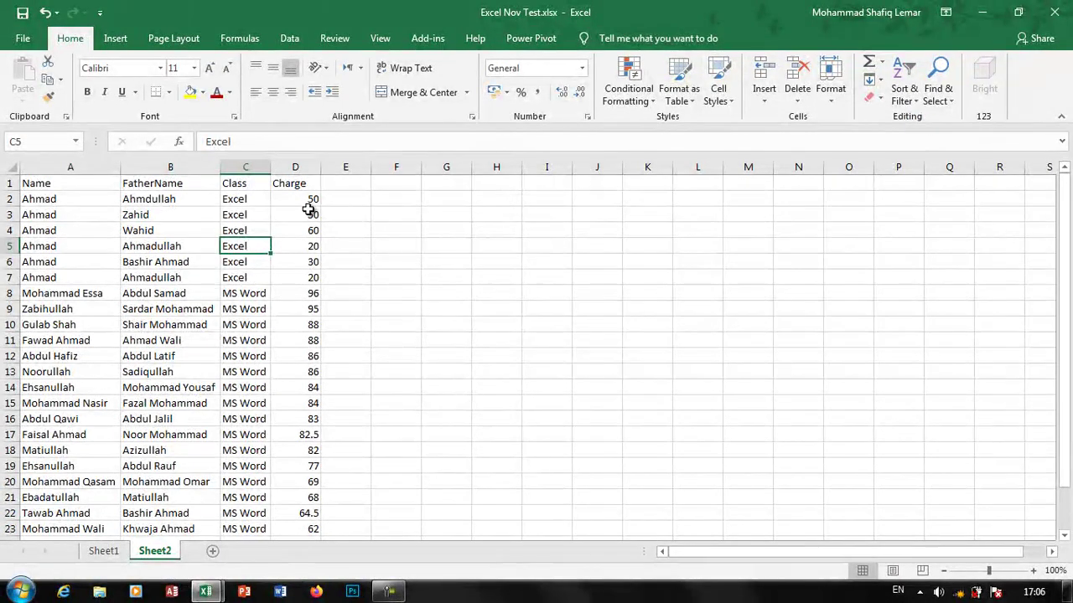
mouse_move(307, 185)
mouse_down()
mouse_move(268, 294)
mouse_move(298, 293)
mouse_up()
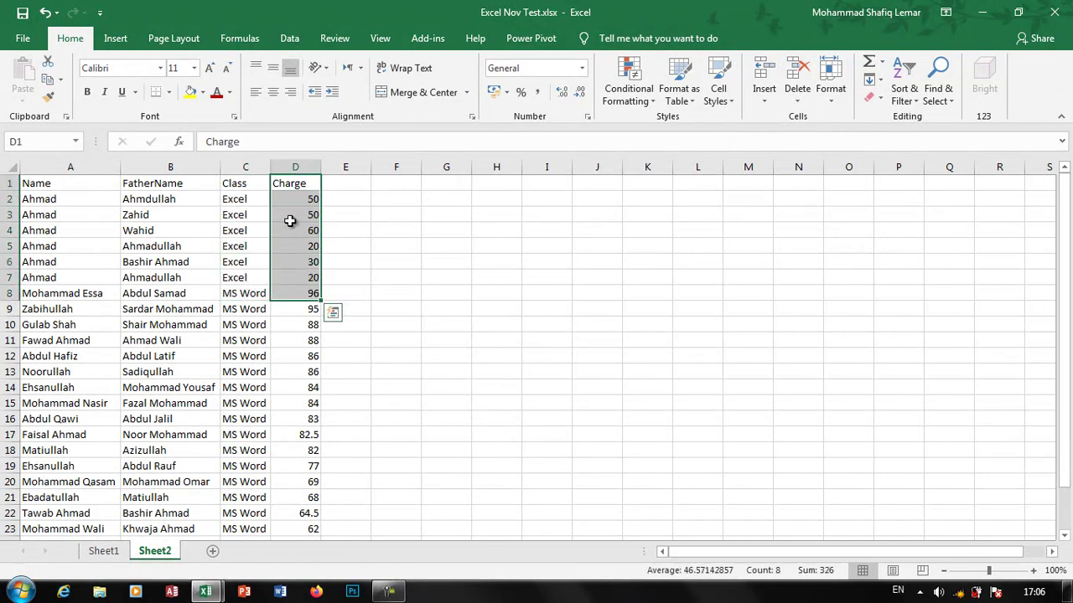
drag(304, 184, 244, 511)
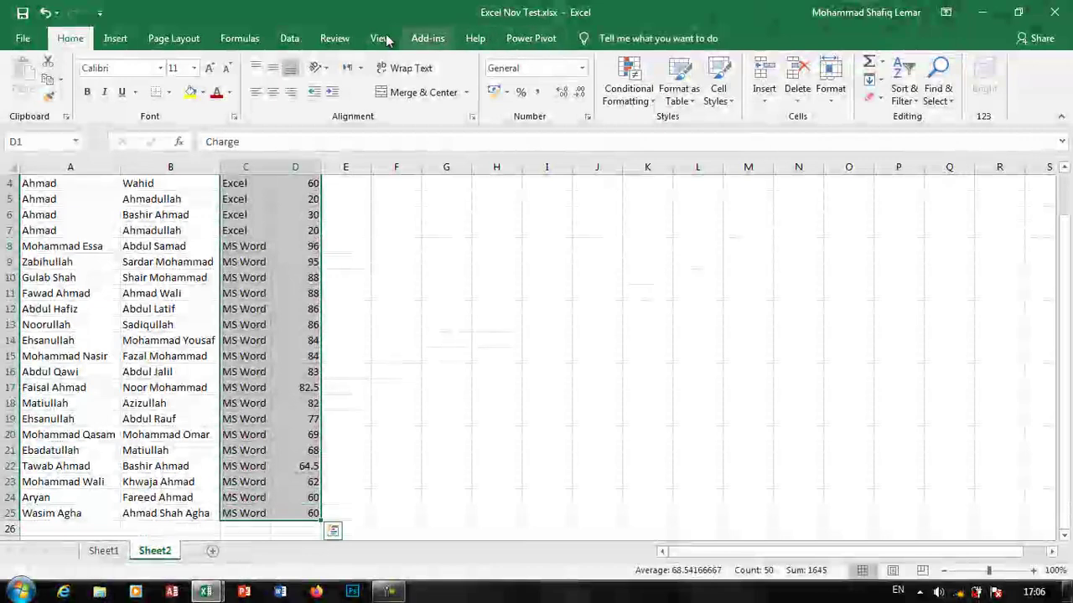
Add Sum of Charge subtotals at each change in Class, with page breaks between groups.
click(289, 38)
click(887, 105)
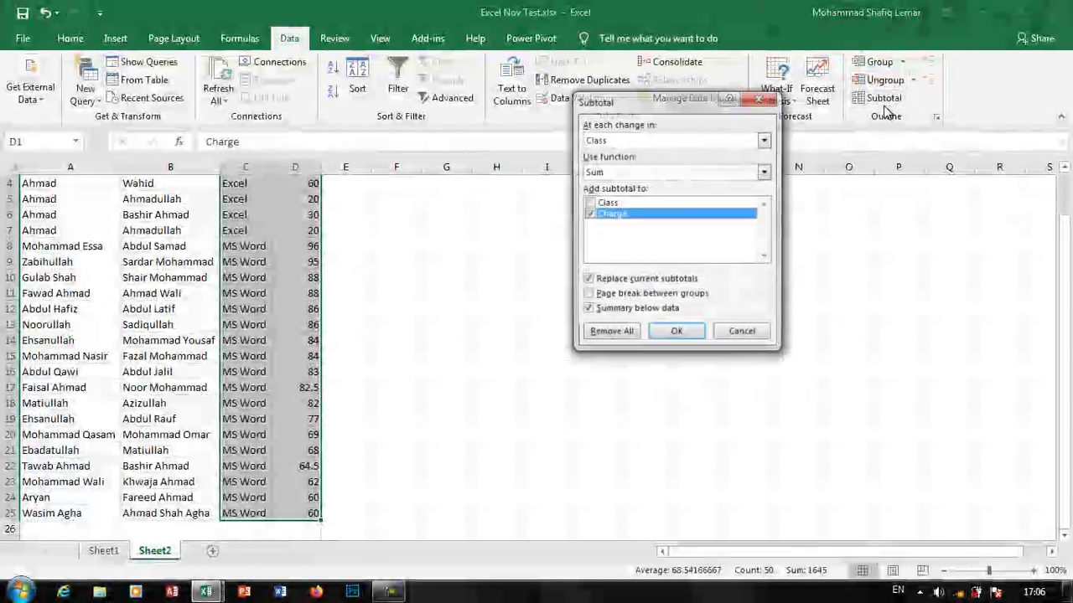
mouse_move(698, 101)
mouse_down()
mouse_move(645, 94)
mouse_move(688, 92)
mouse_up()
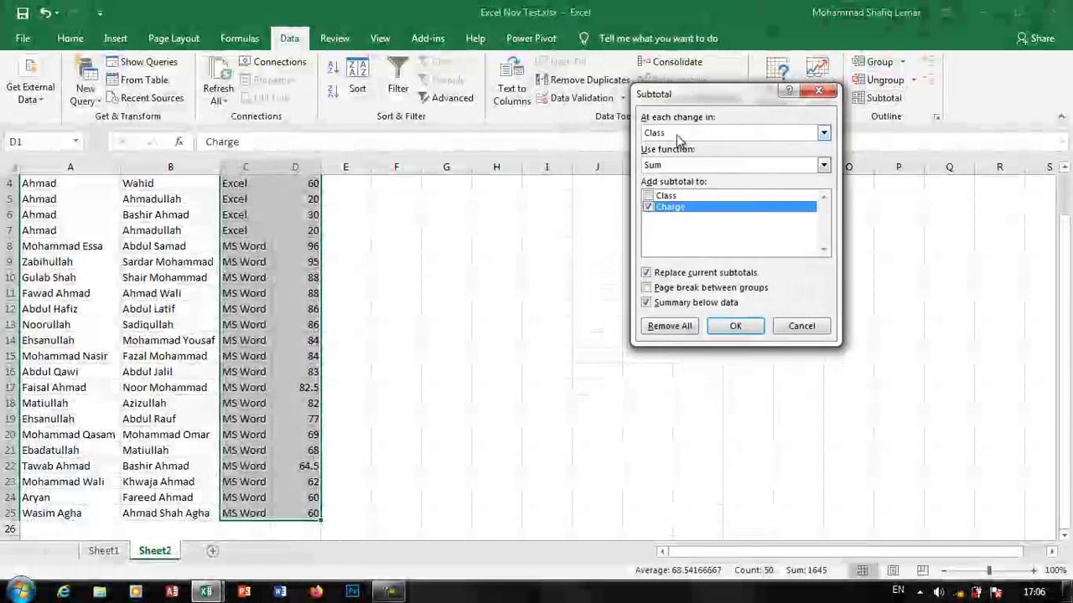
click(679, 134)
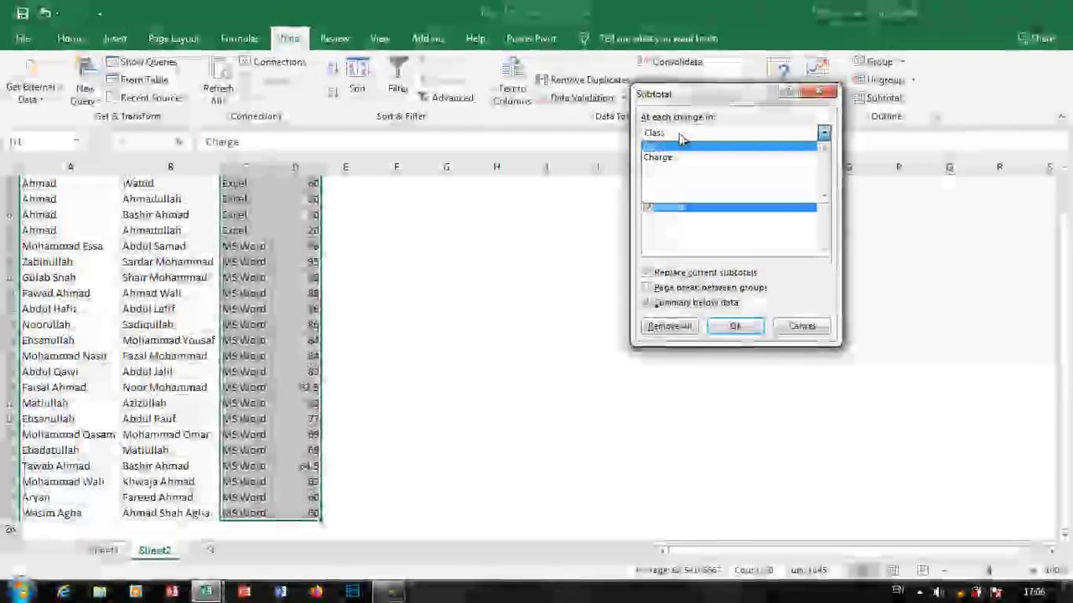
click(675, 148)
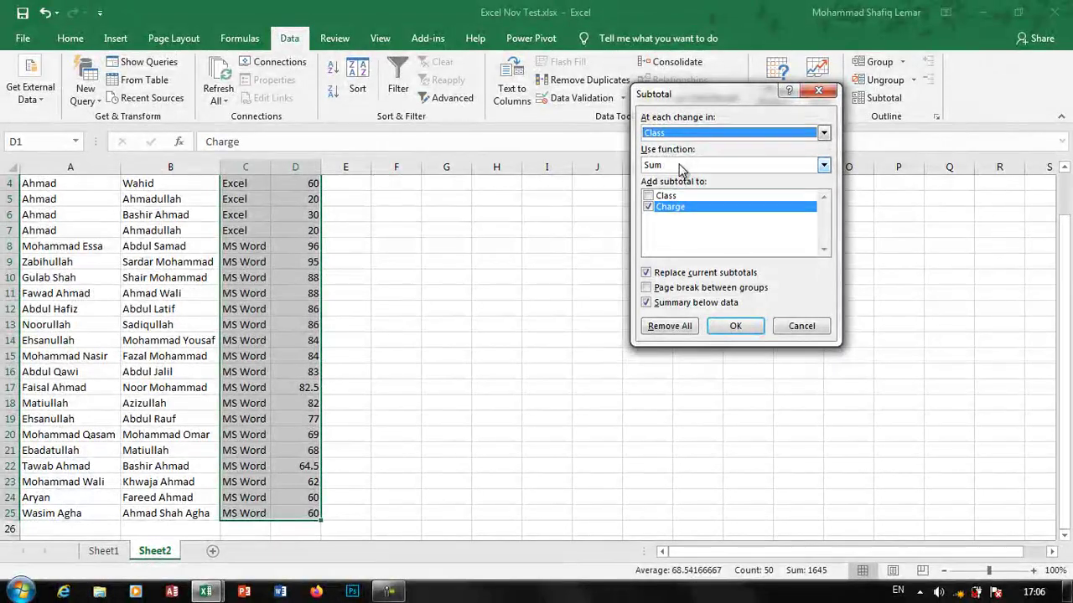
click(679, 165)
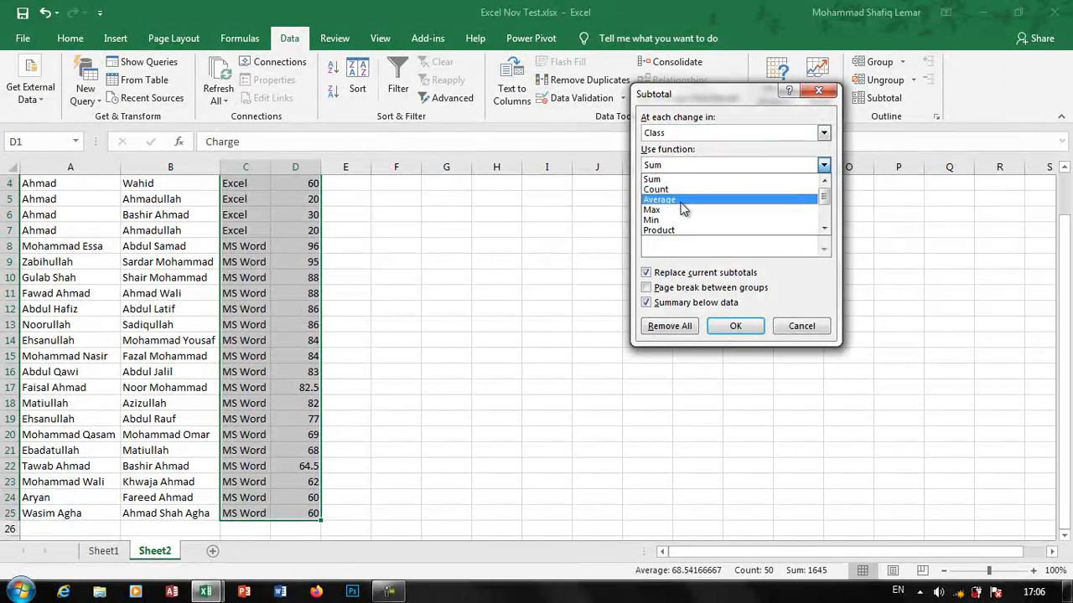
click(682, 180)
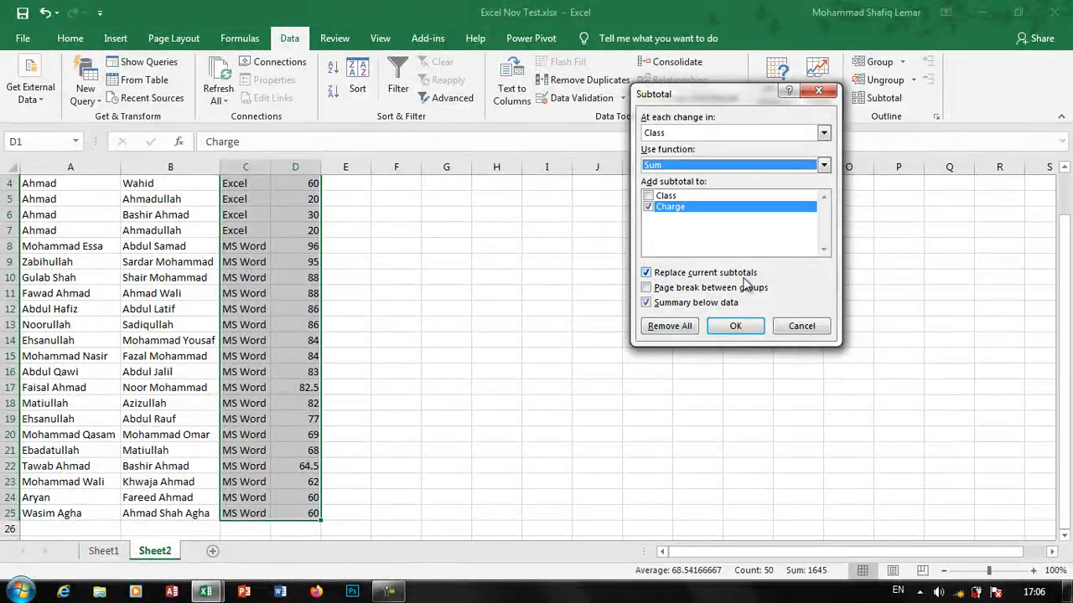
click(719, 291)
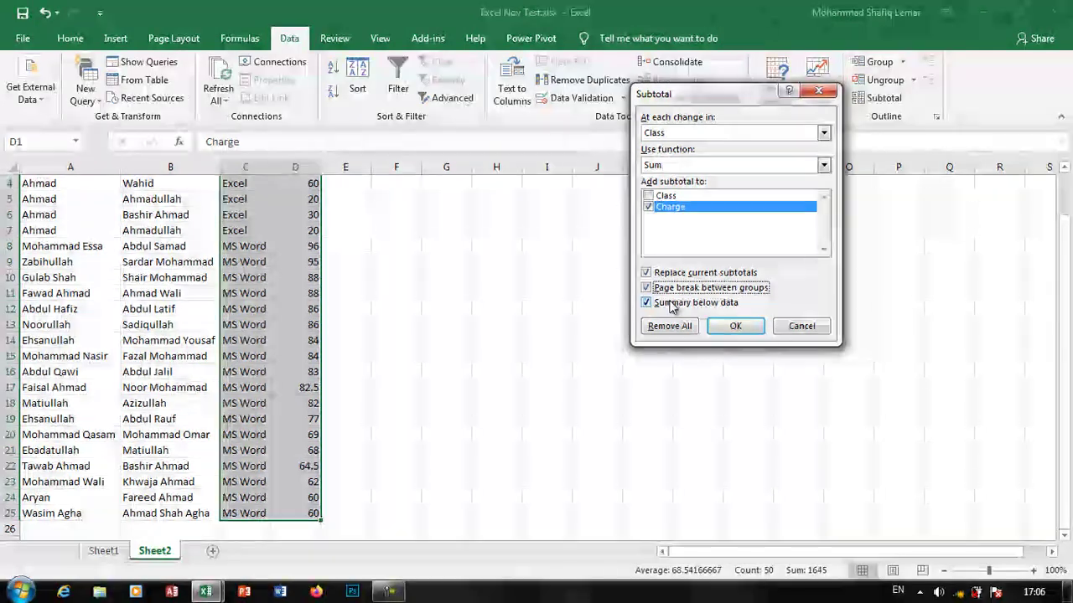
click(736, 327)
click(430, 294)
scroll(405, 224, up, 1)
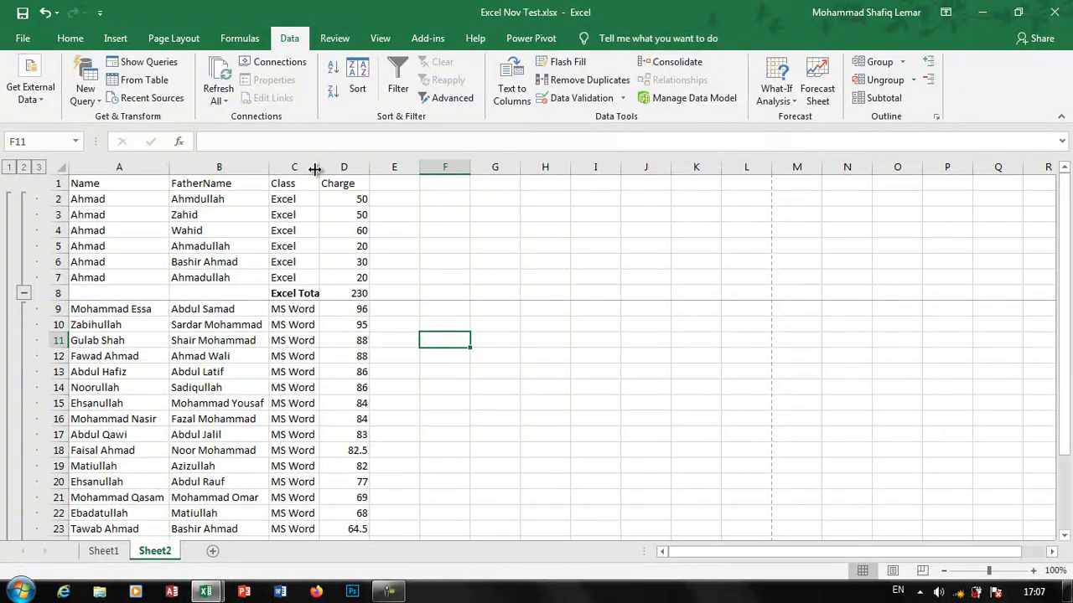
Widen column C and check the Excel Total, MS Word Total and Grand Total formulas.
drag(319, 167, 347, 167)
click(381, 293)
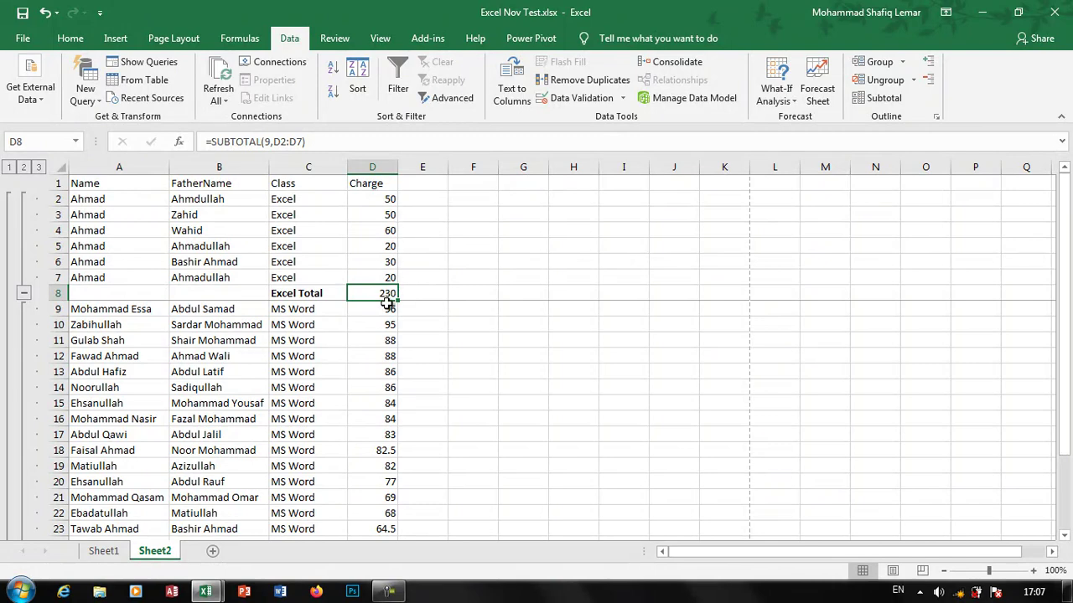
scroll(387, 304, down, 8)
click(387, 232)
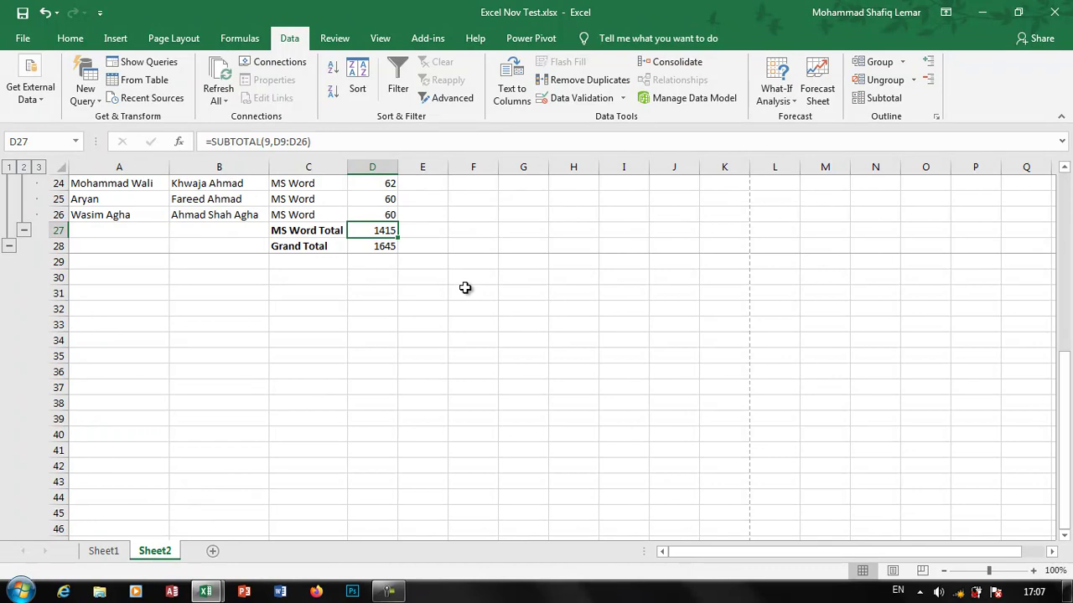
click(391, 246)
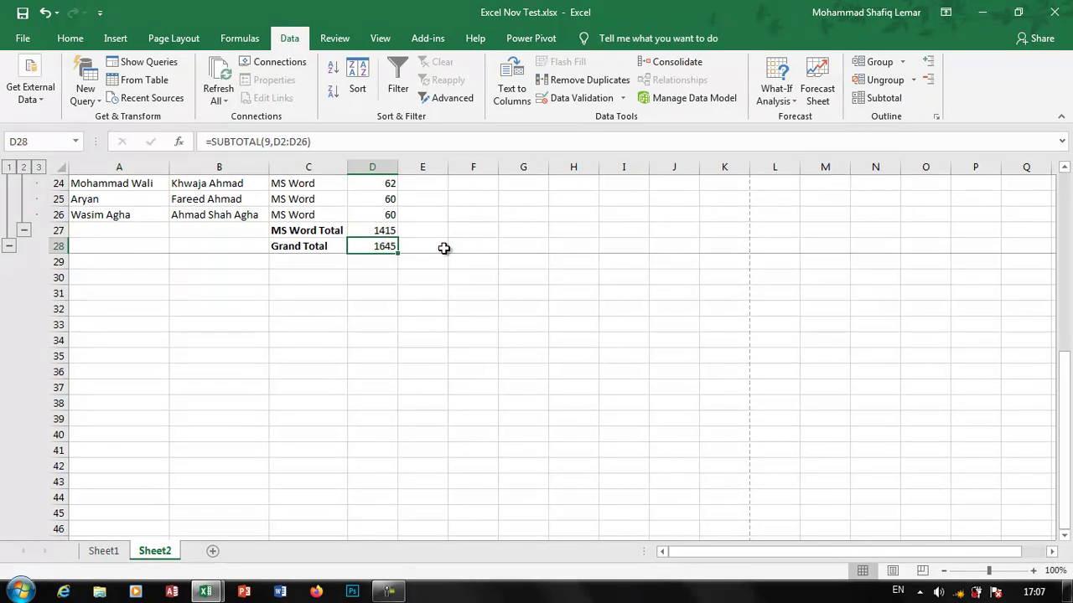
scroll(444, 248, up, 8)
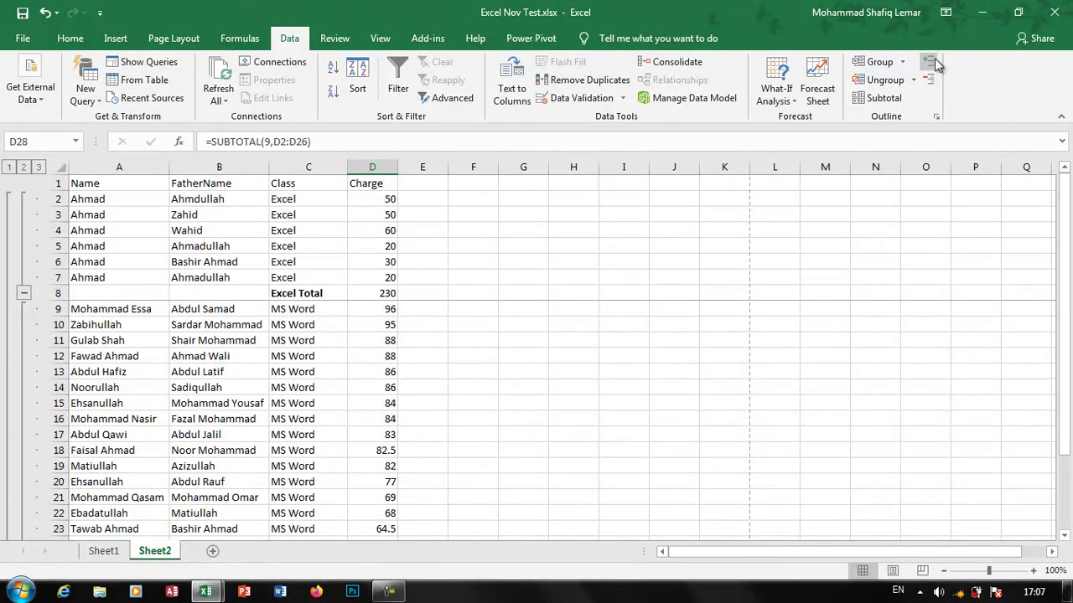
Collapse the class groups and hide detail so only the Grand Total of 1645 shows.
click(24, 293)
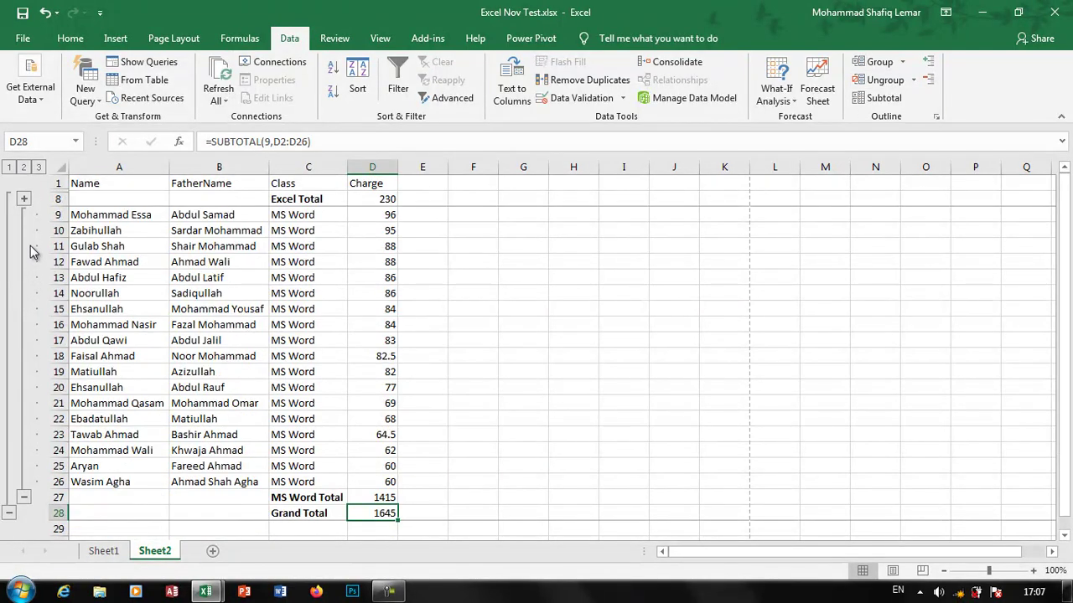
click(26, 498)
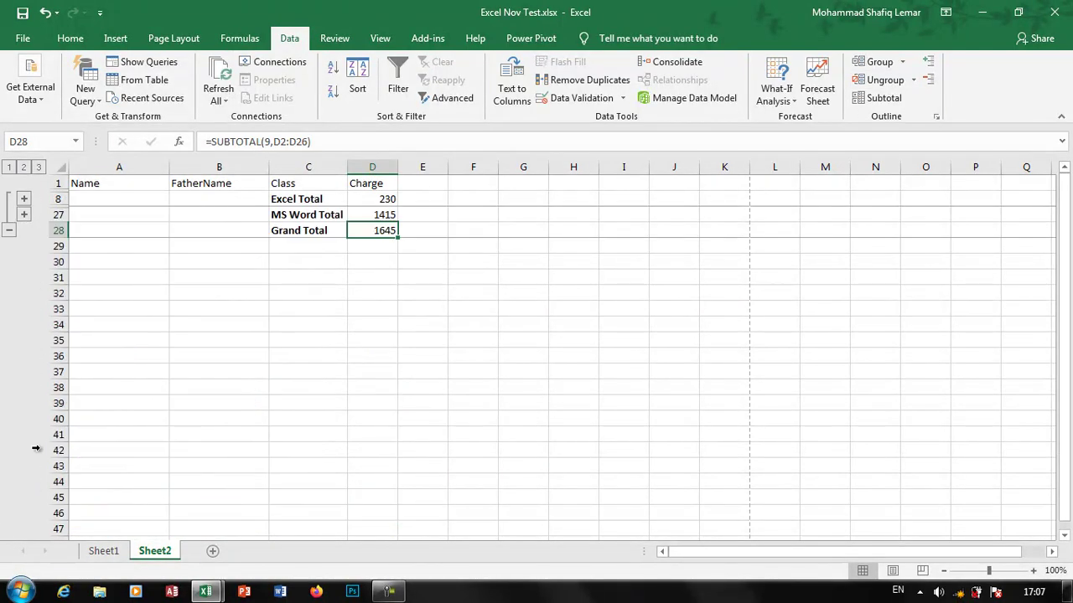
click(928, 62)
click(928, 80)
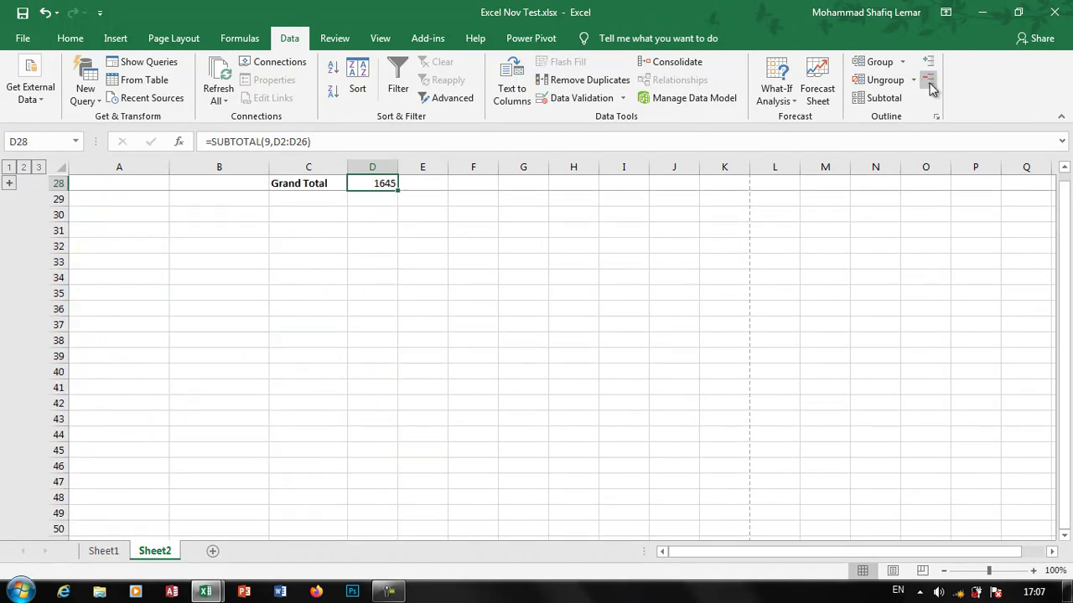
scroll(343, 226, up, 1)
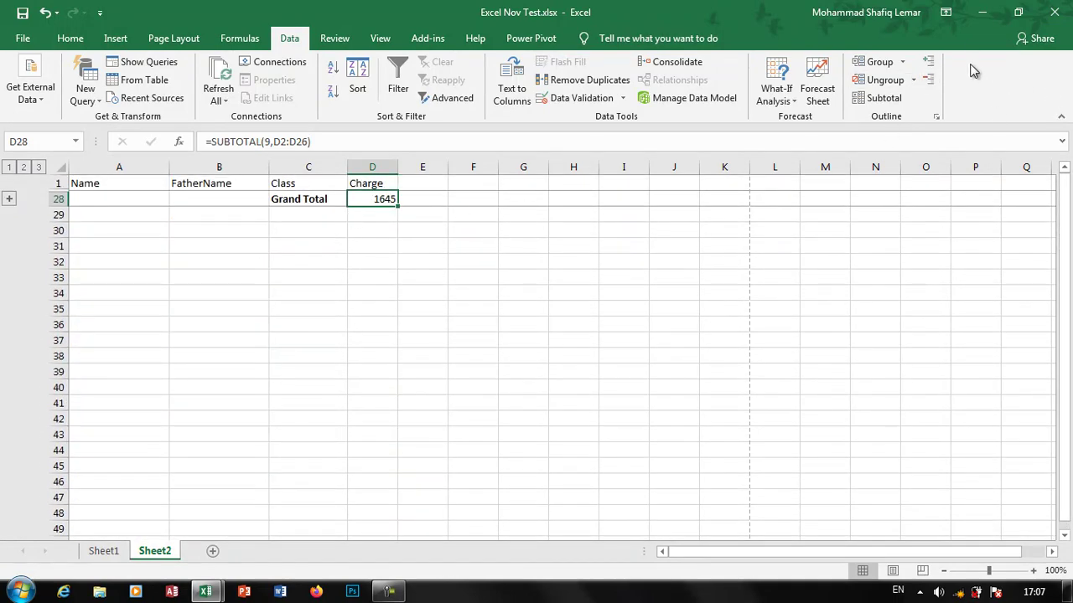